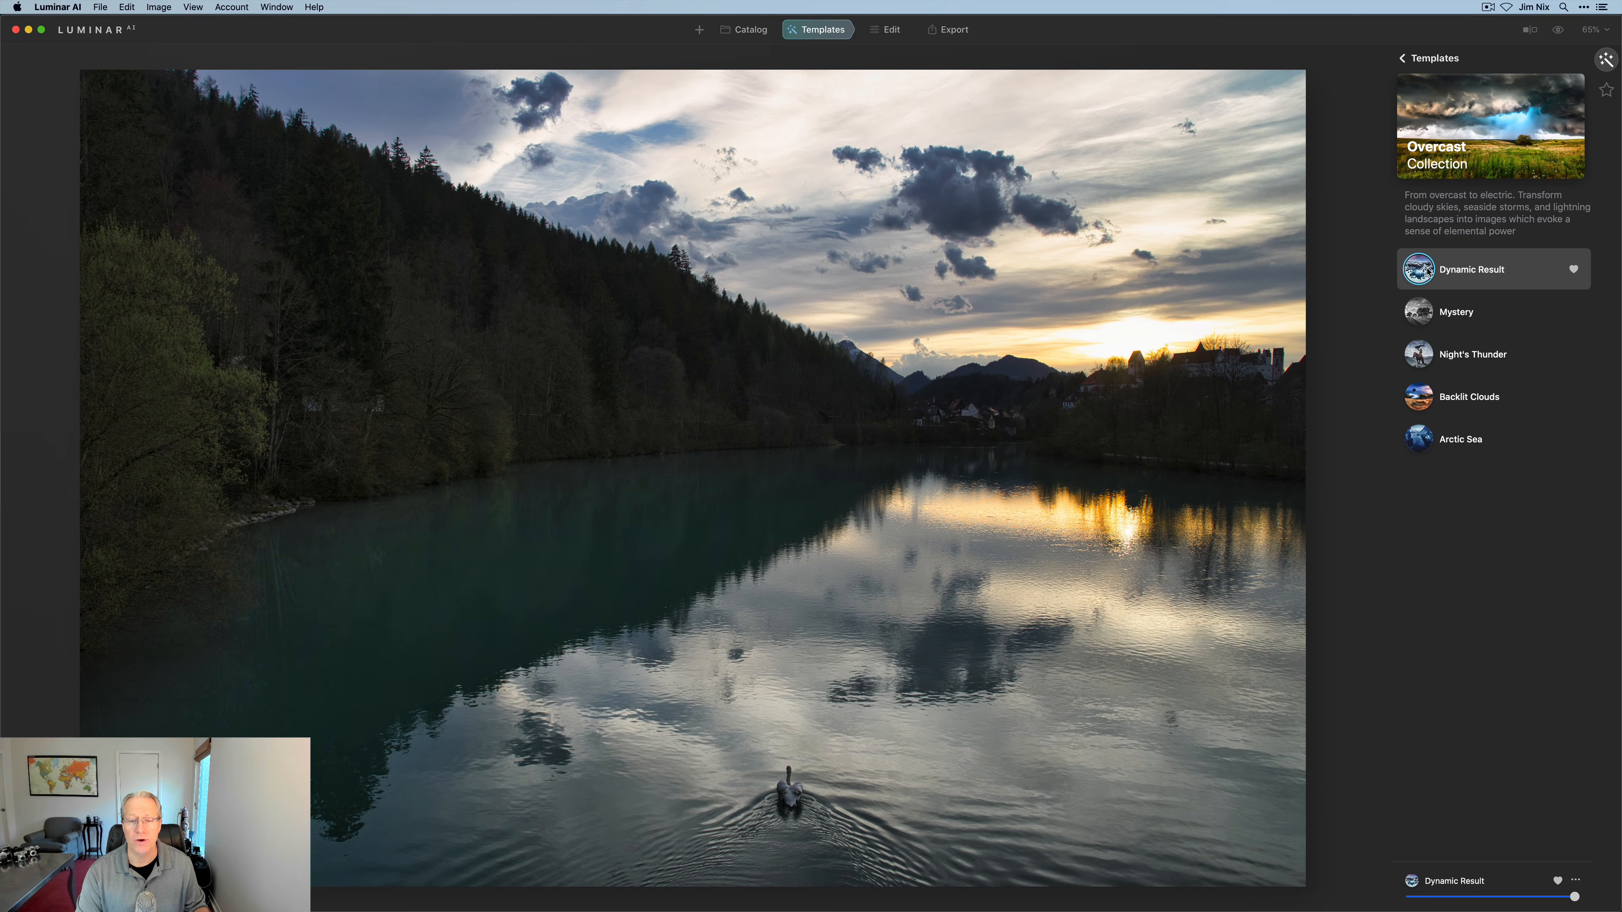
Try the Mystery, Night's Thunder and Backlit Clouds templates from the Overcast collection on the lake photo
click(1420, 312)
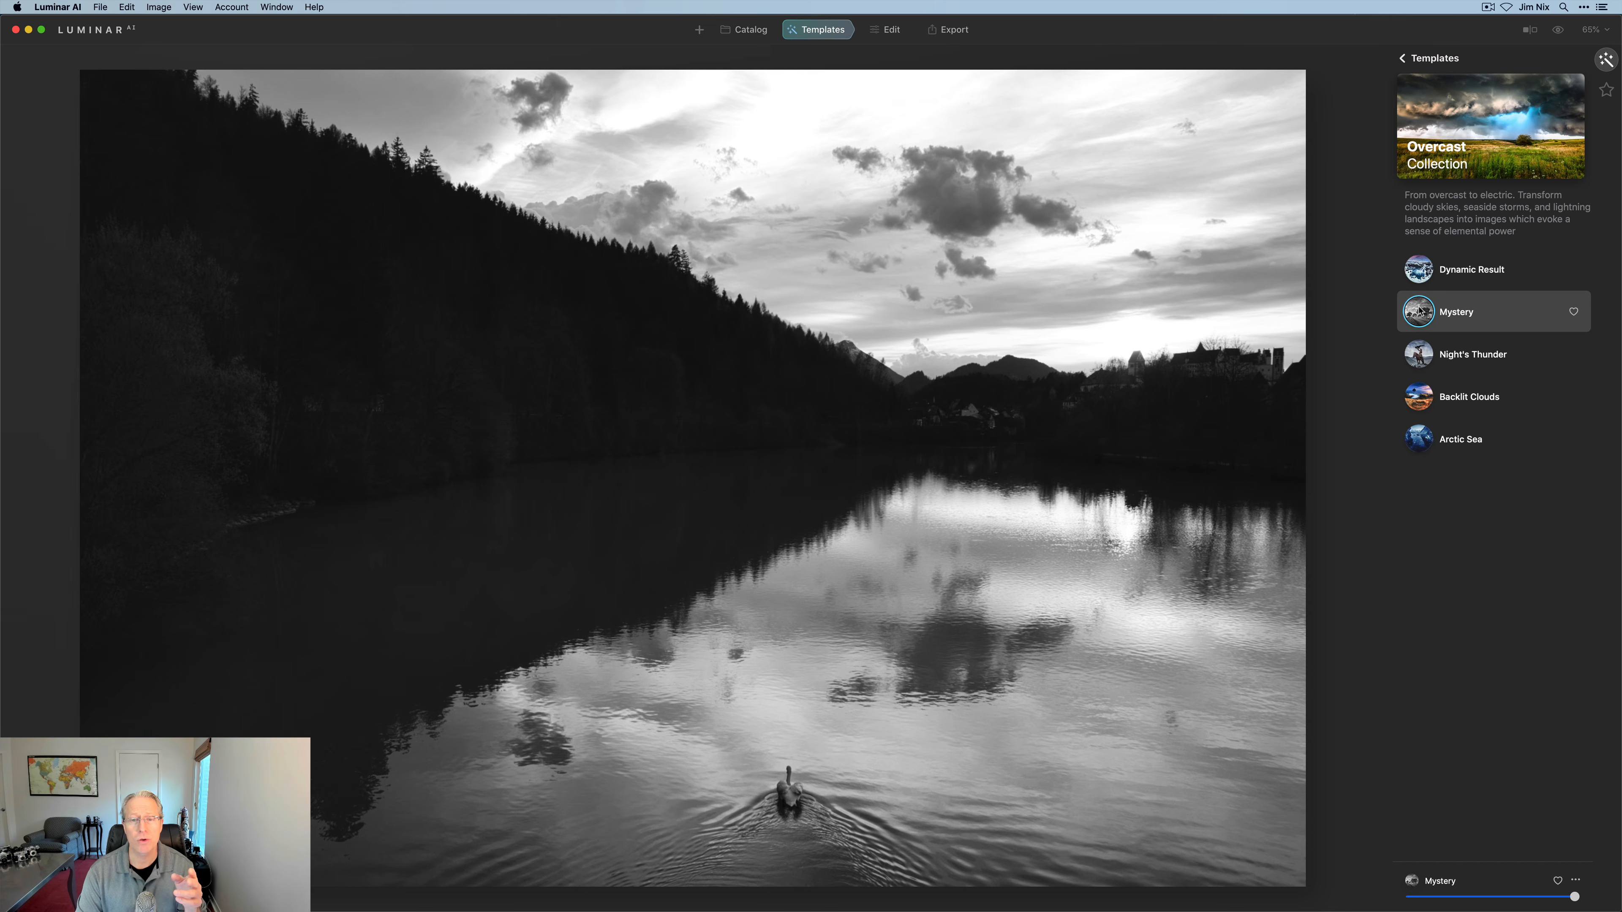
click(1418, 356)
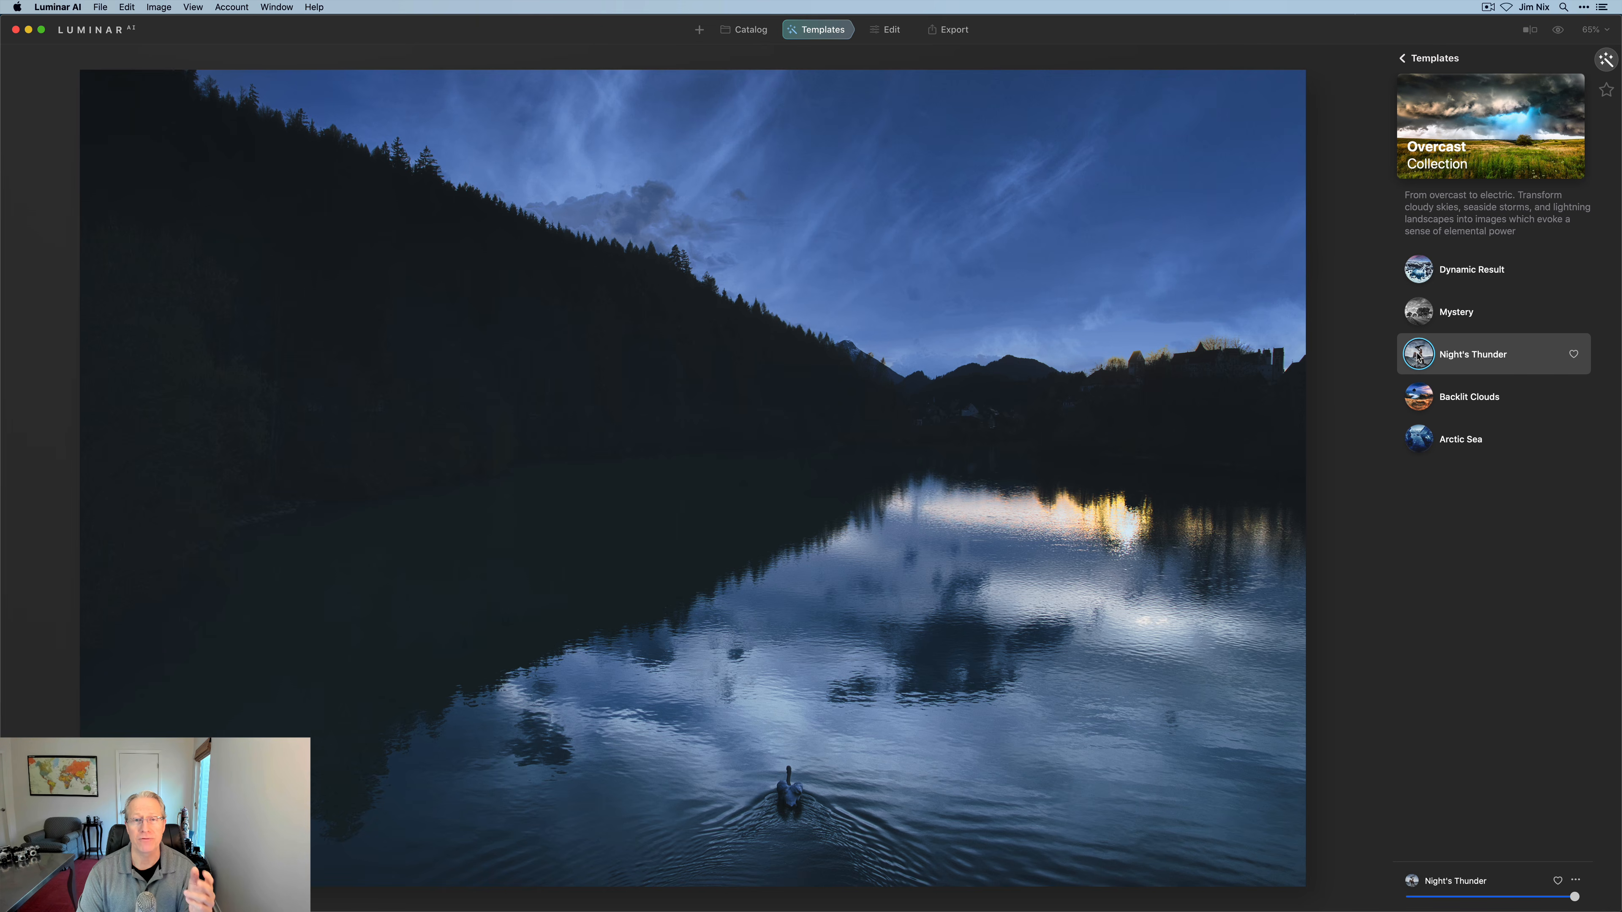
click(1421, 398)
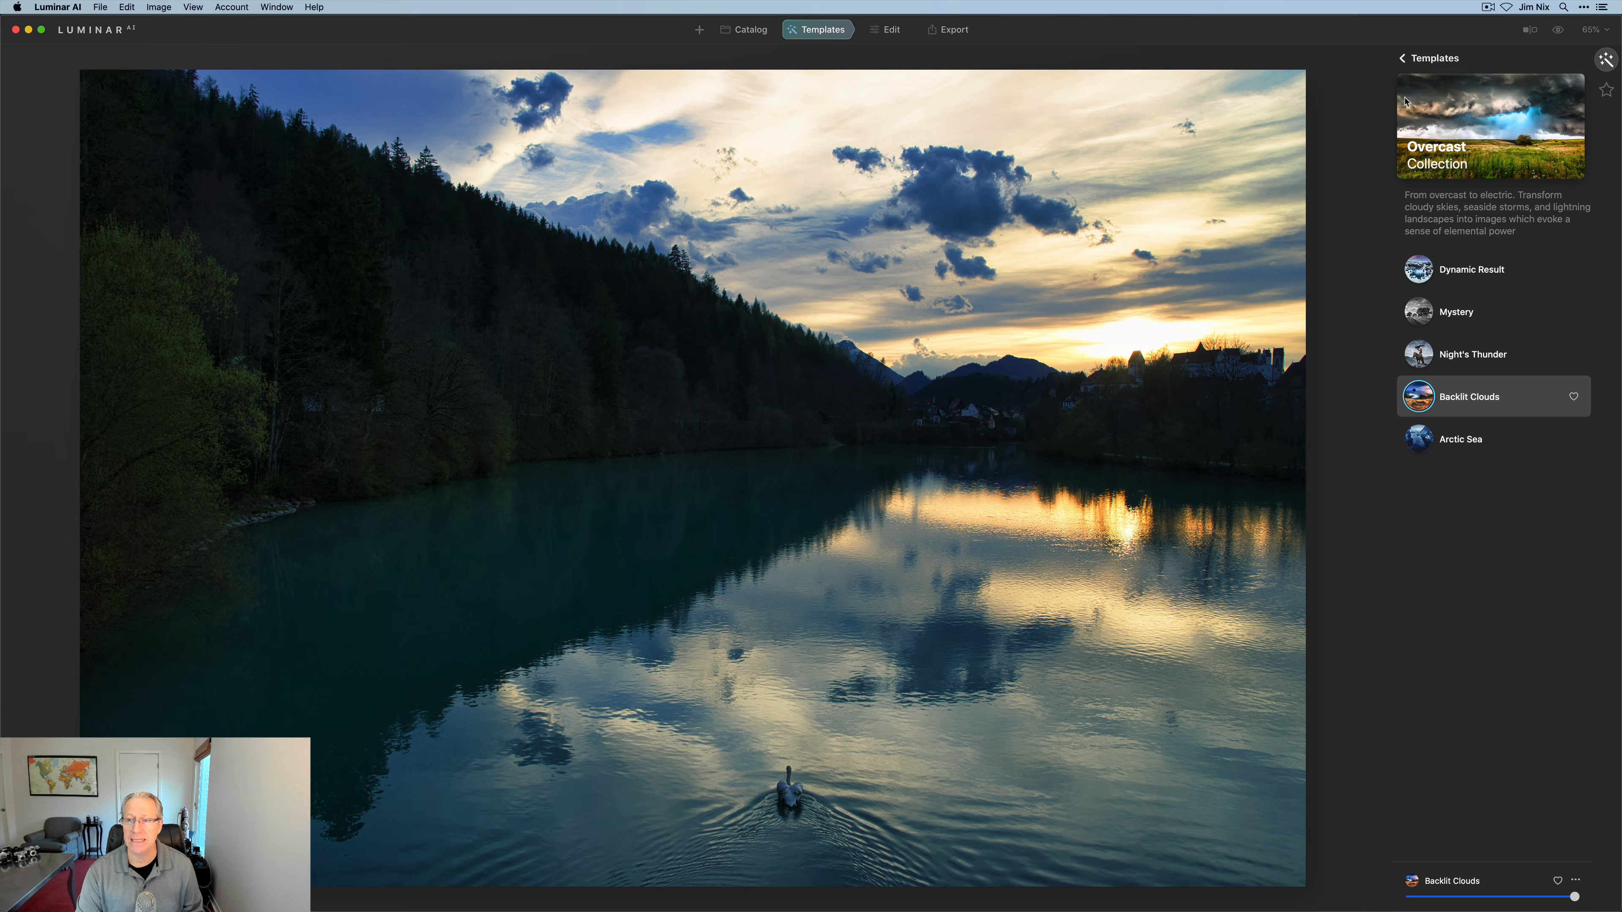
Open the Waterscapes collection, try Deadly Reef, Cold Currents and Soft Fix, and apply the Deep Focus template to the photo
click(1404, 60)
scroll(1505, 154, right, 3)
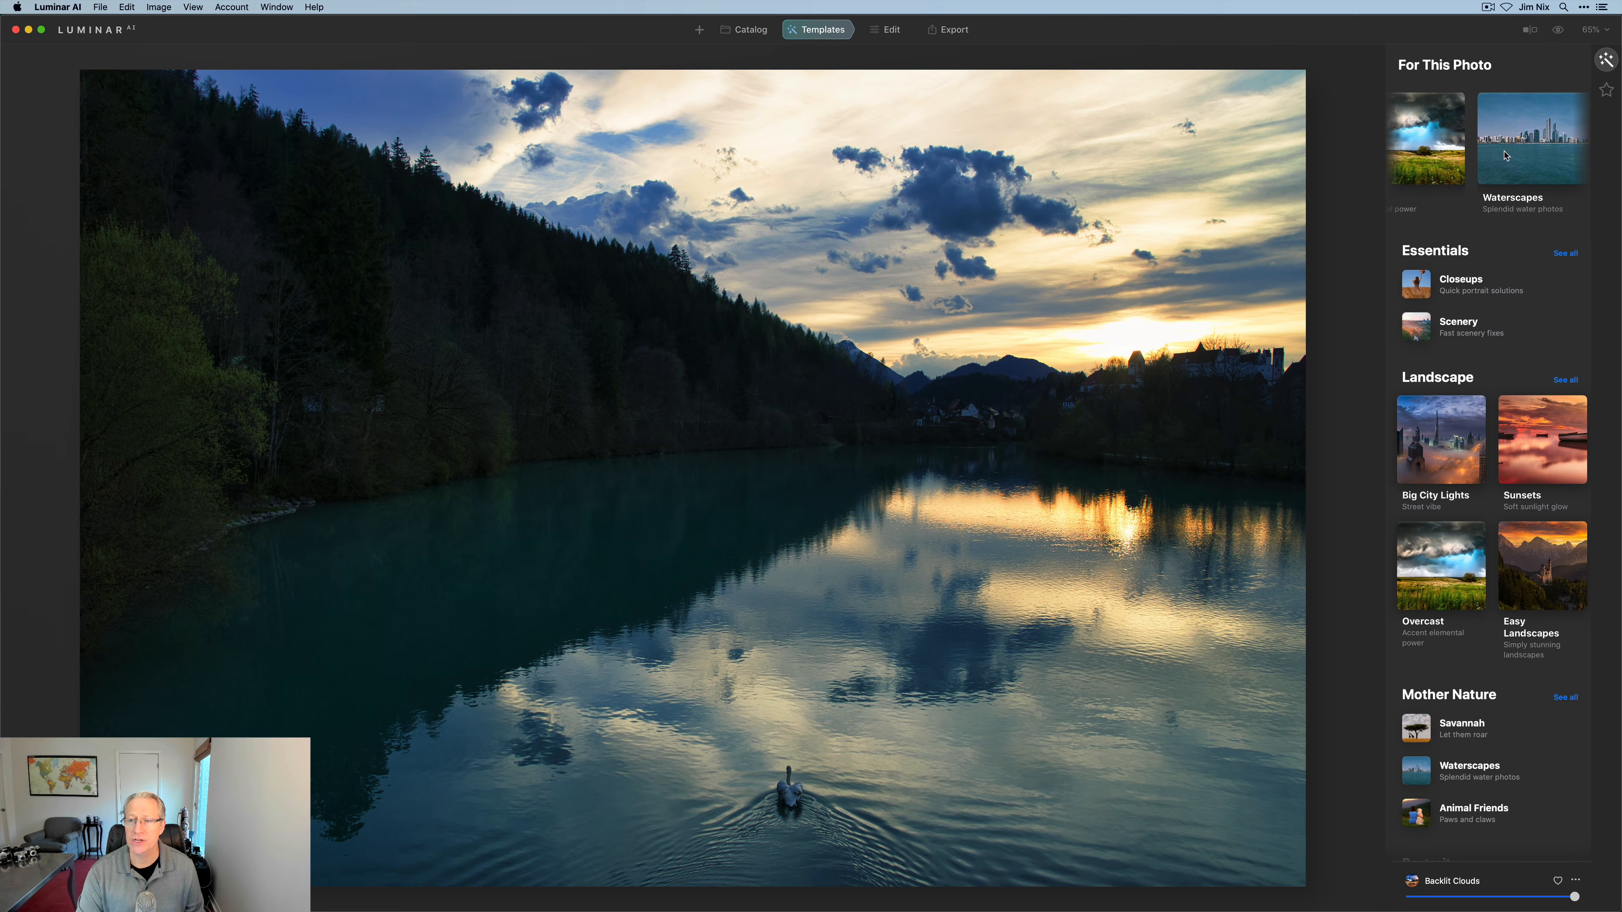
click(1523, 146)
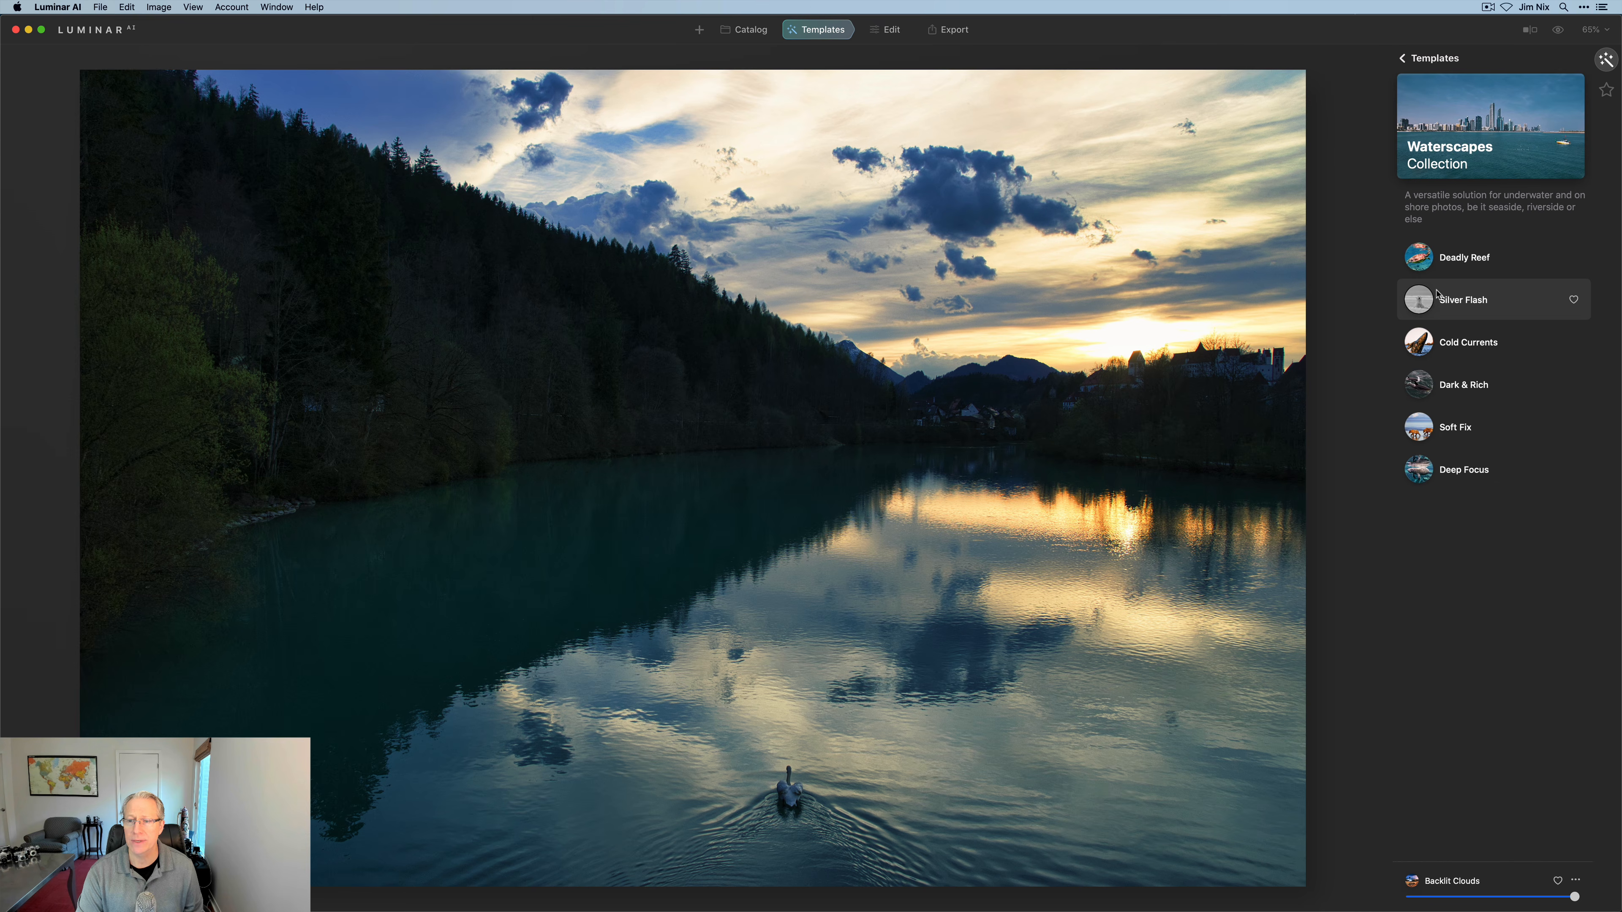
click(1420, 262)
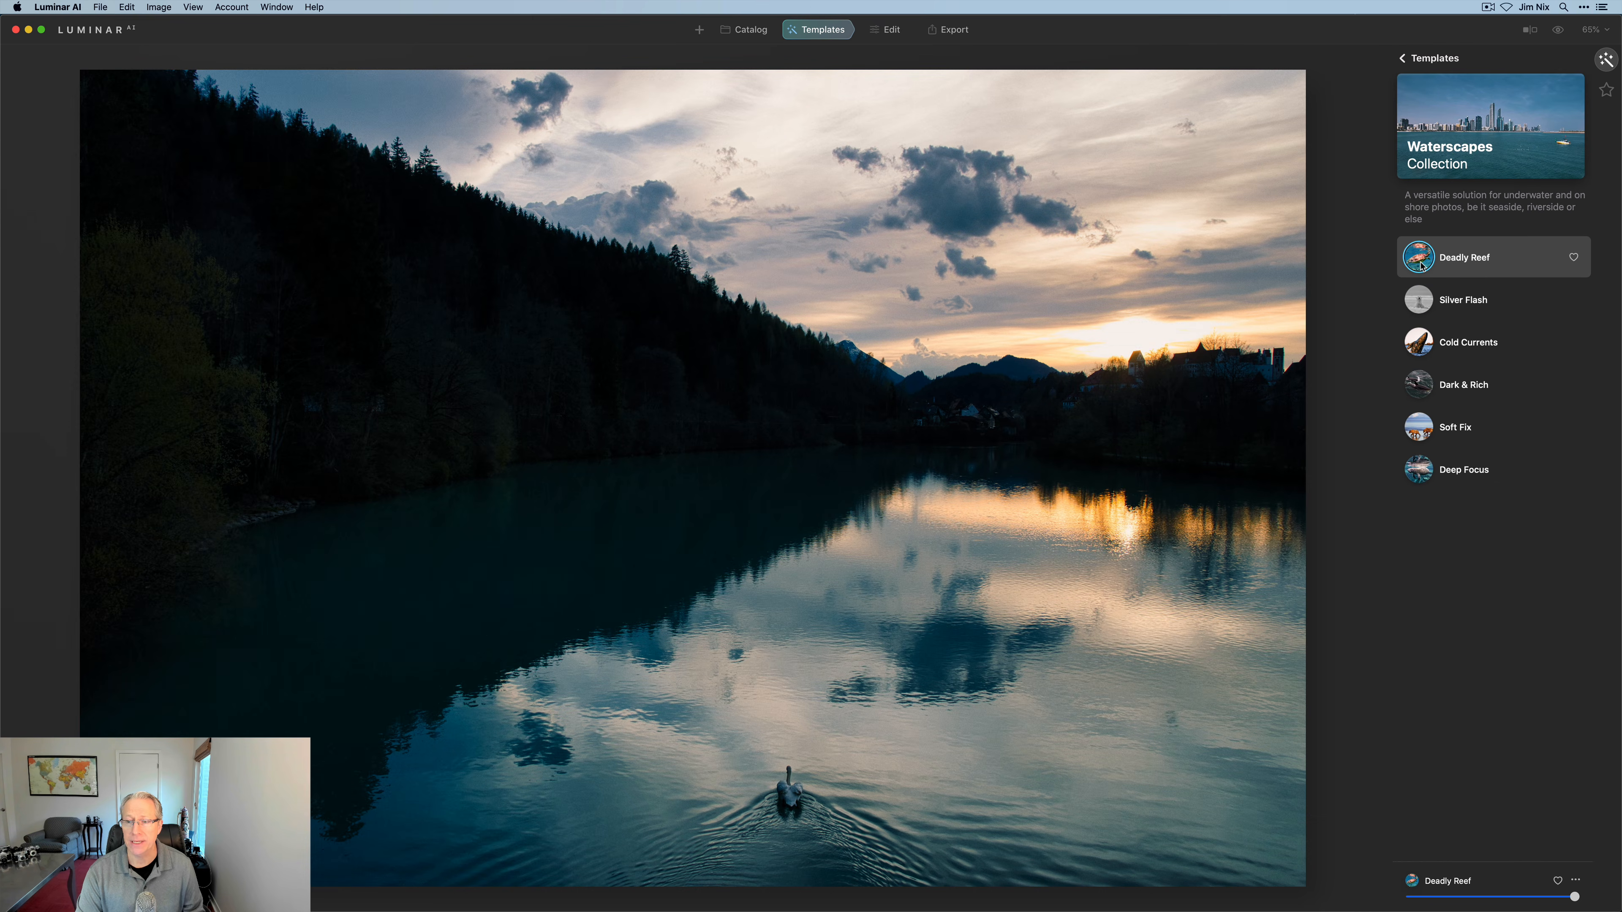
click(1419, 348)
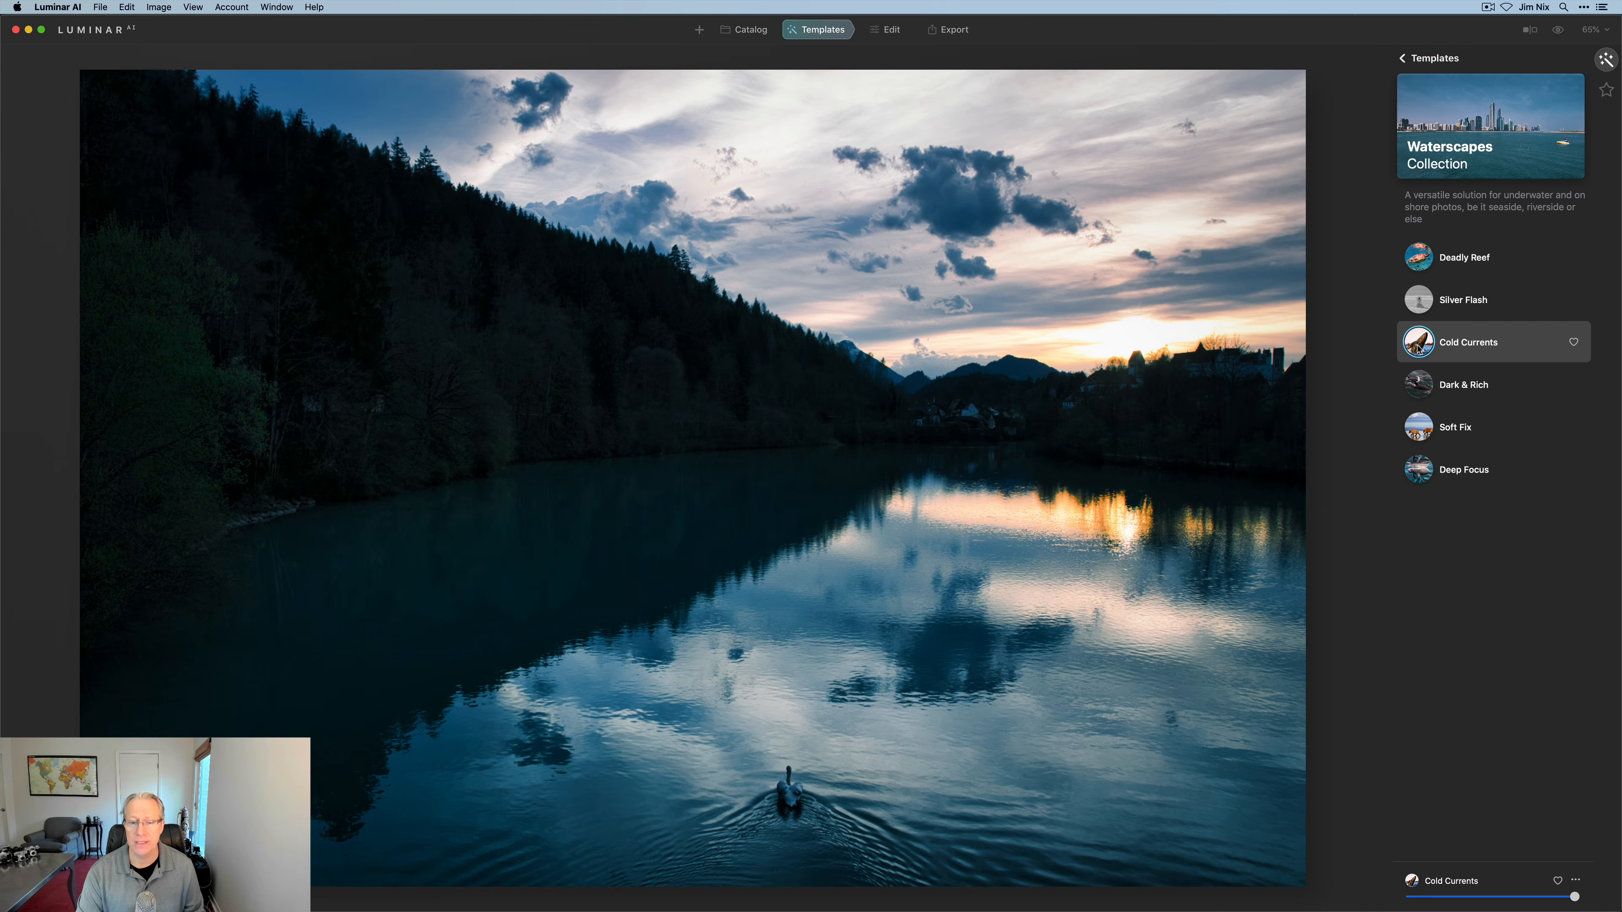
click(1429, 430)
click(1425, 469)
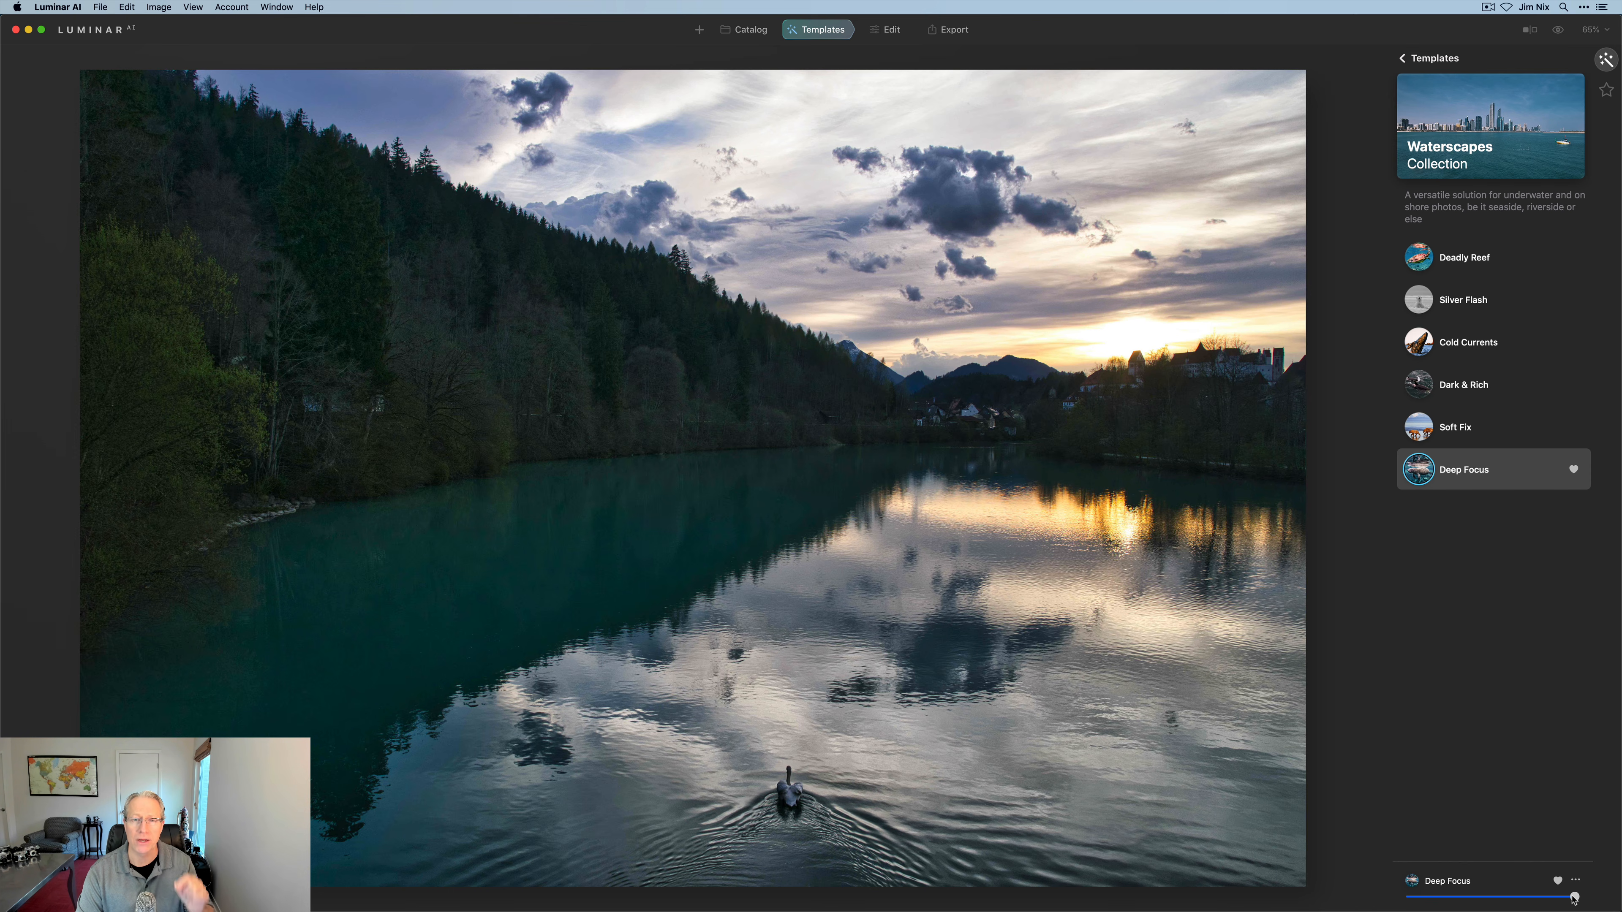
Examine the Deep Focus template's strength control and its additional options
mouse_move(1575, 898)
mouse_down()
mouse_move(1407, 899)
mouse_move(1601, 888)
mouse_up()
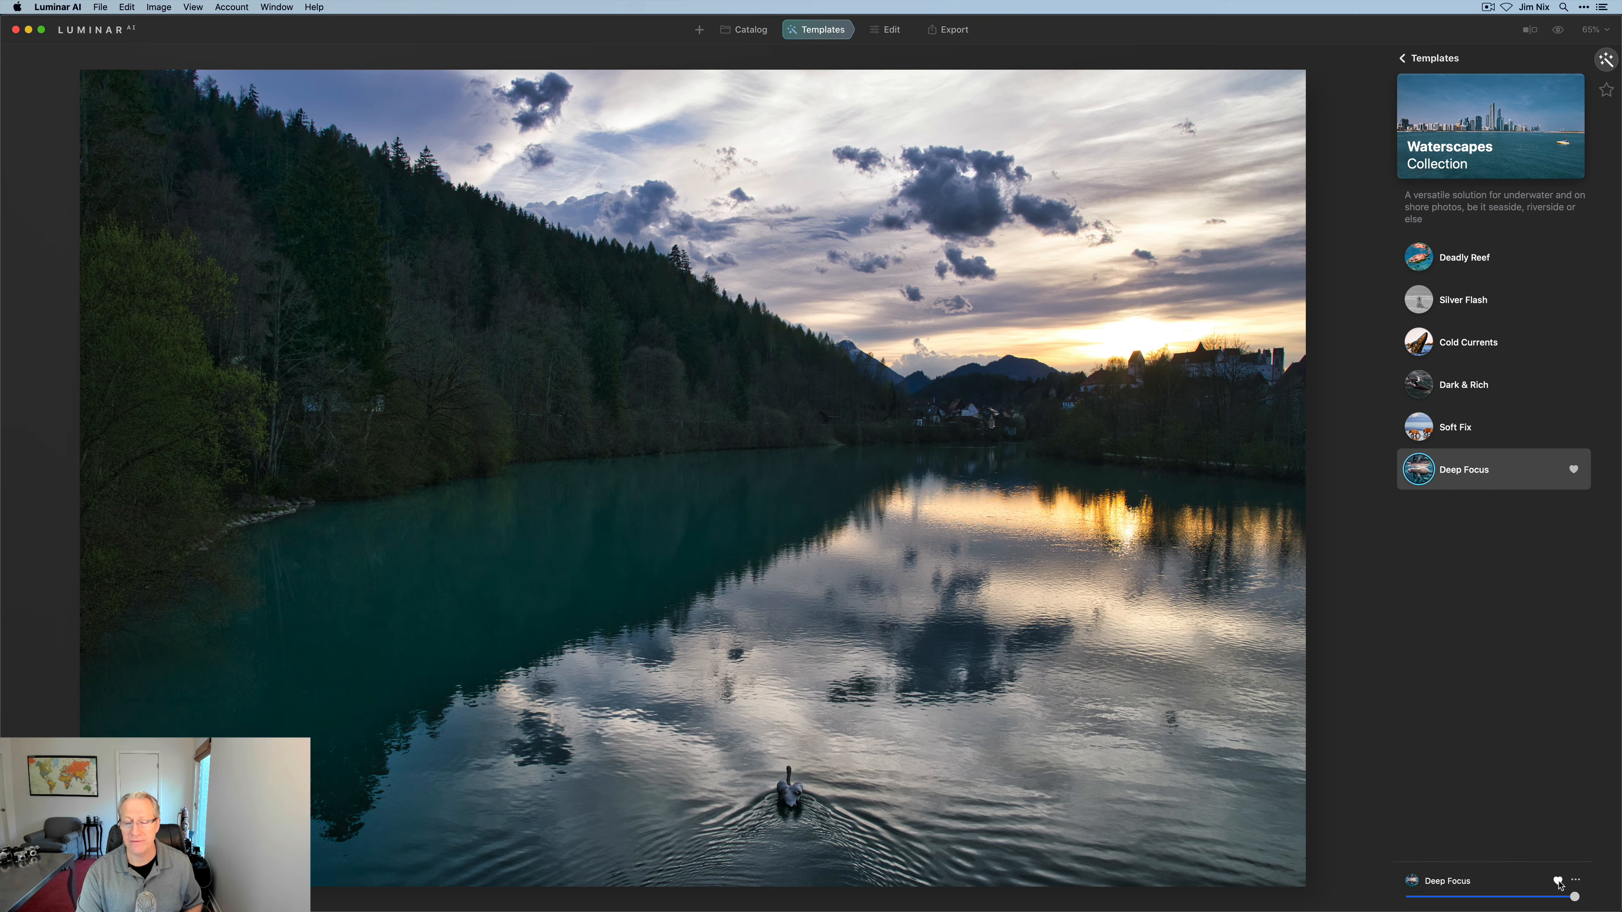
click(1575, 881)
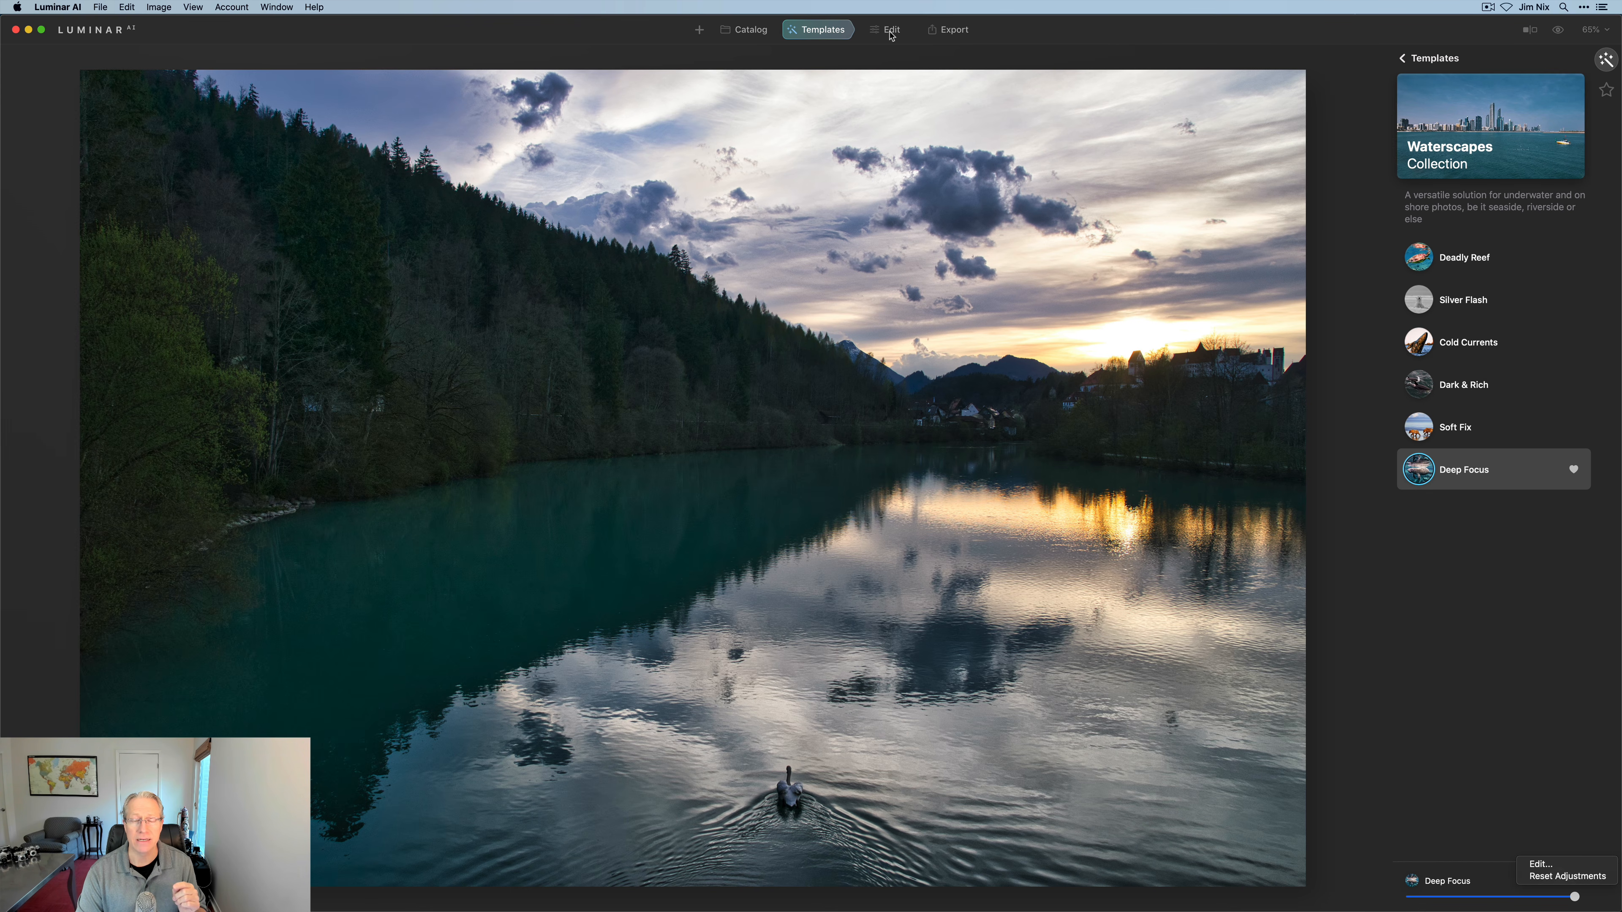
click(1418, 622)
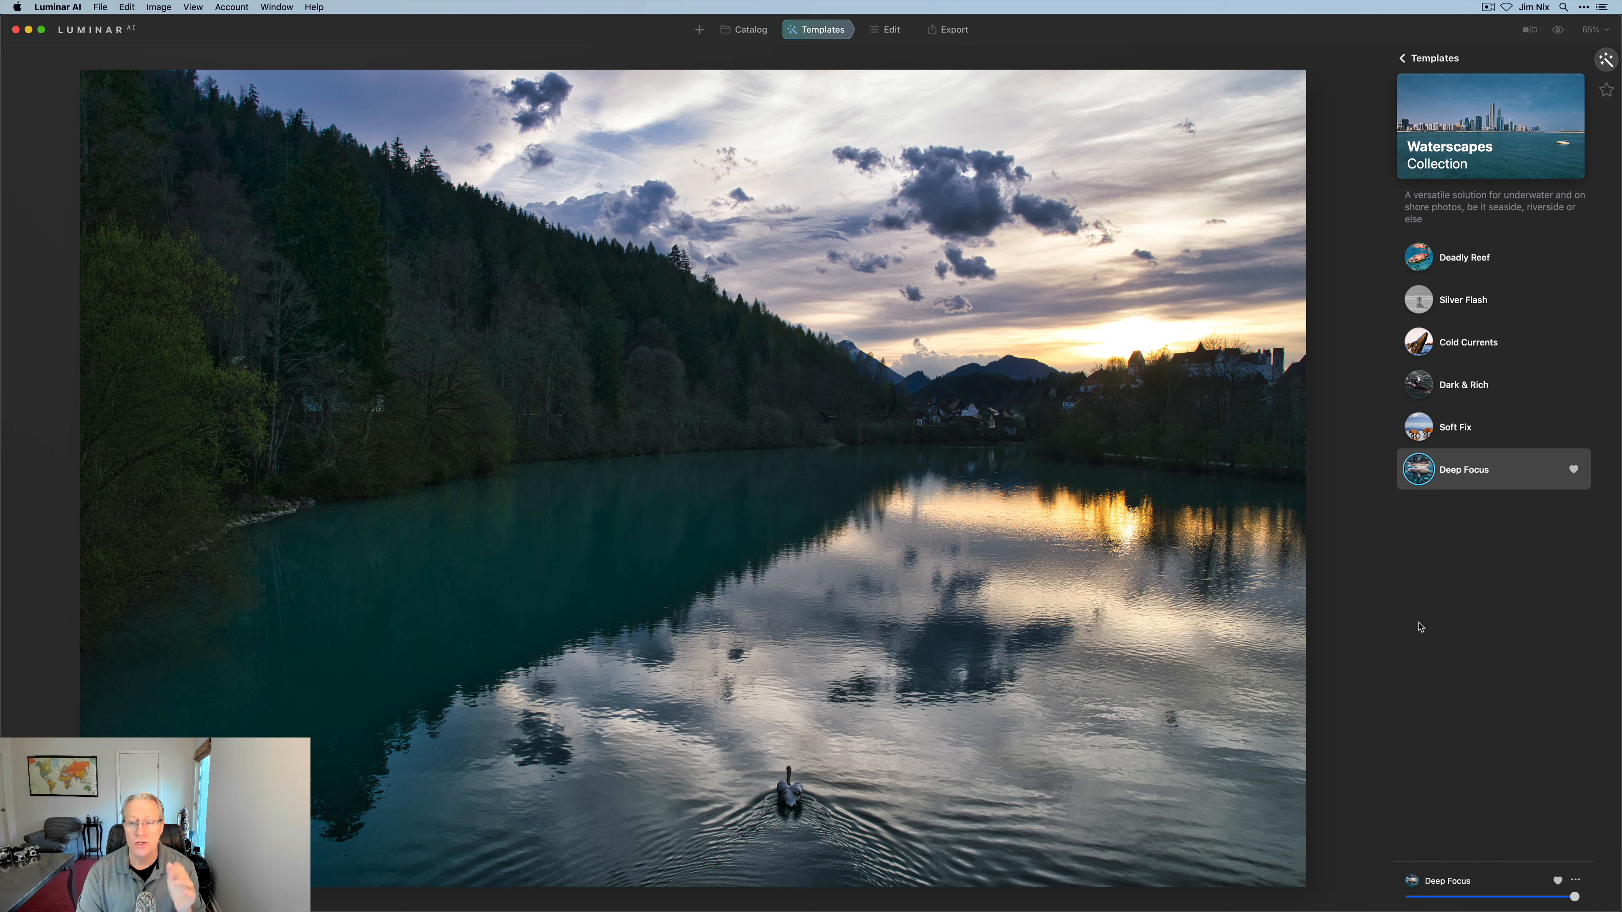
Switch to editing the photo and set Enhance AI to Accent 58 and Sky Enhancer 28
click(894, 33)
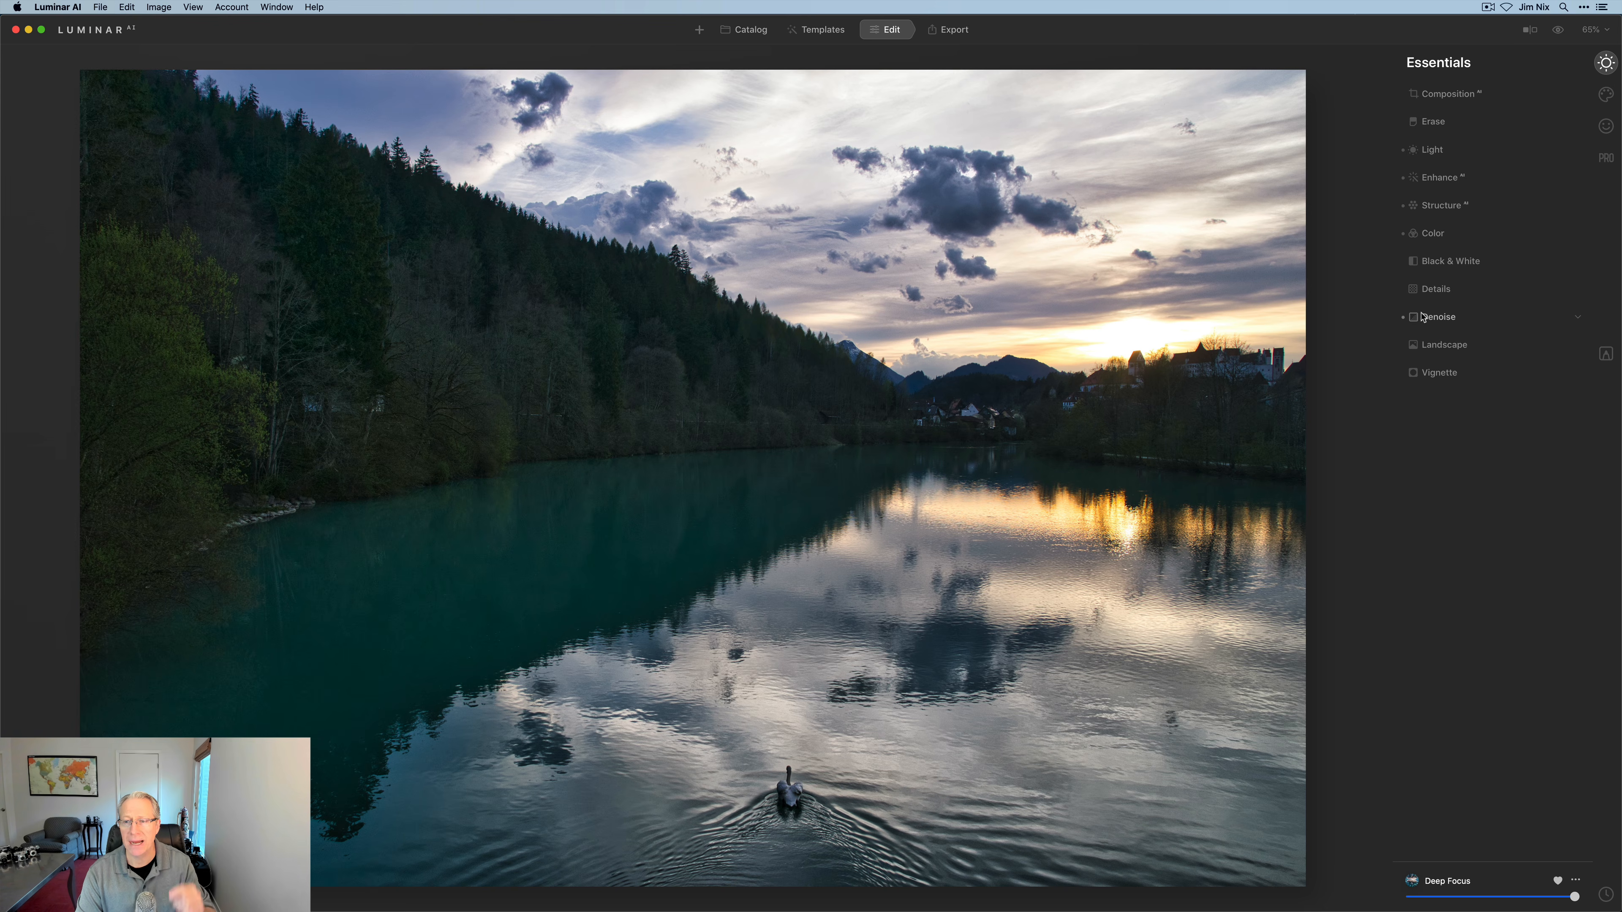
click(1455, 185)
drag(1487, 219, 1468, 251)
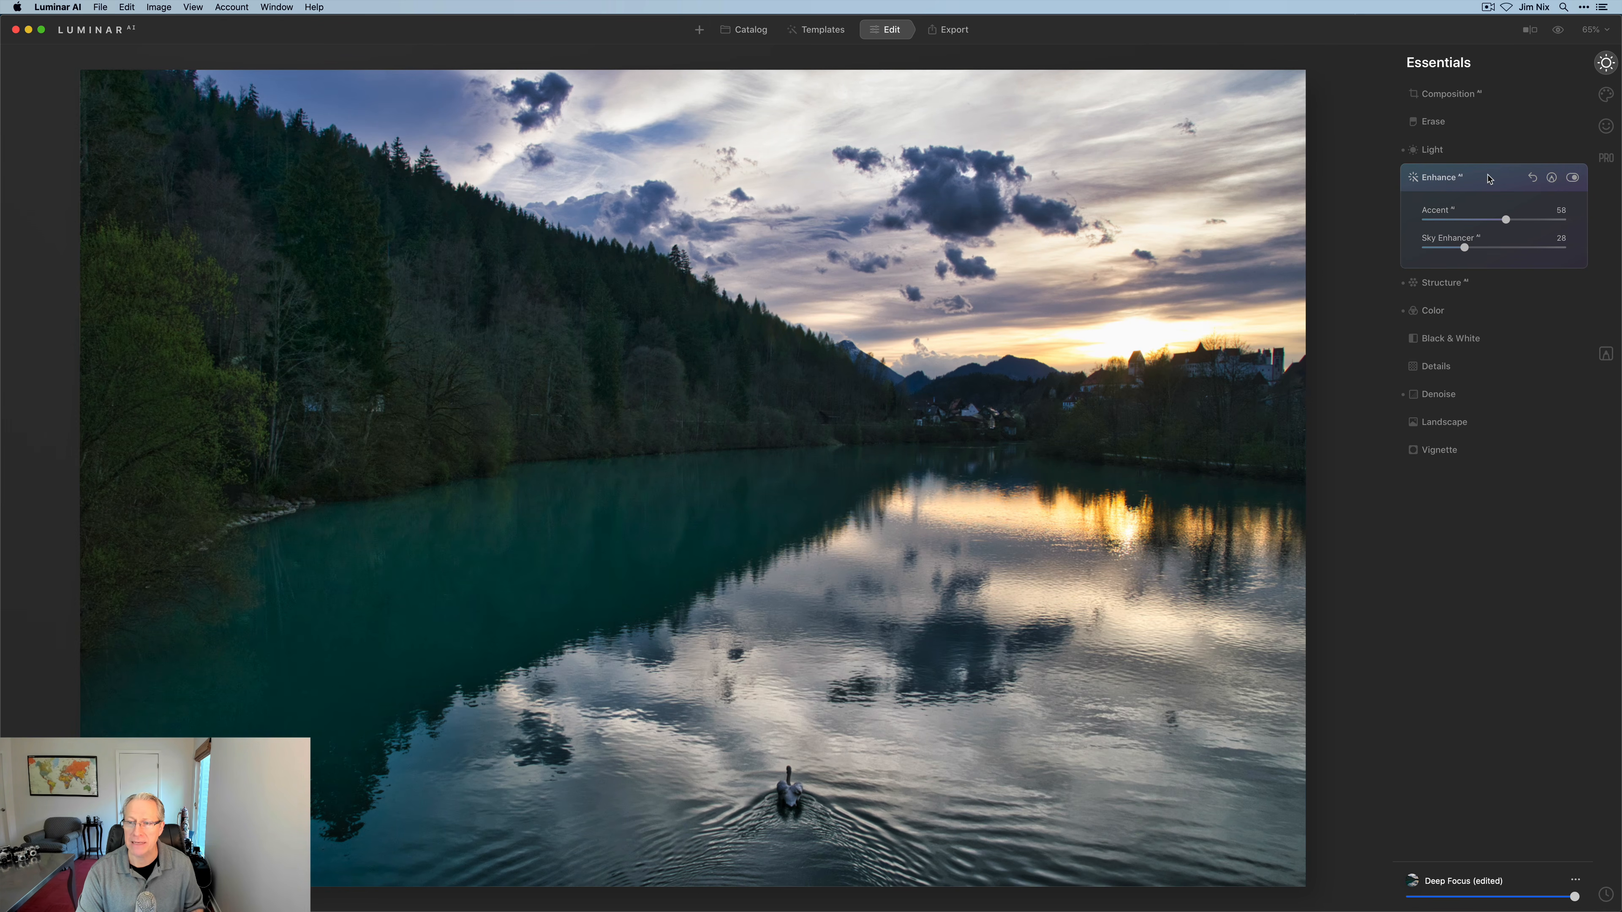
click(1489, 179)
Lower the Structure AI amount to smooth the photo and set the Landscape tool's Golden Hour to 54
click(1439, 206)
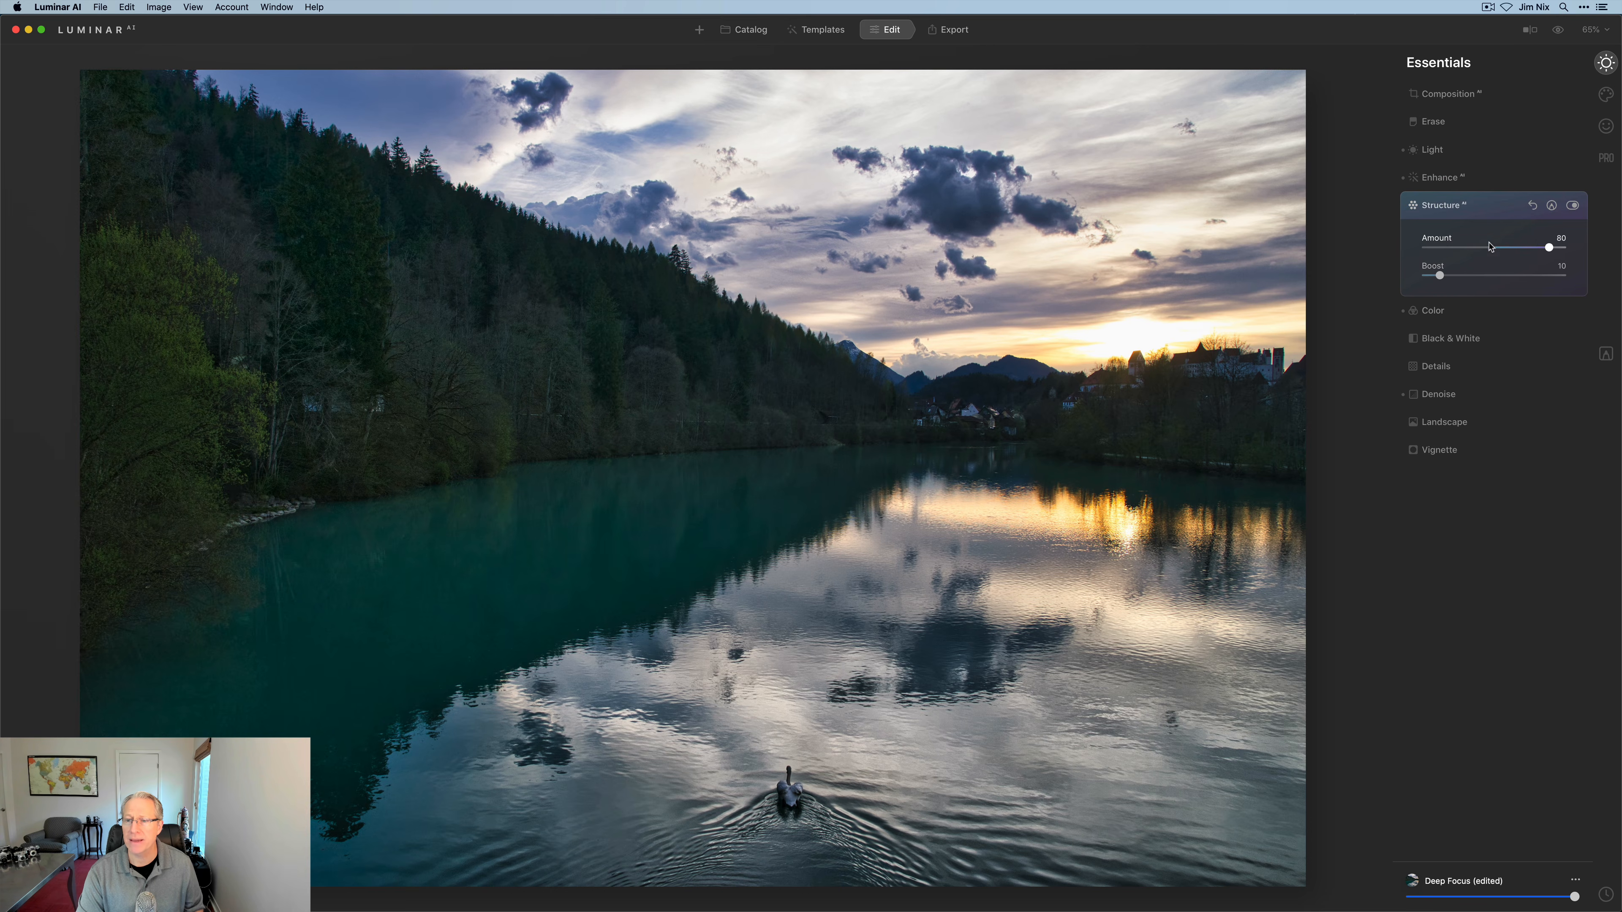
drag(1546, 244, 1513, 310)
click(1448, 314)
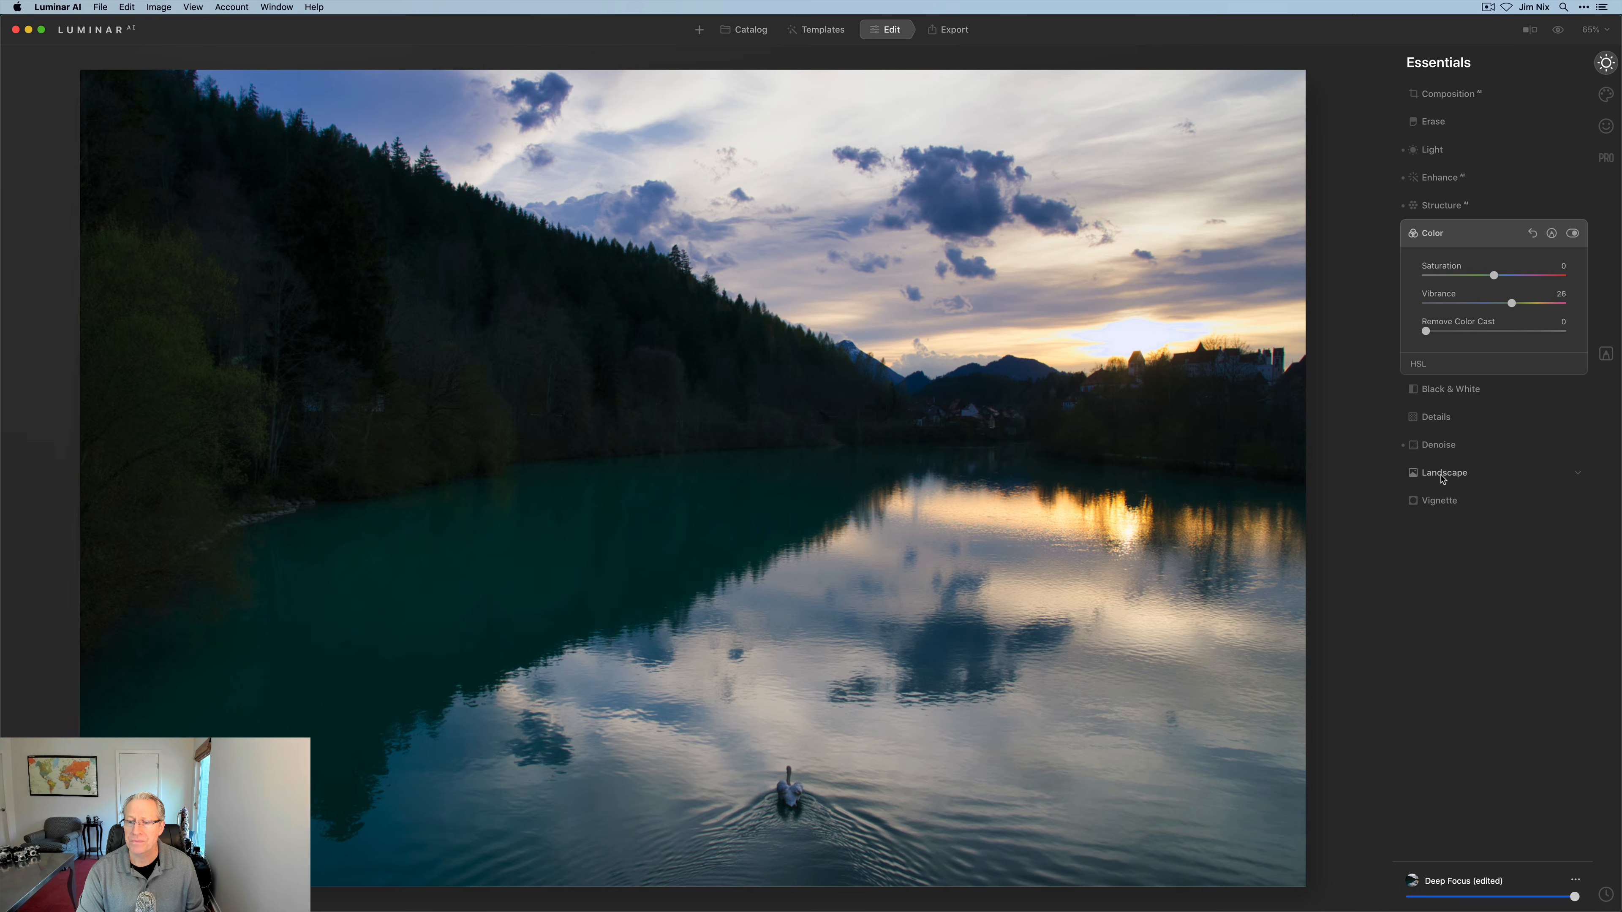
click(1444, 472)
drag(1428, 418, 1503, 416)
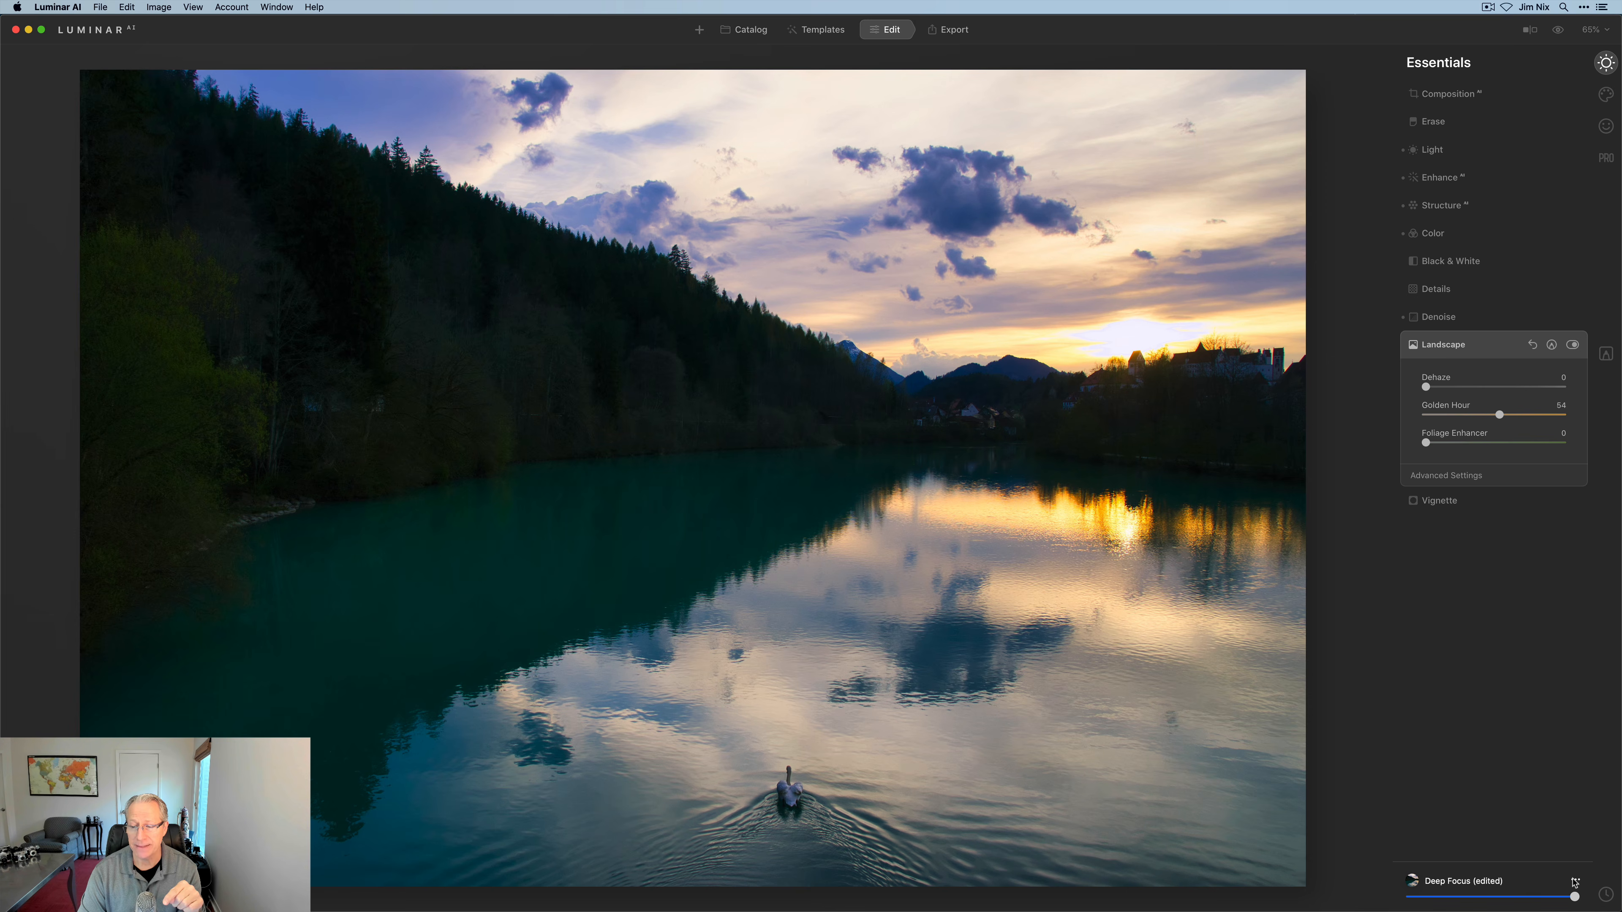
Save the modified Deep Focus adjustments as a new user template
click(1575, 880)
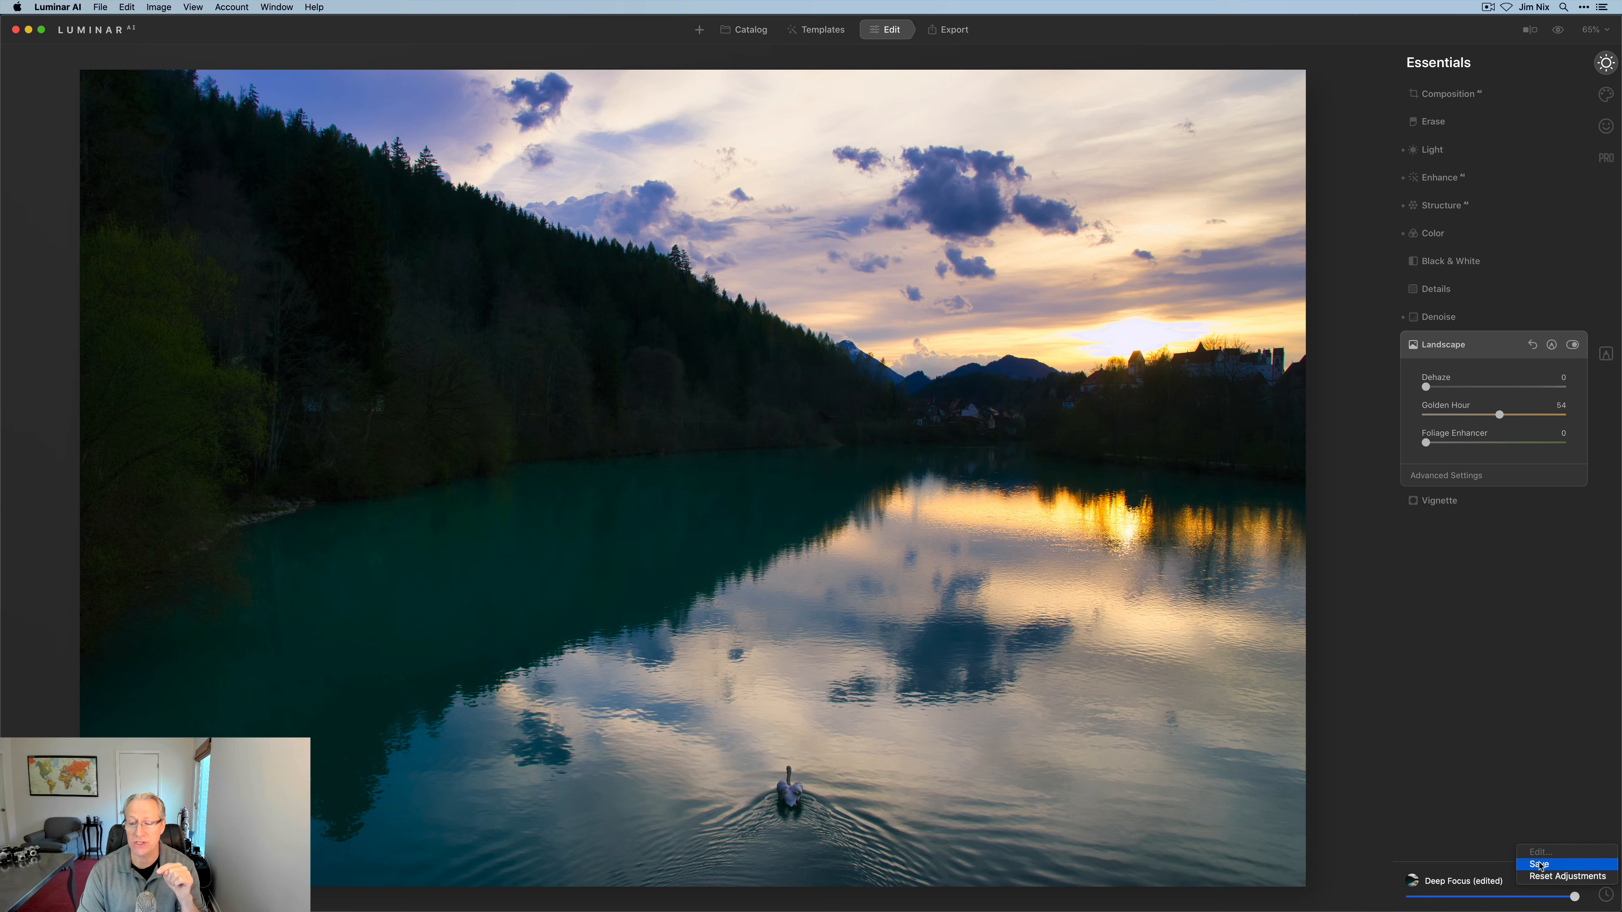
click(1540, 865)
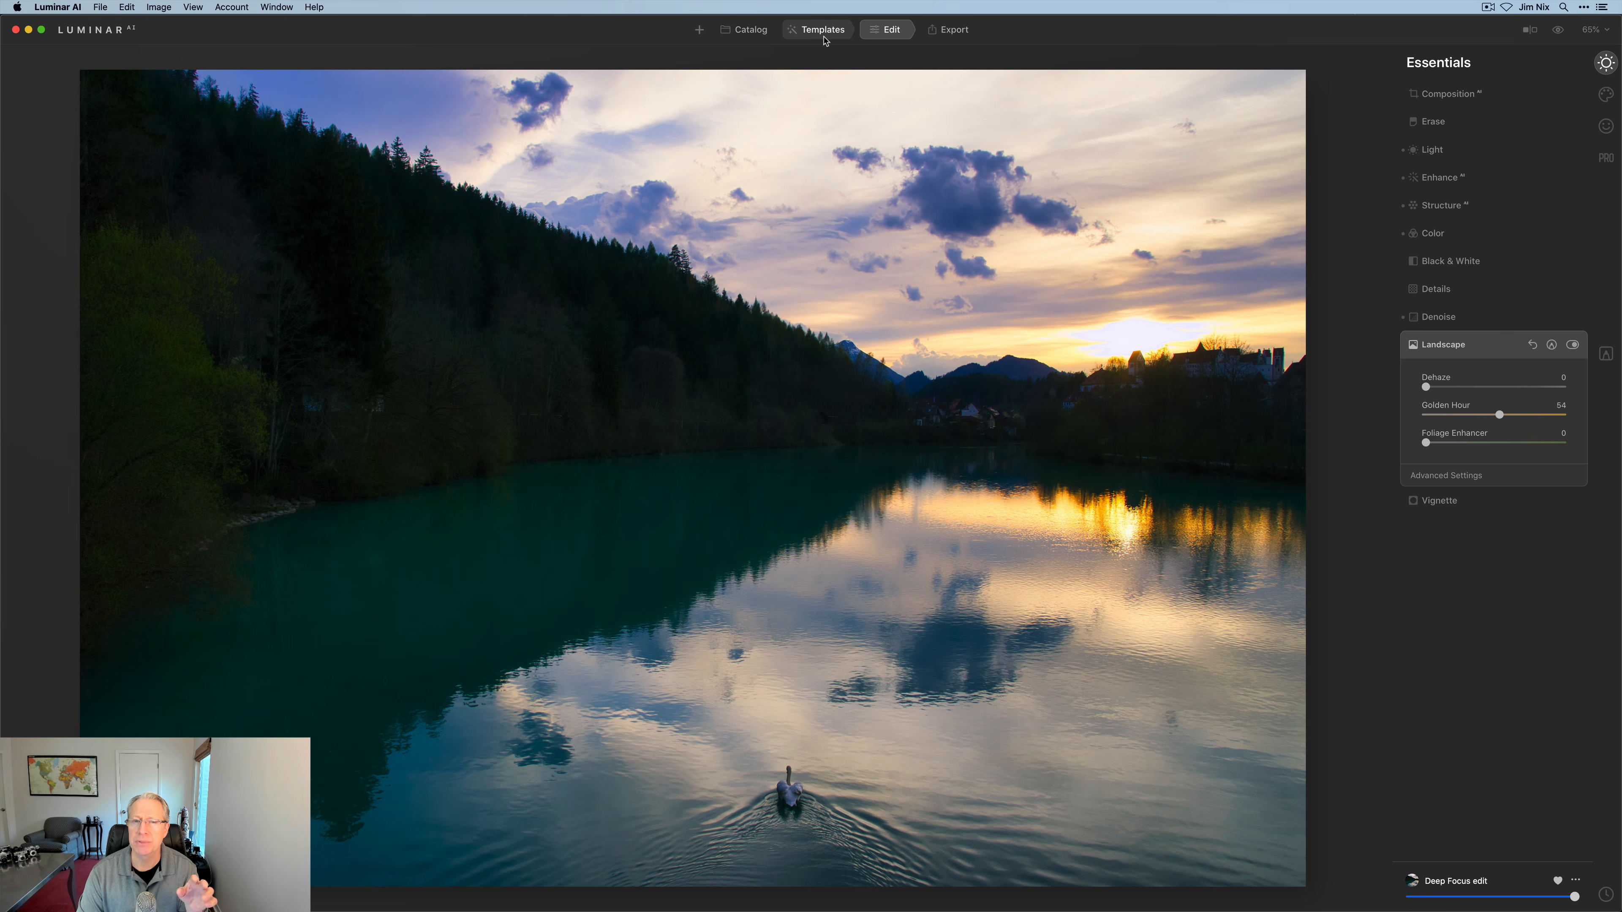
Return to the template library and display the favorite templates in My Collection
click(825, 38)
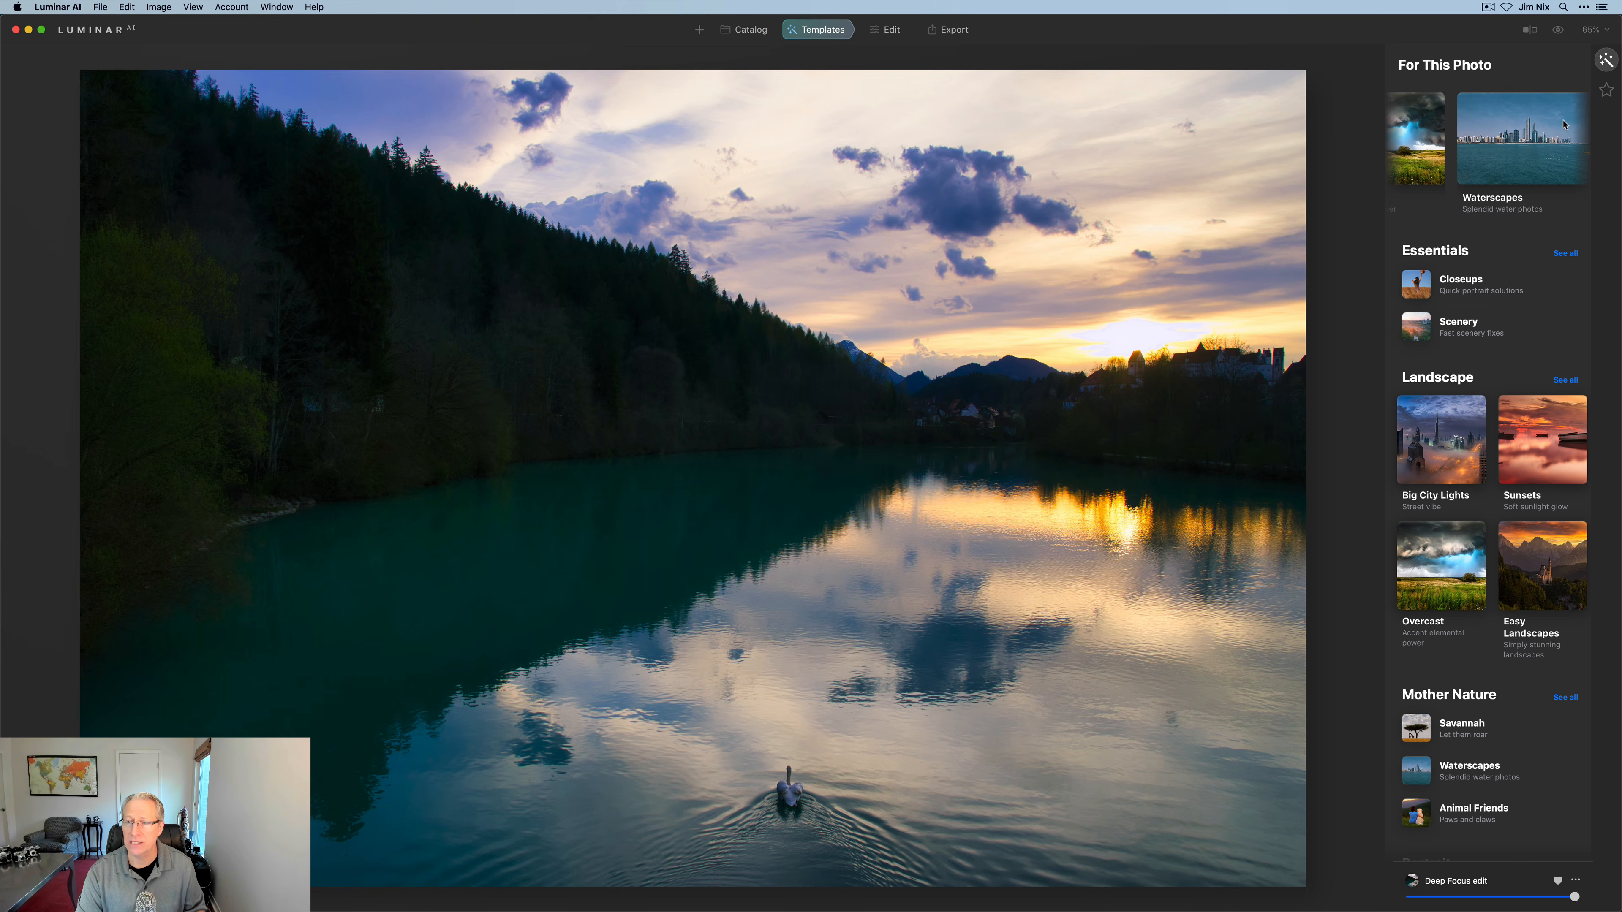
scroll(1523, 315, down, 5)
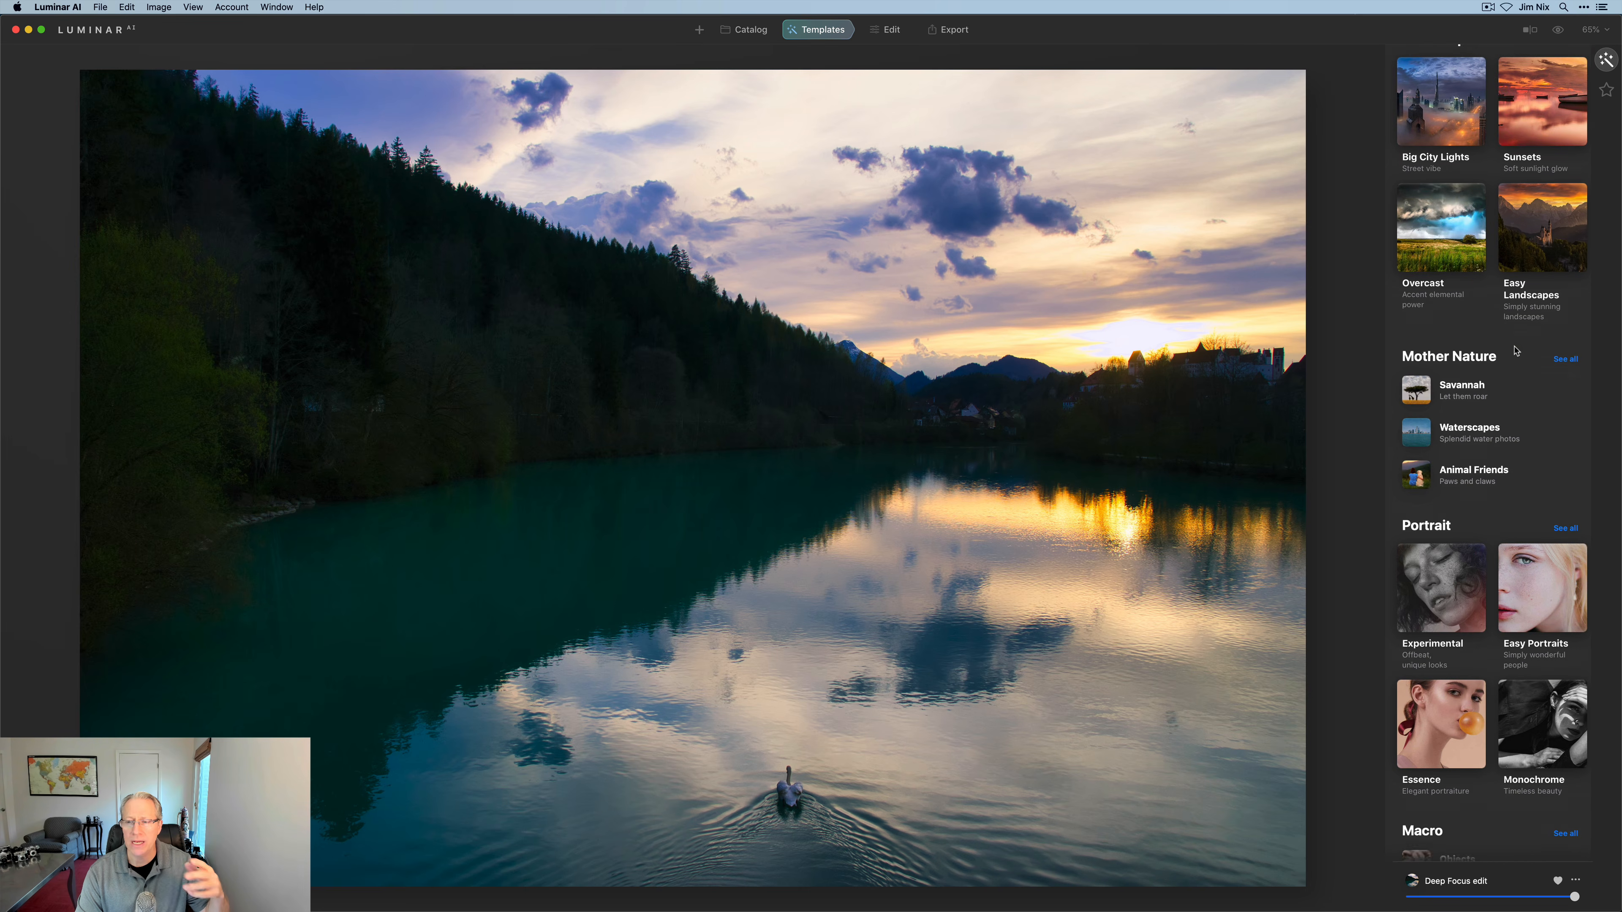
scroll(1516, 350, down, 2)
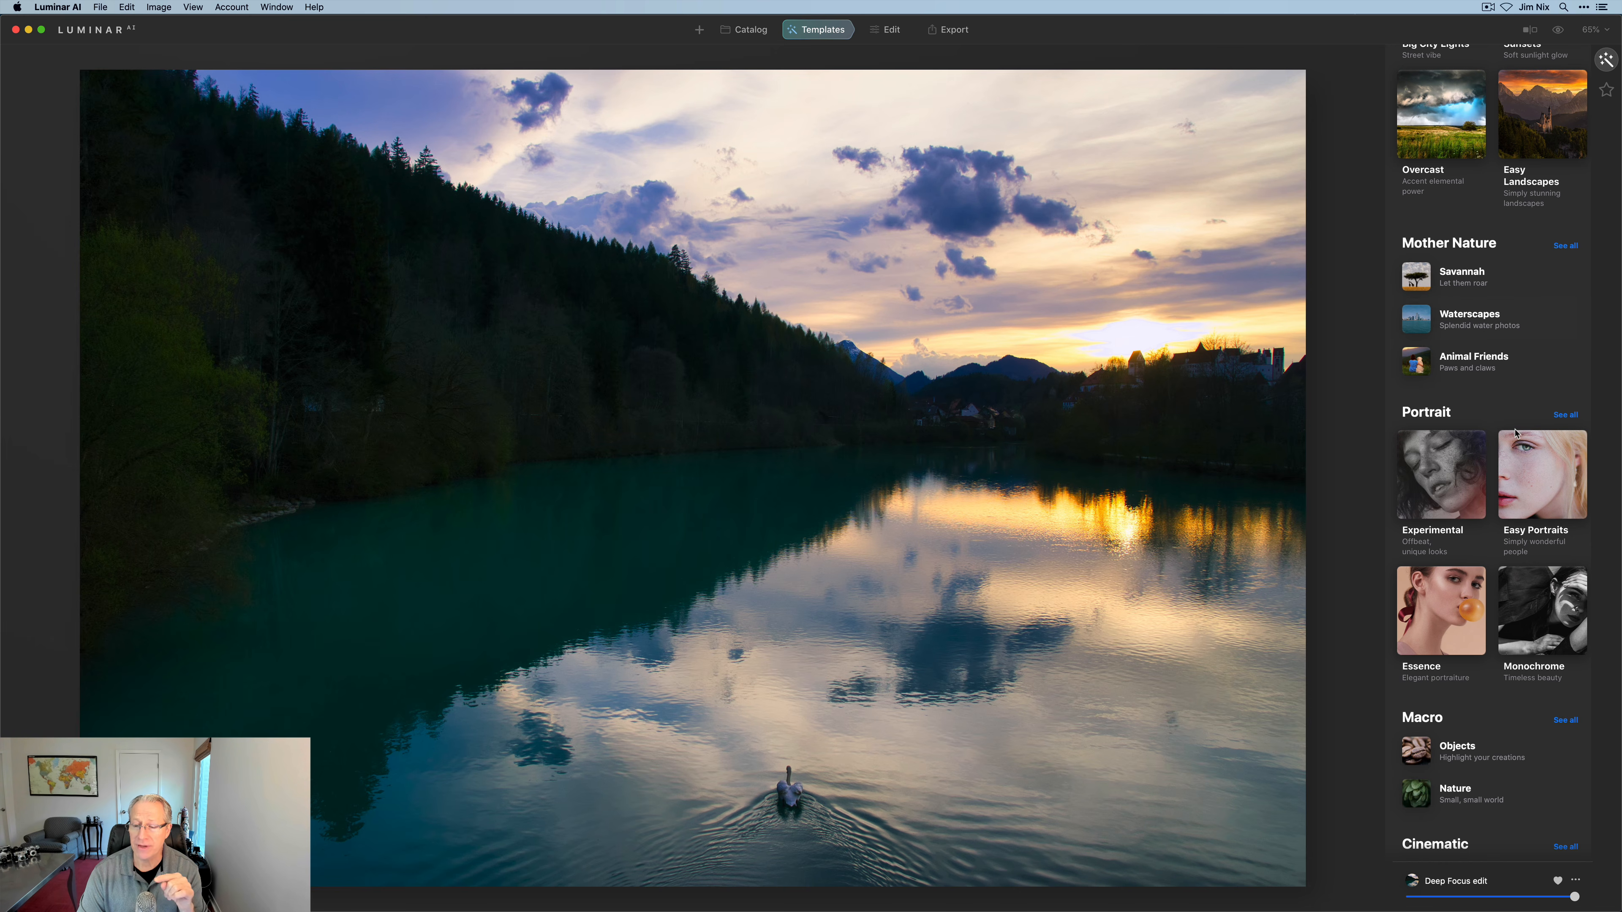
click(1606, 92)
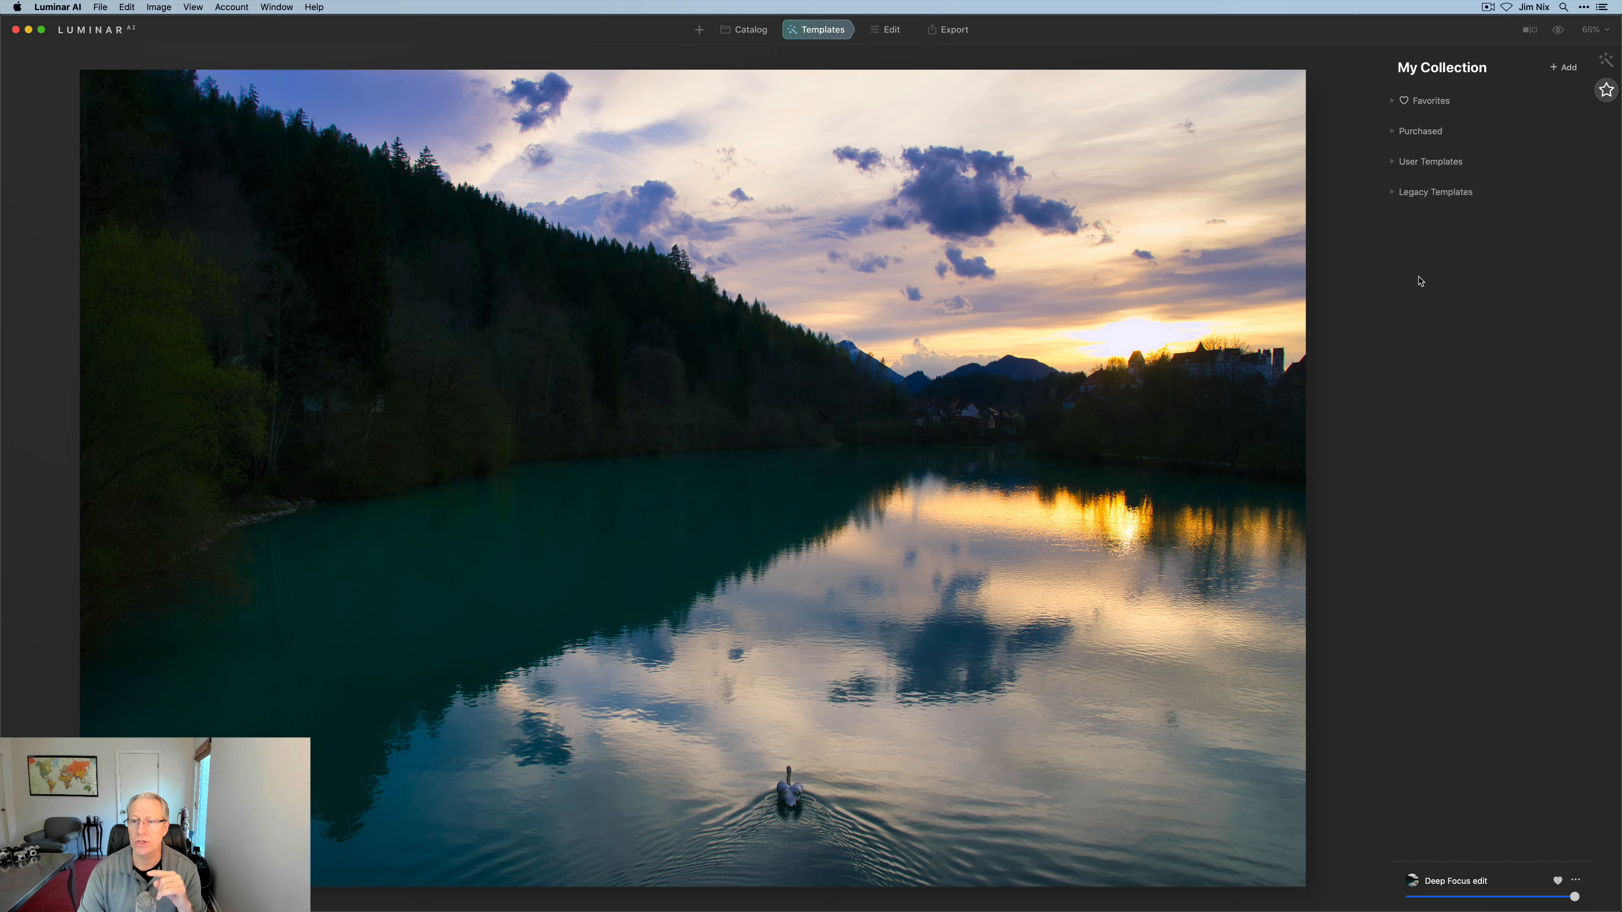
click(1393, 102)
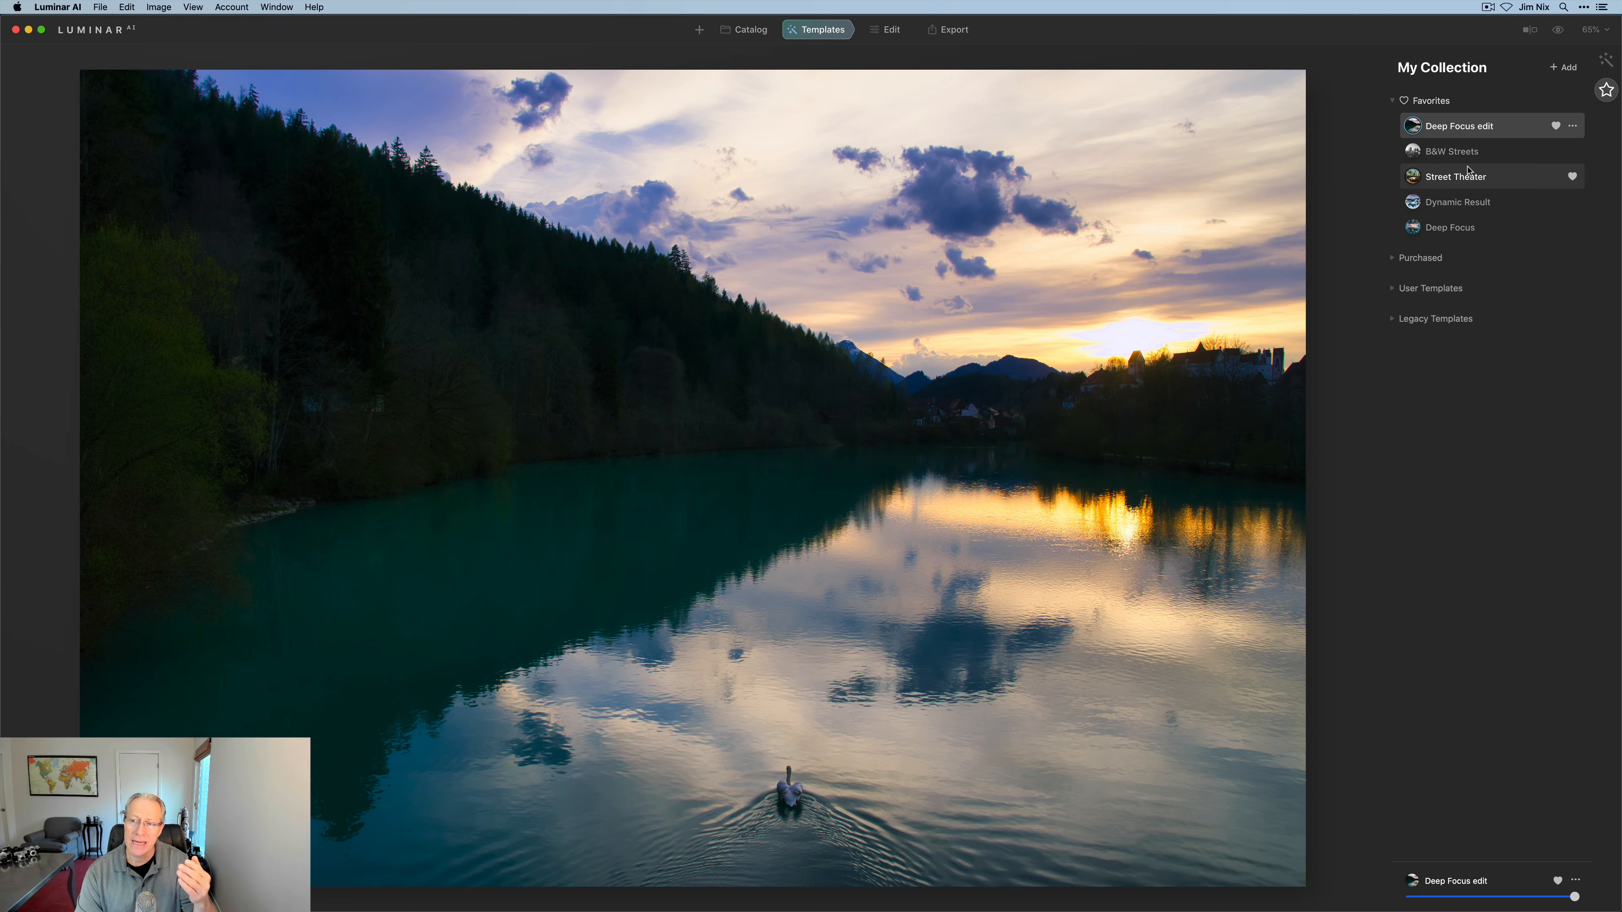
Try the favorites Dynamic Result, Deep Focus, Street Theater and B&W Streets, and reapply the Deep Focus edit template
click(1468, 203)
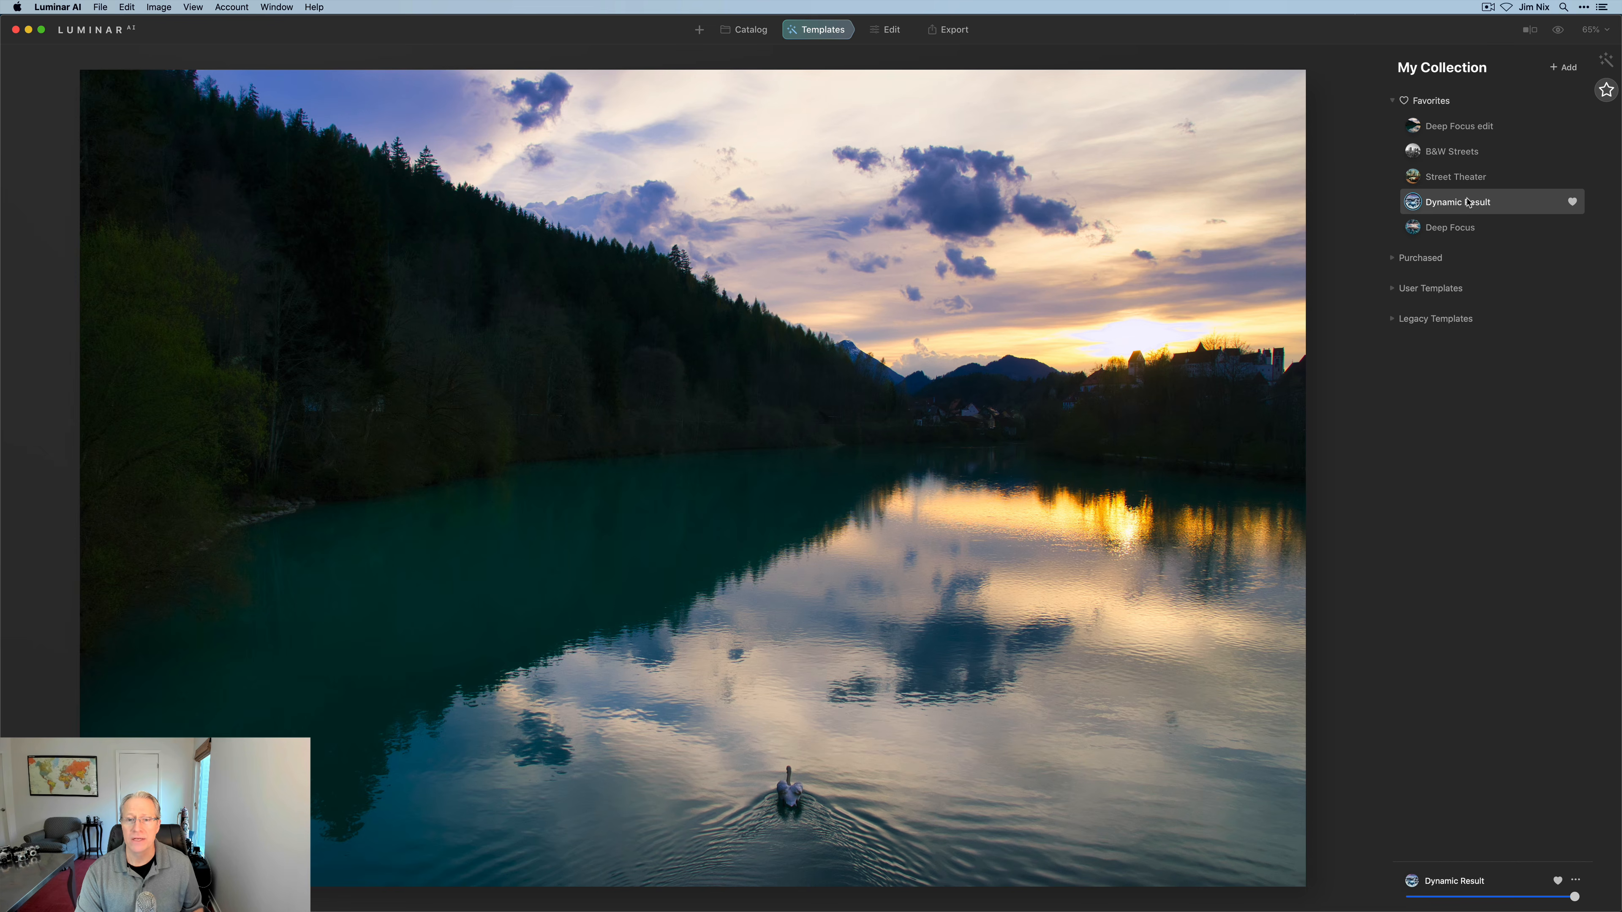
click(1467, 229)
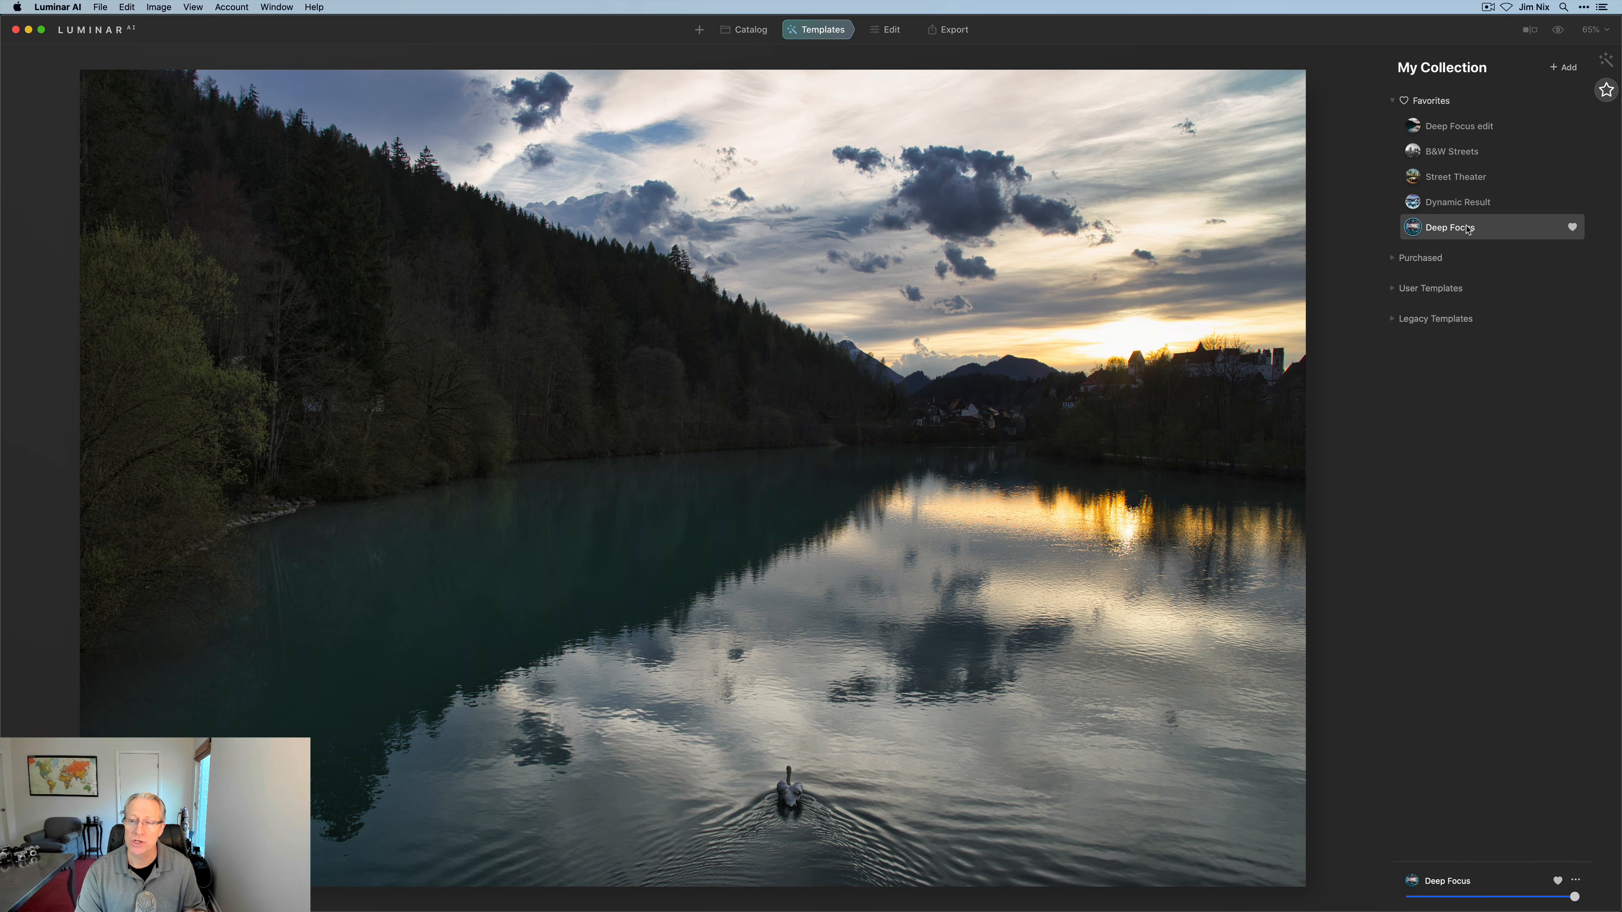
click(1467, 179)
click(1465, 152)
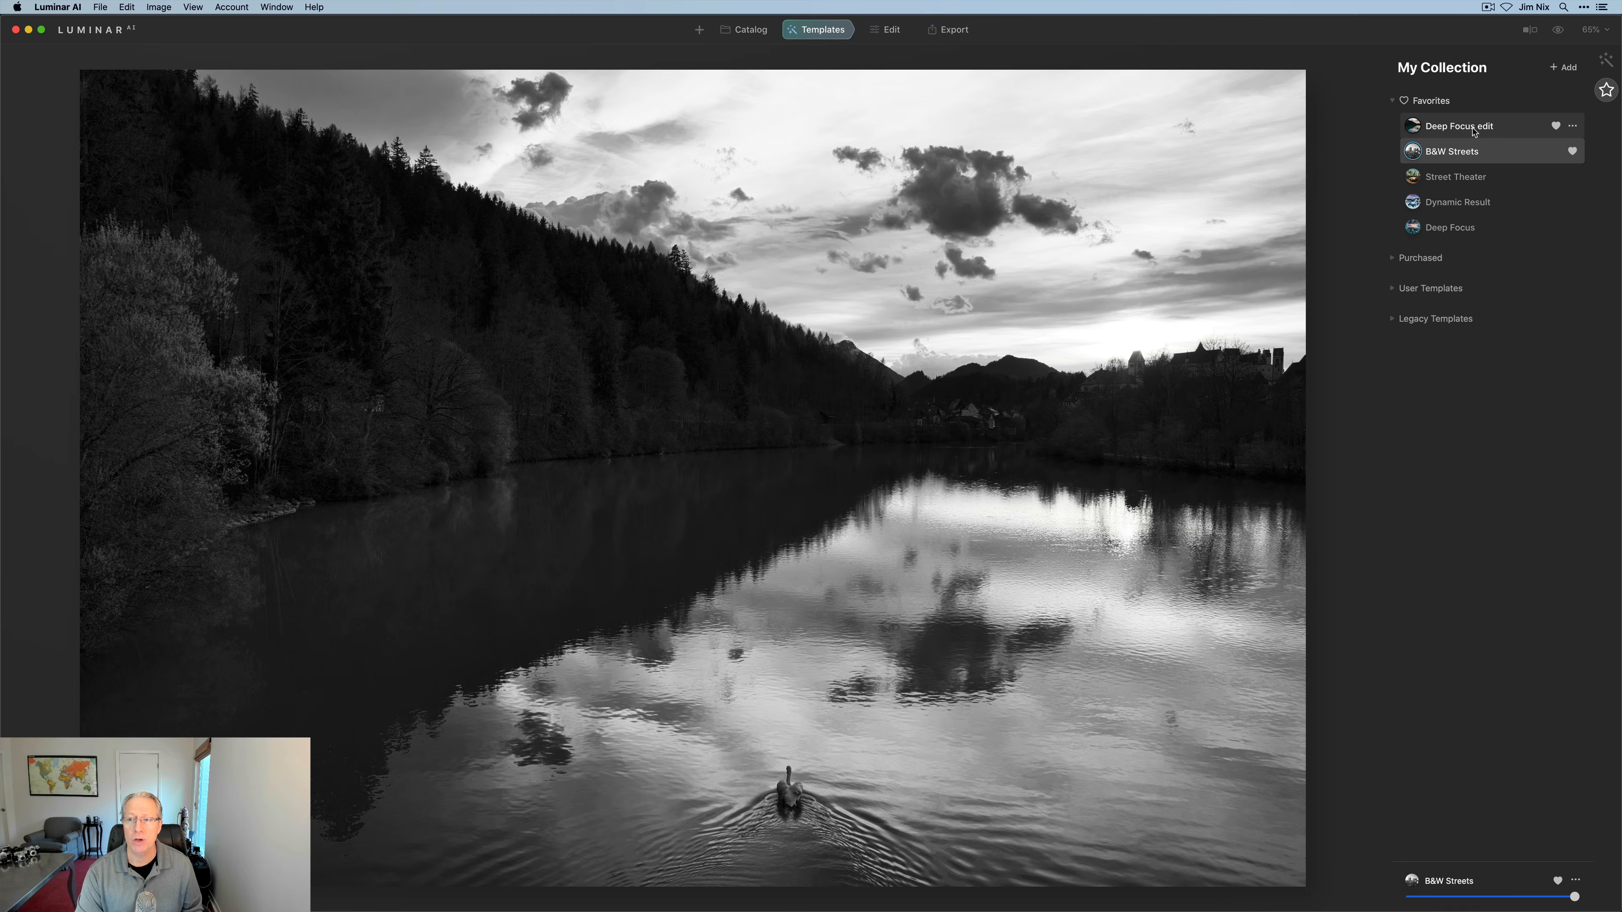
click(1473, 132)
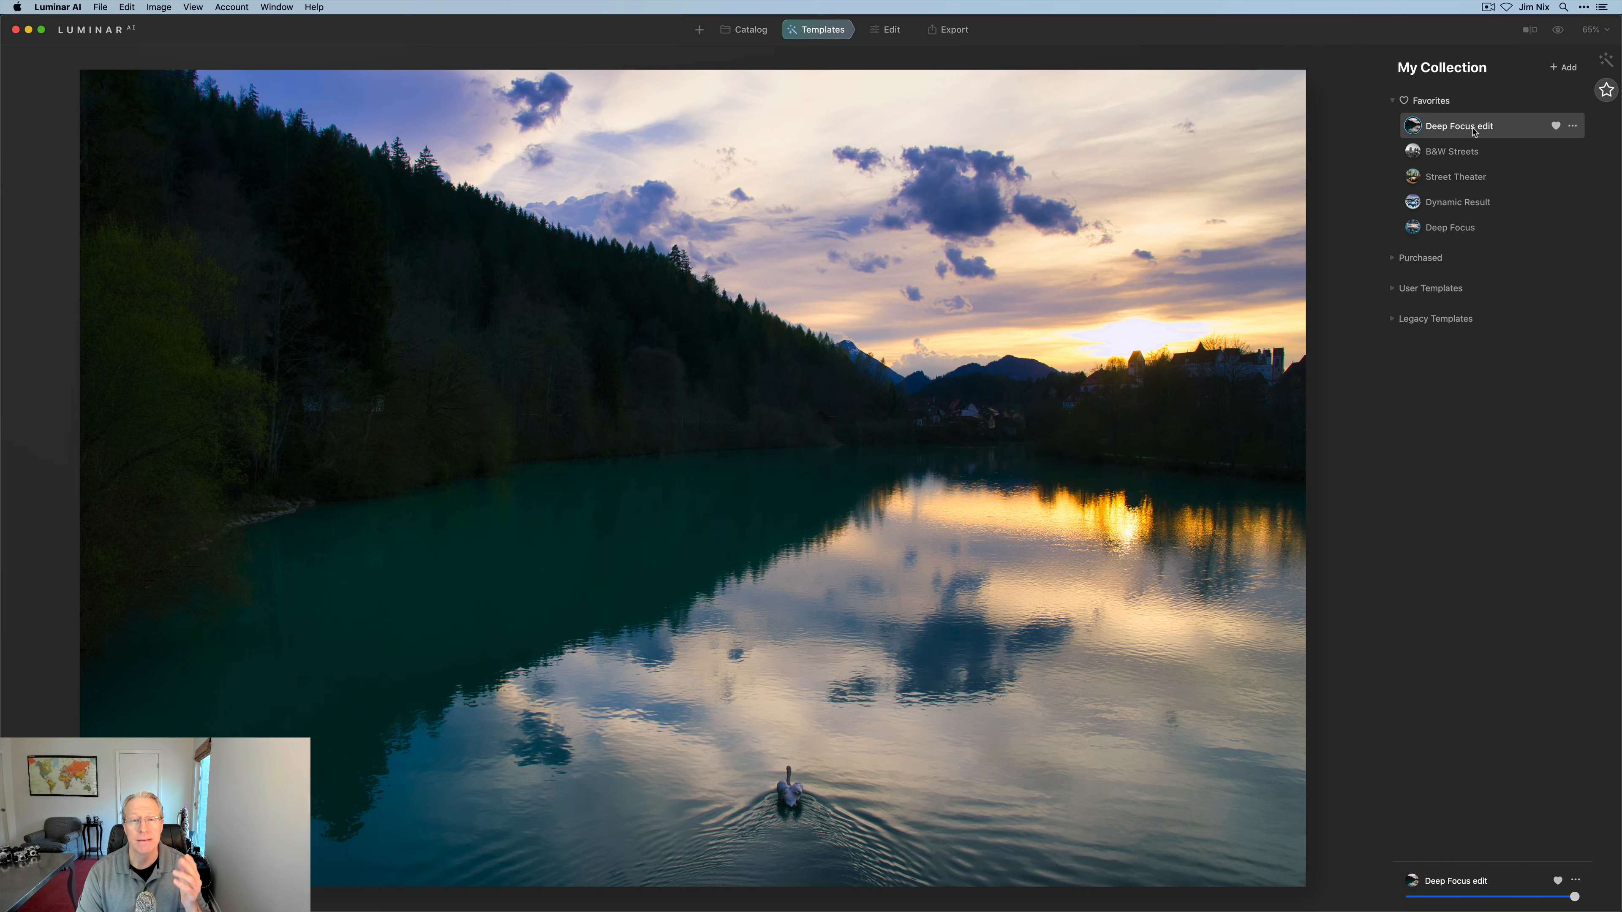
Reveal the Deep Focus edit template's files in Finder and return to Luminar AI
click(1573, 126)
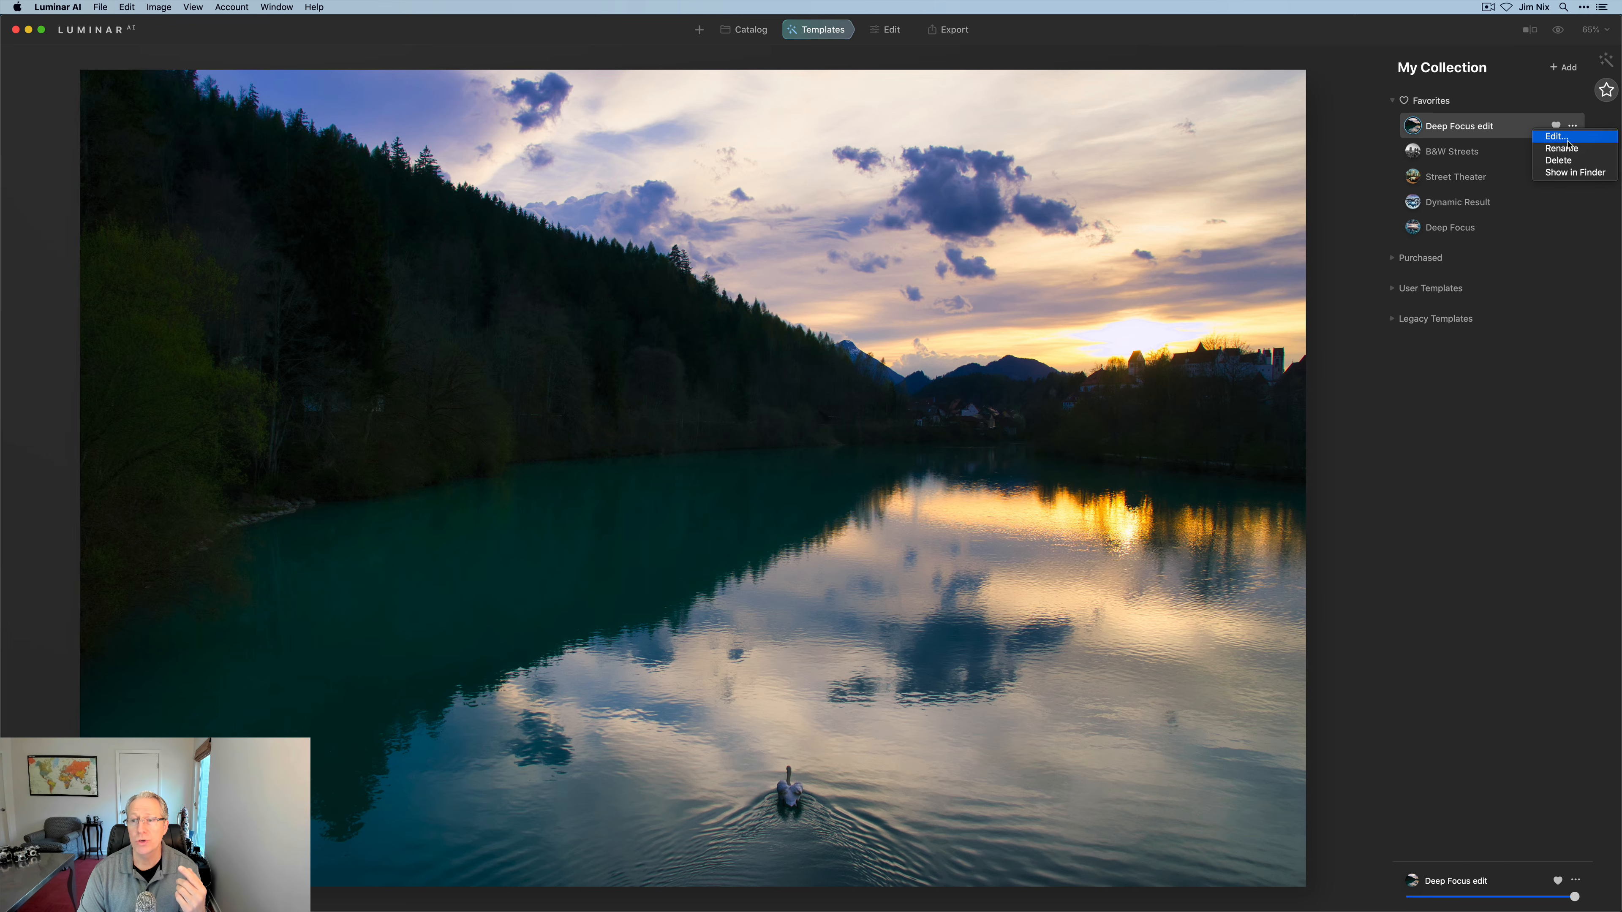
click(1567, 174)
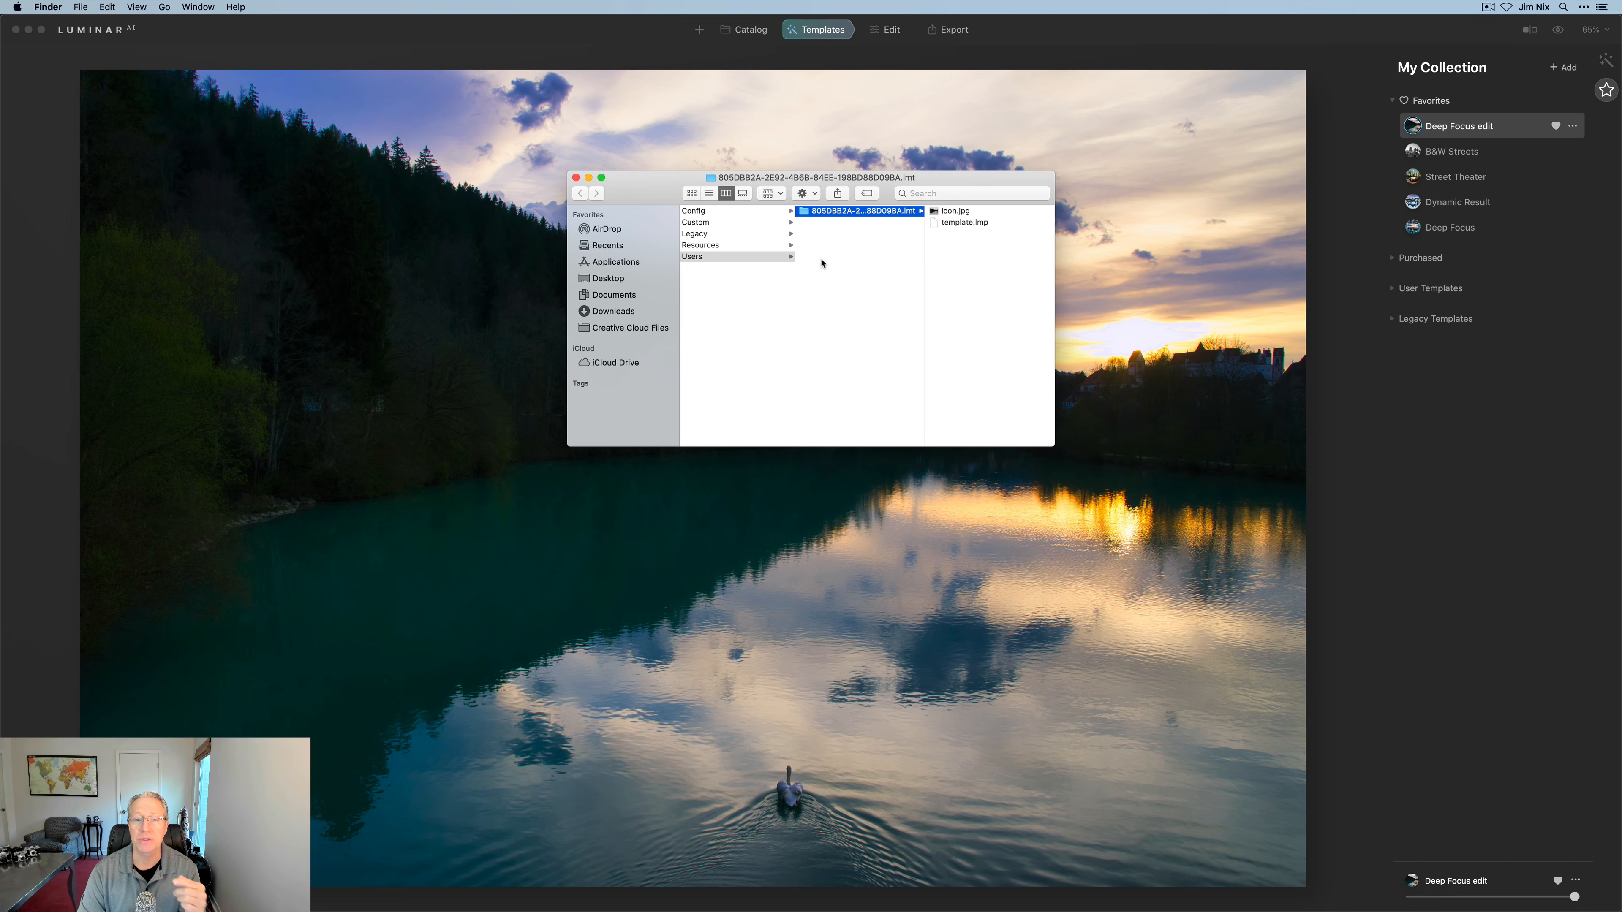
scroll(822, 263, left, 3)
click(1574, 130)
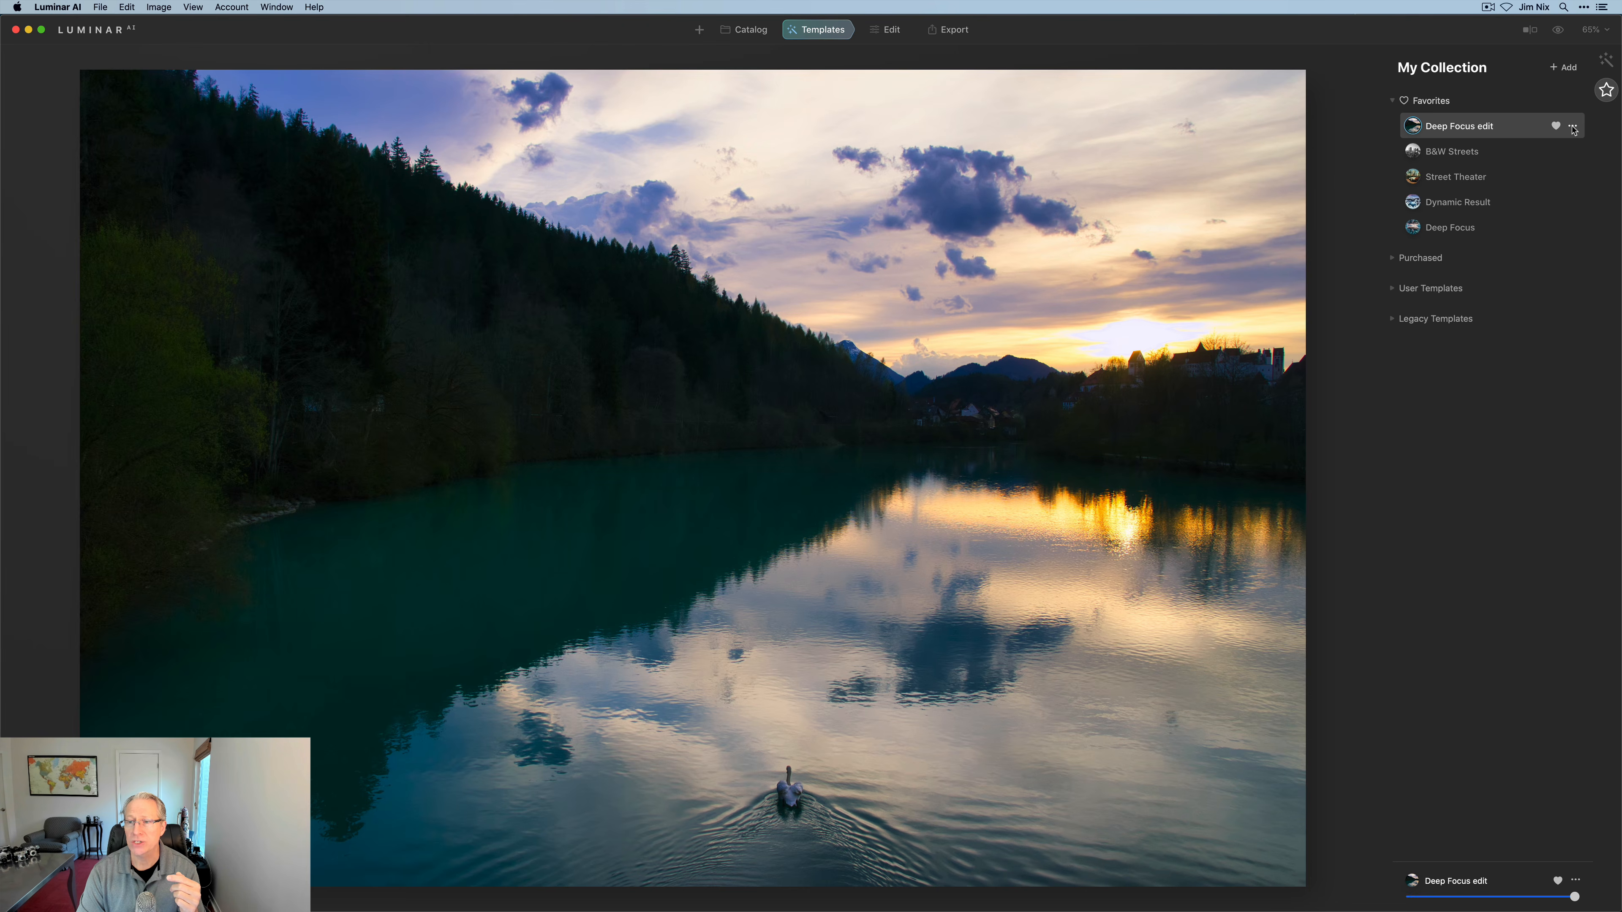
Rename the Deep Focus edit template in Favorites to "Smooth Landscape"
click(1573, 130)
click(1561, 149)
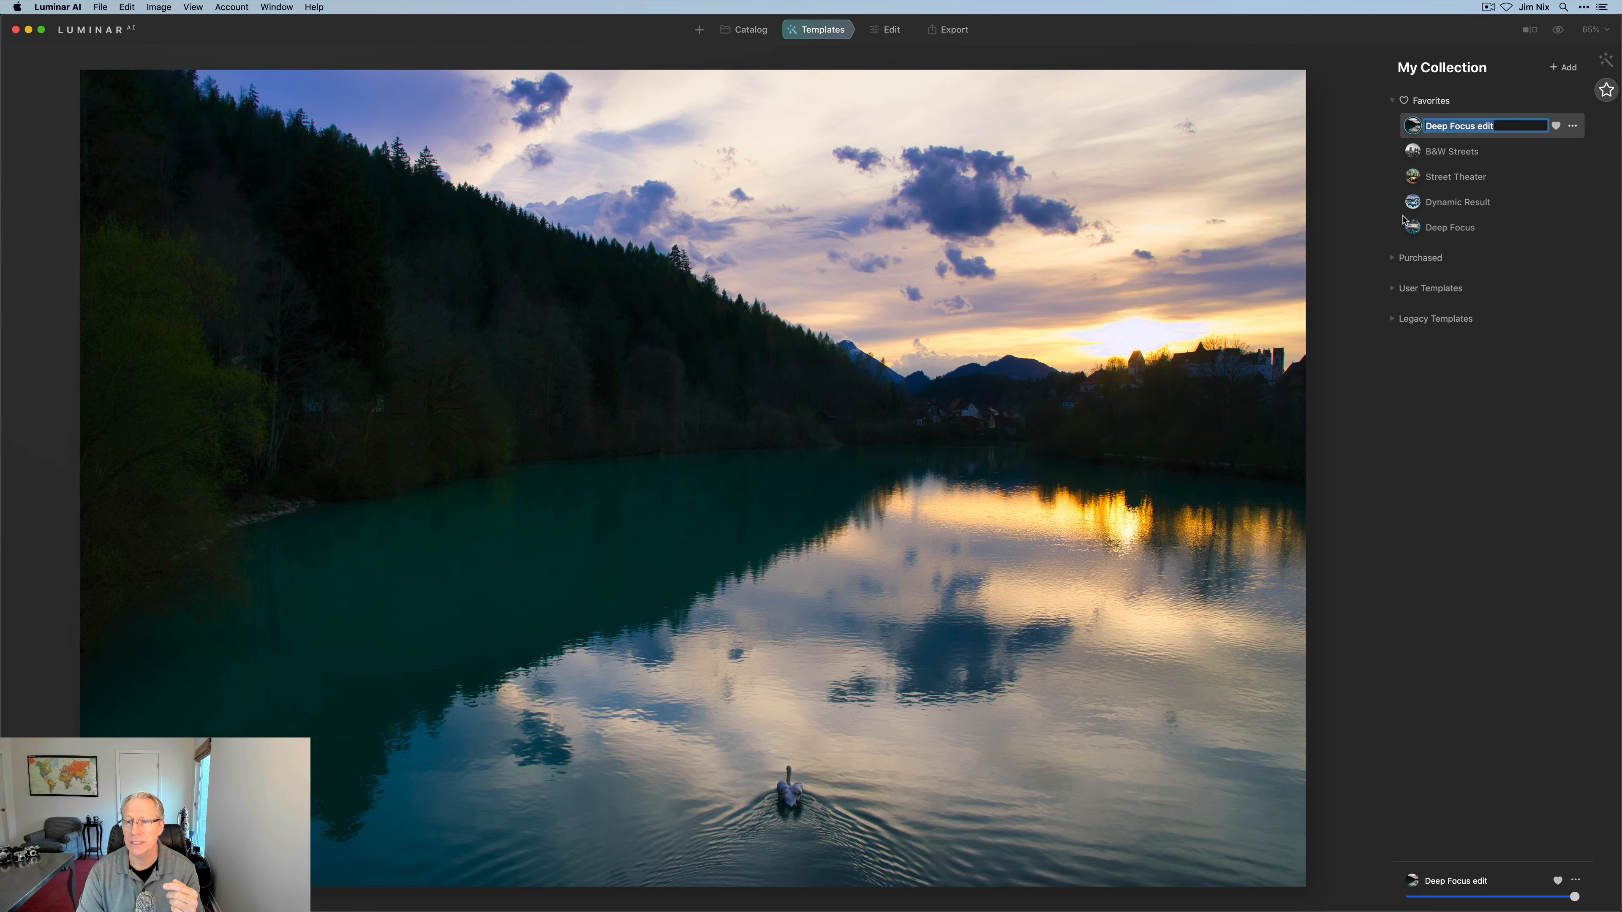
text(Smooth Landscape)
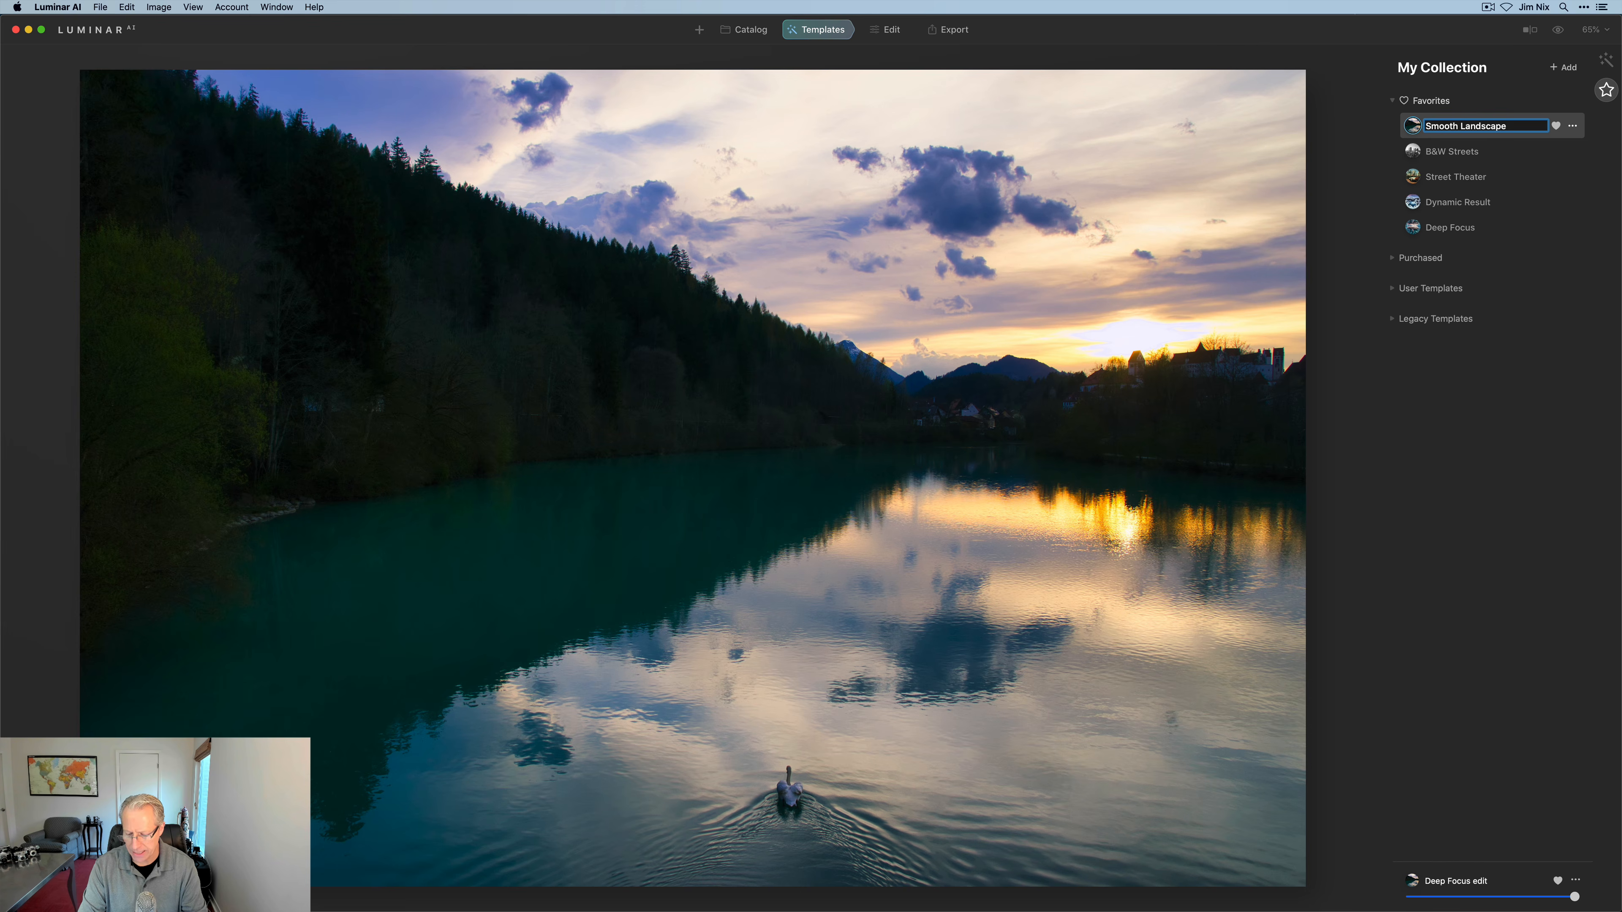
key(Return)
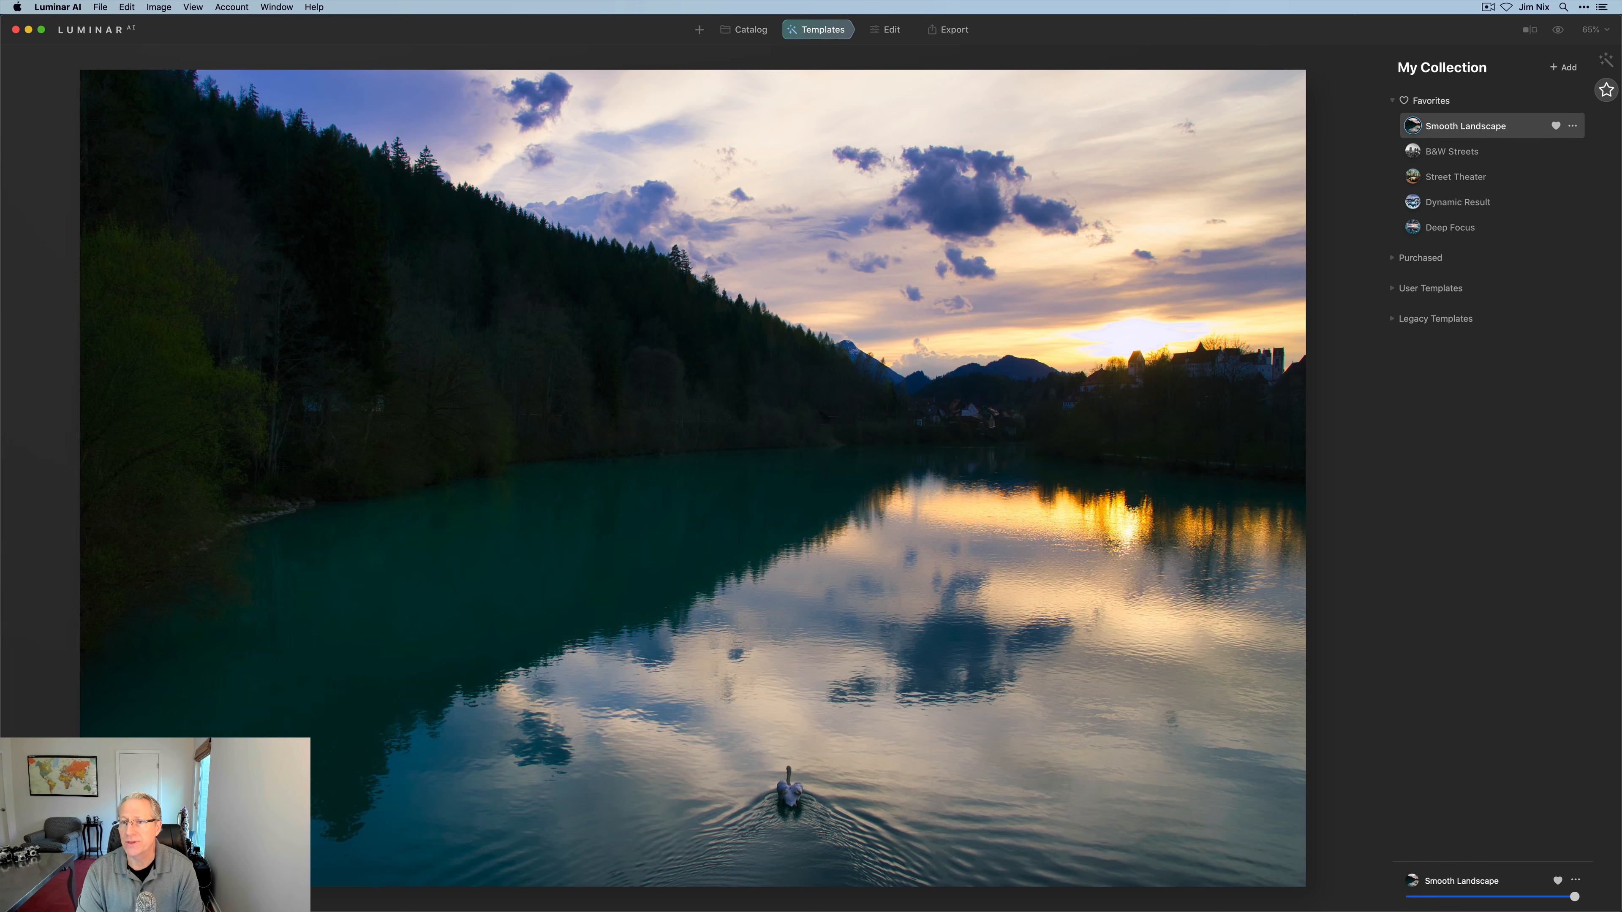
Collapse the Favorites group and look up the command for adding a Luminar AI template collection
click(1392, 101)
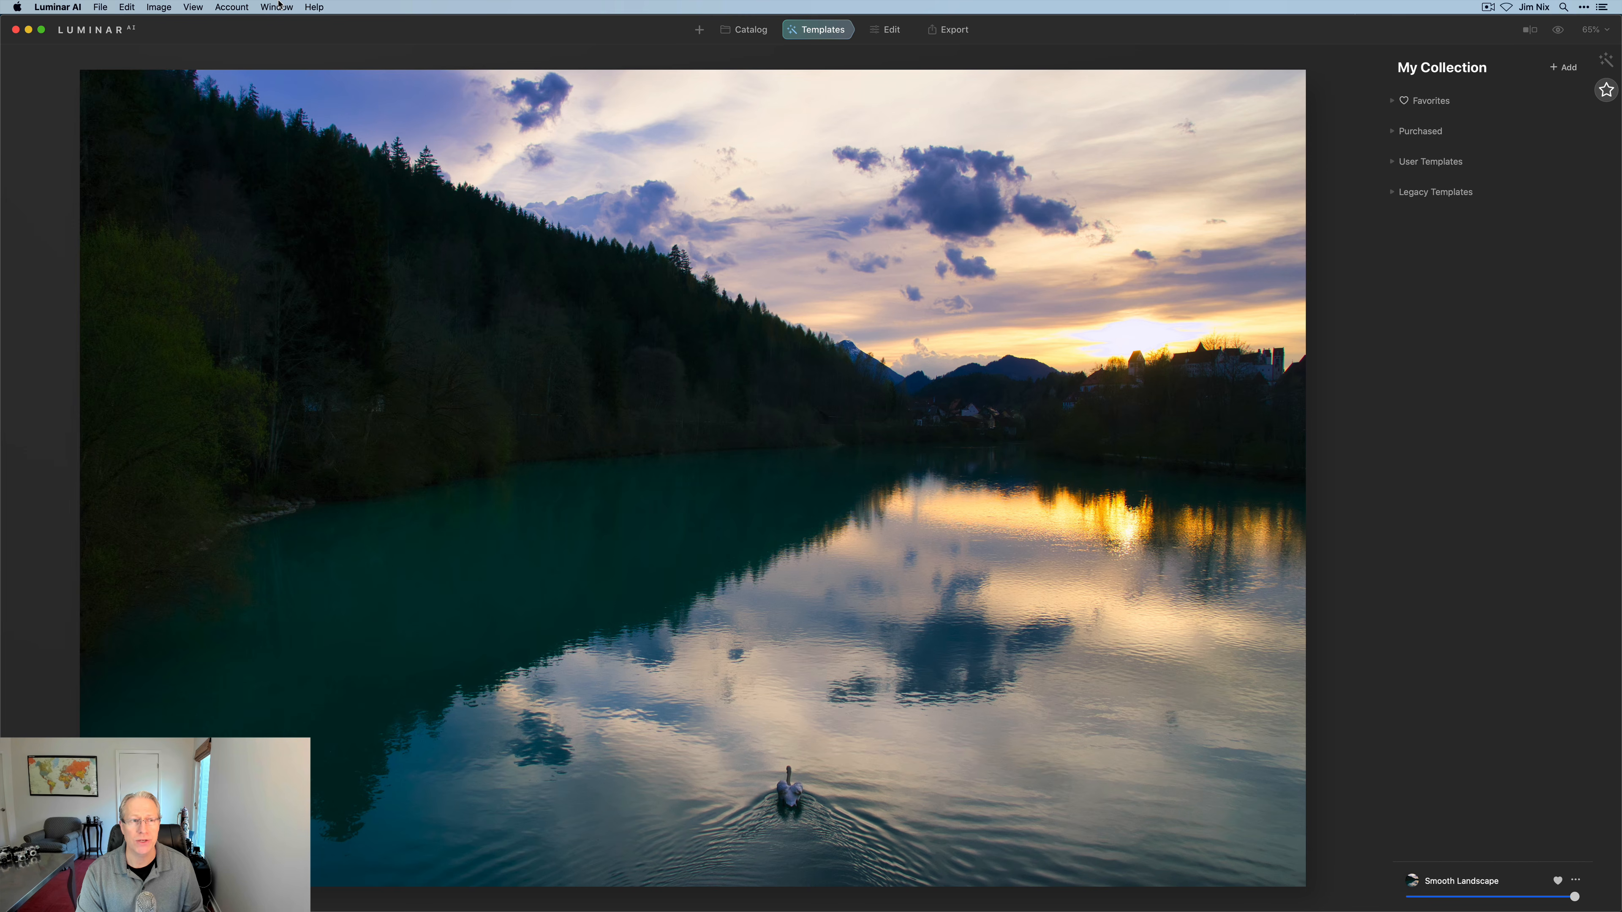
click(100, 7)
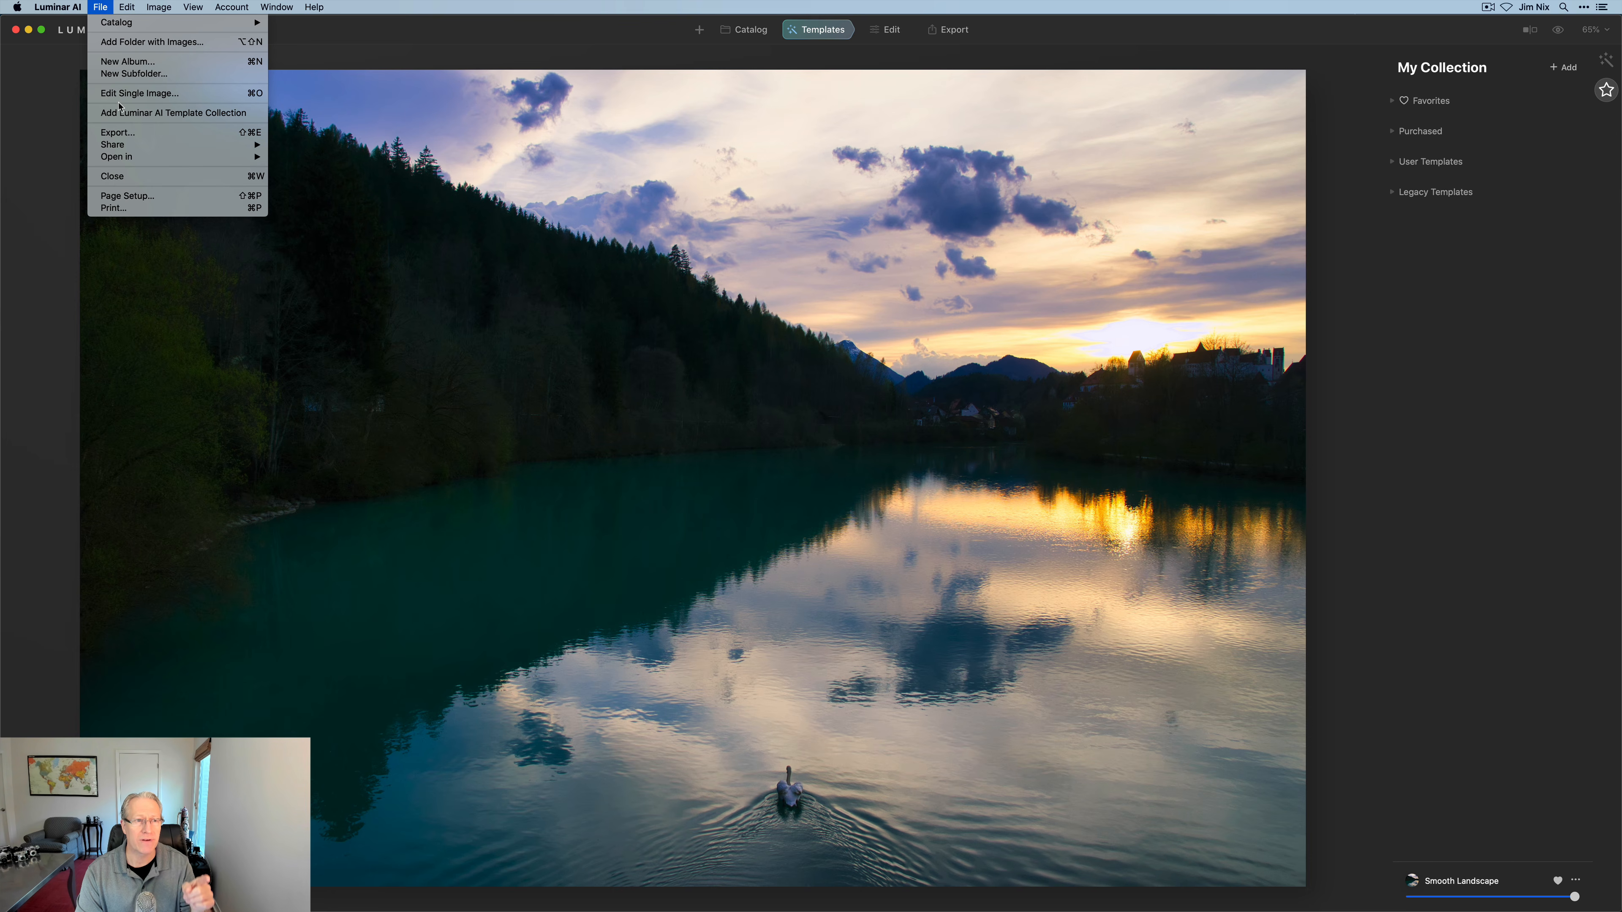
click(418, 36)
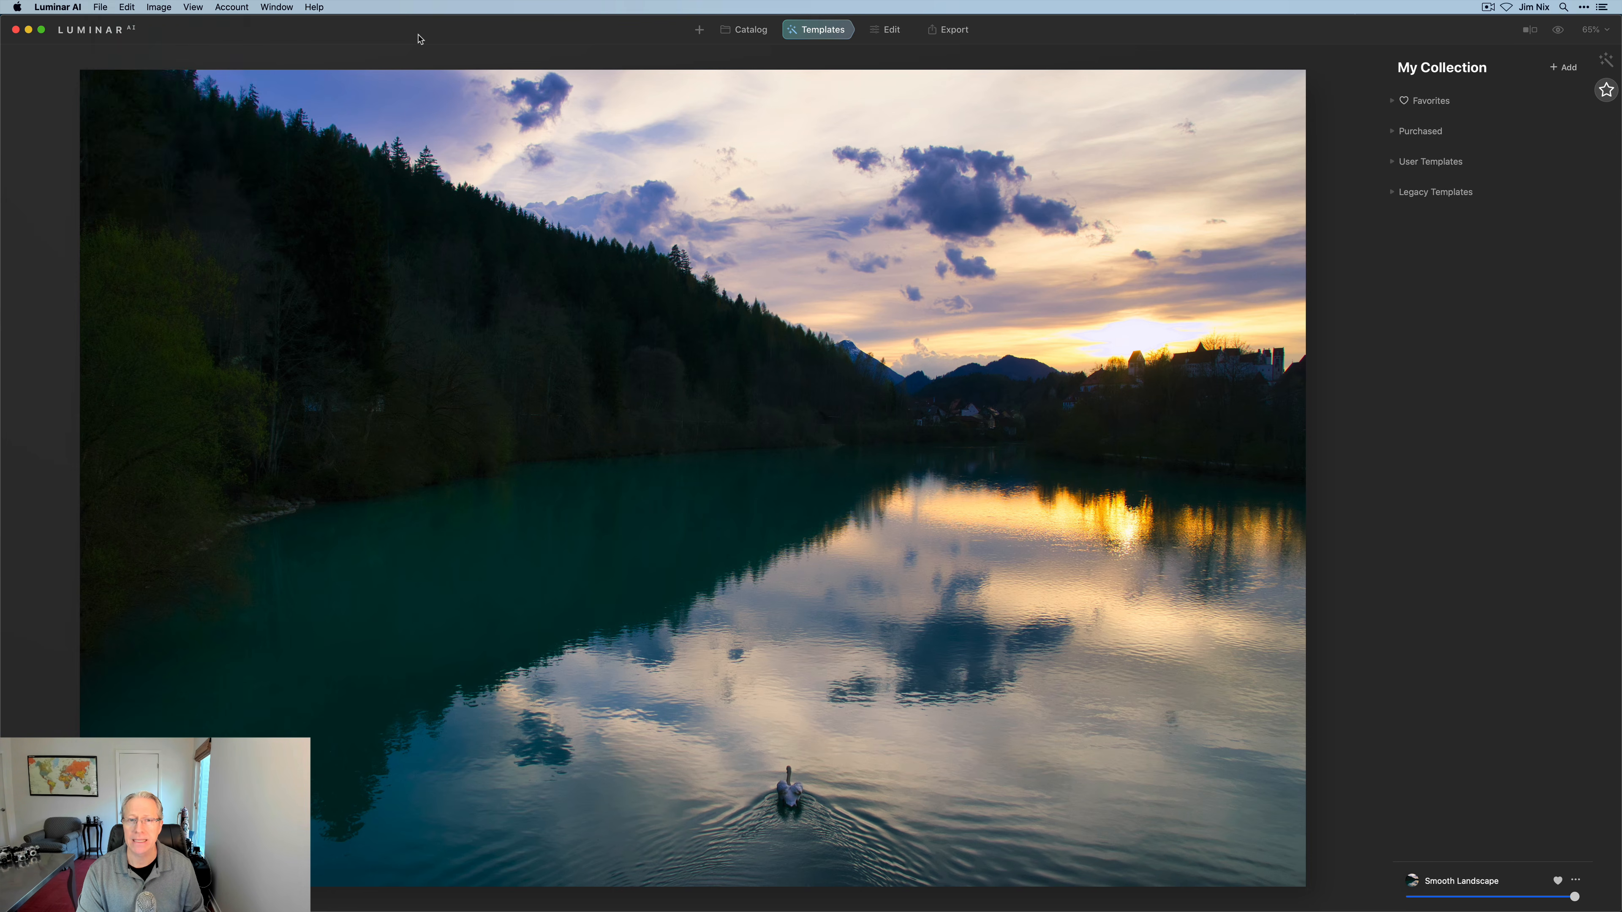
Review the purchased Carbon Collection templates, the User Templates group and the options of the Smooth Landscape template
click(1393, 133)
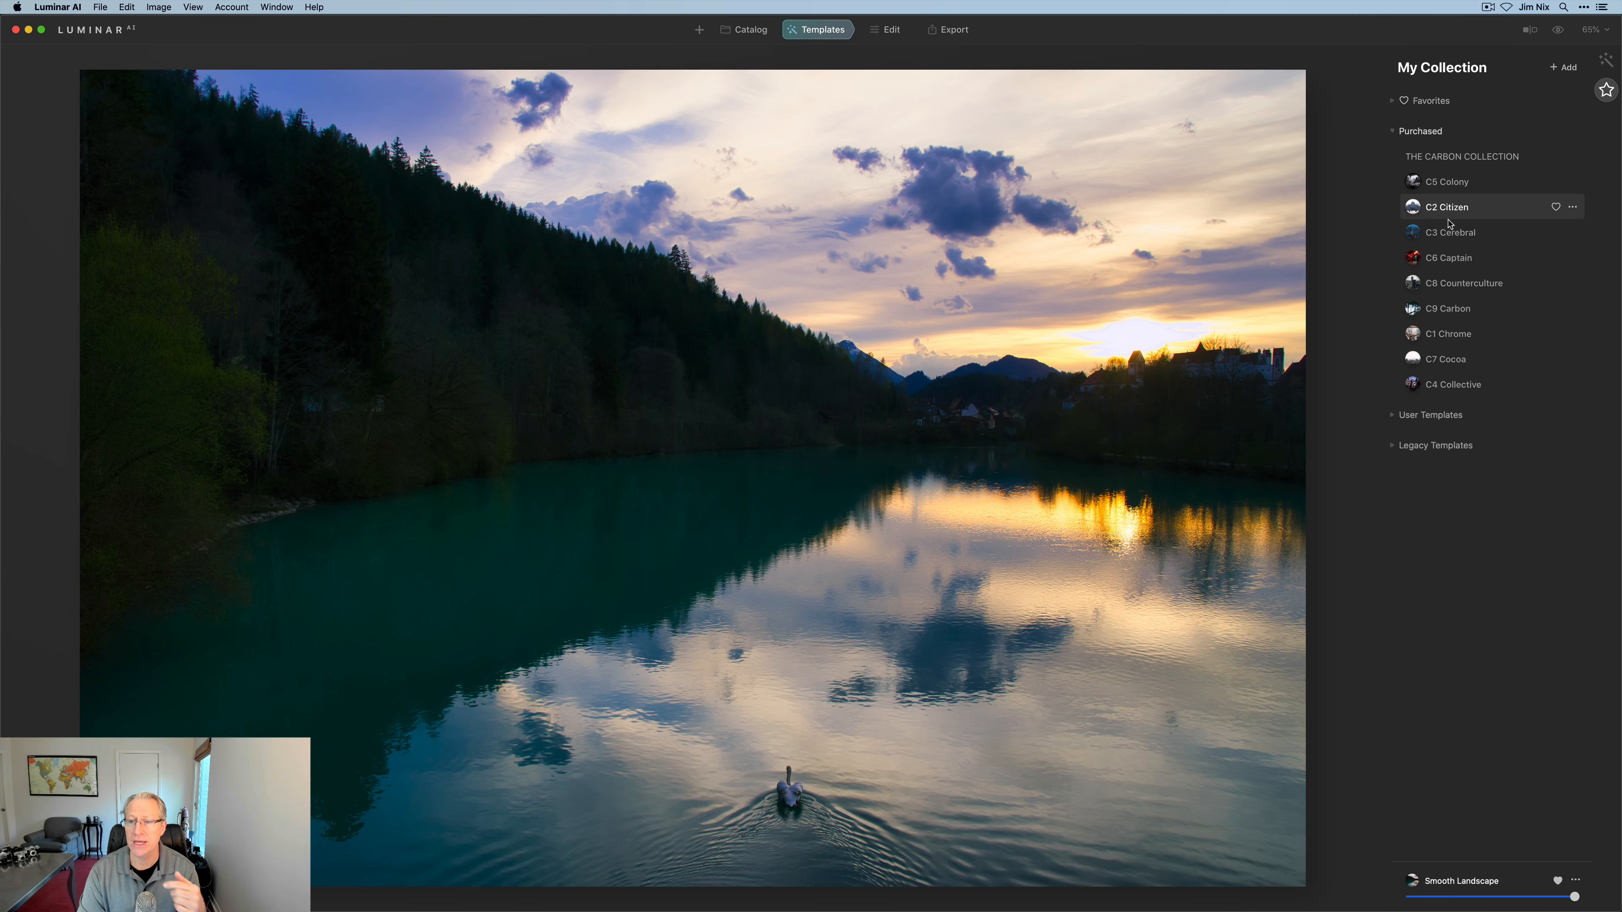
click(1393, 132)
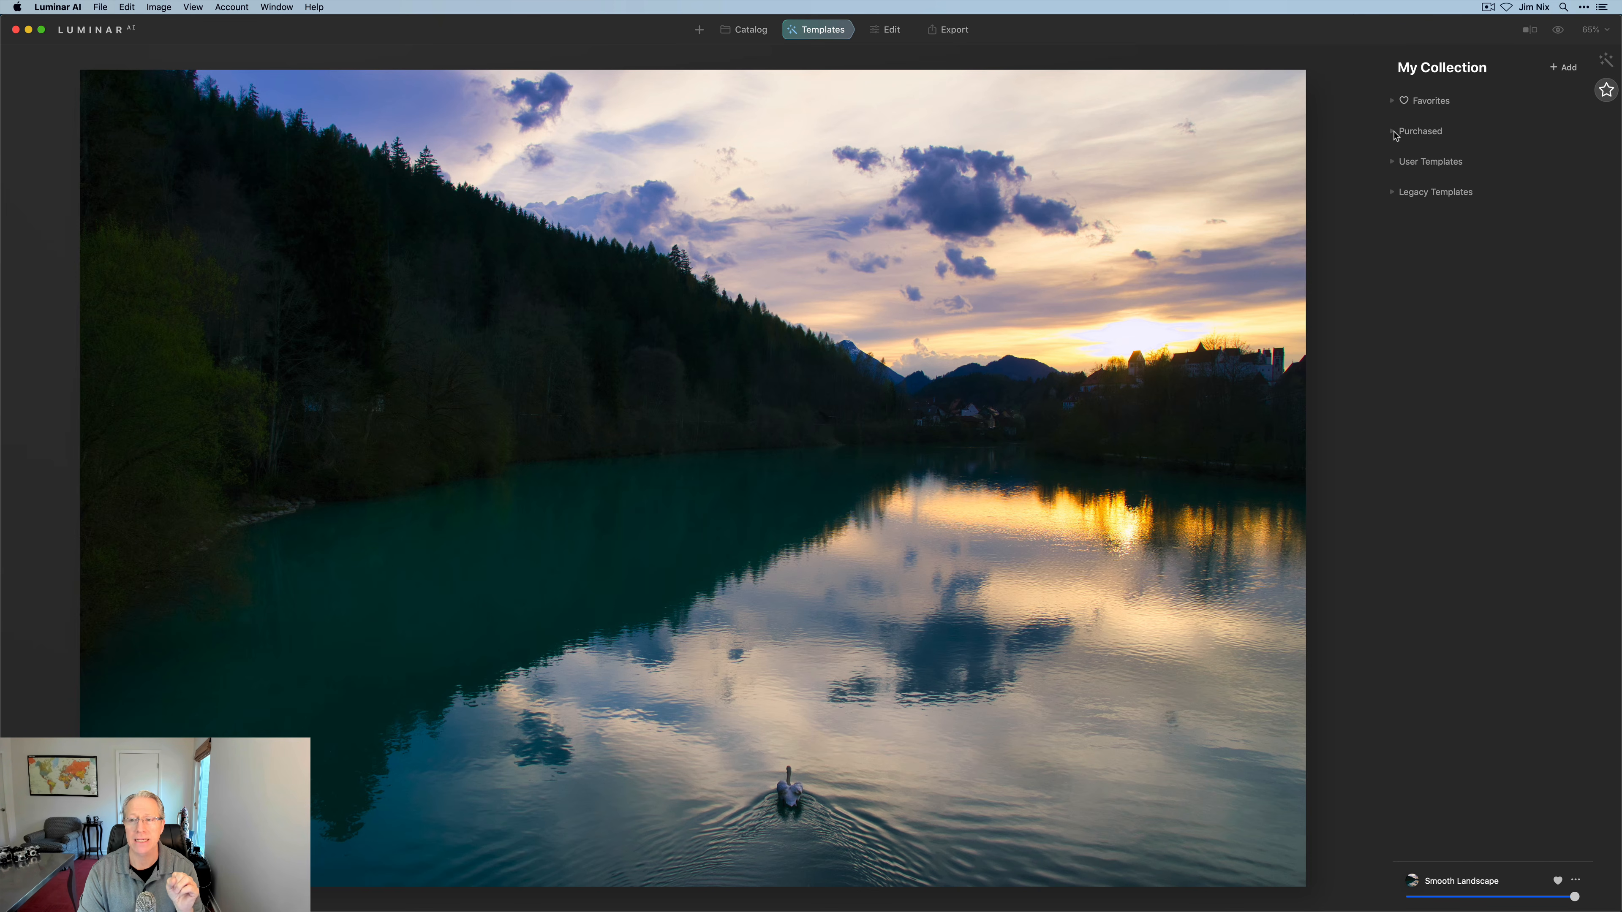
click(1392, 162)
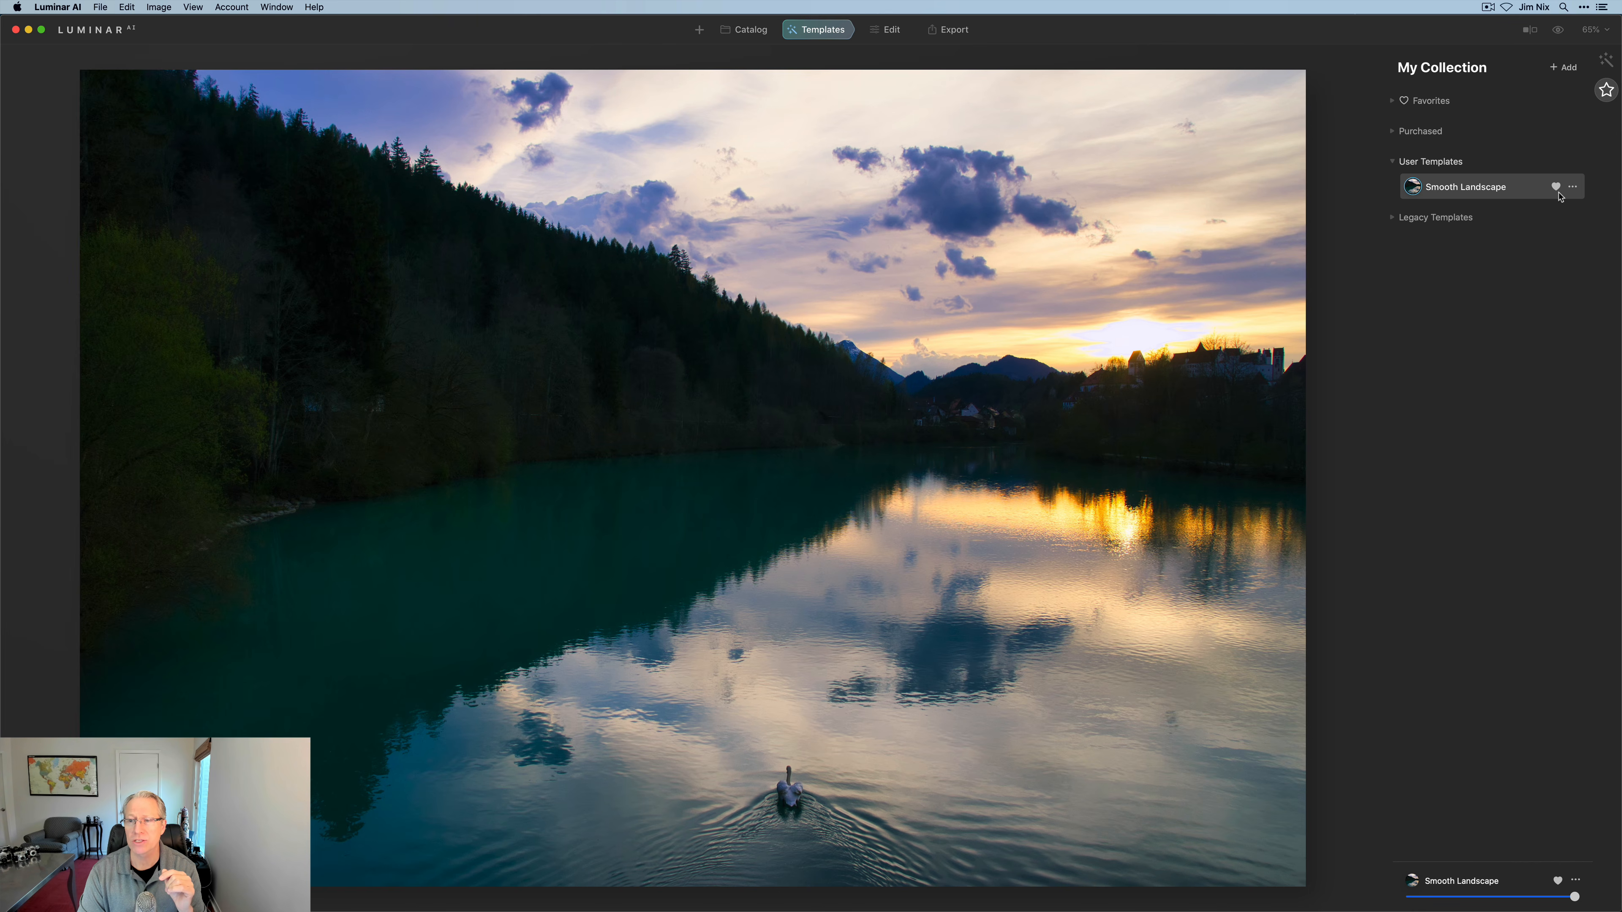
click(1573, 187)
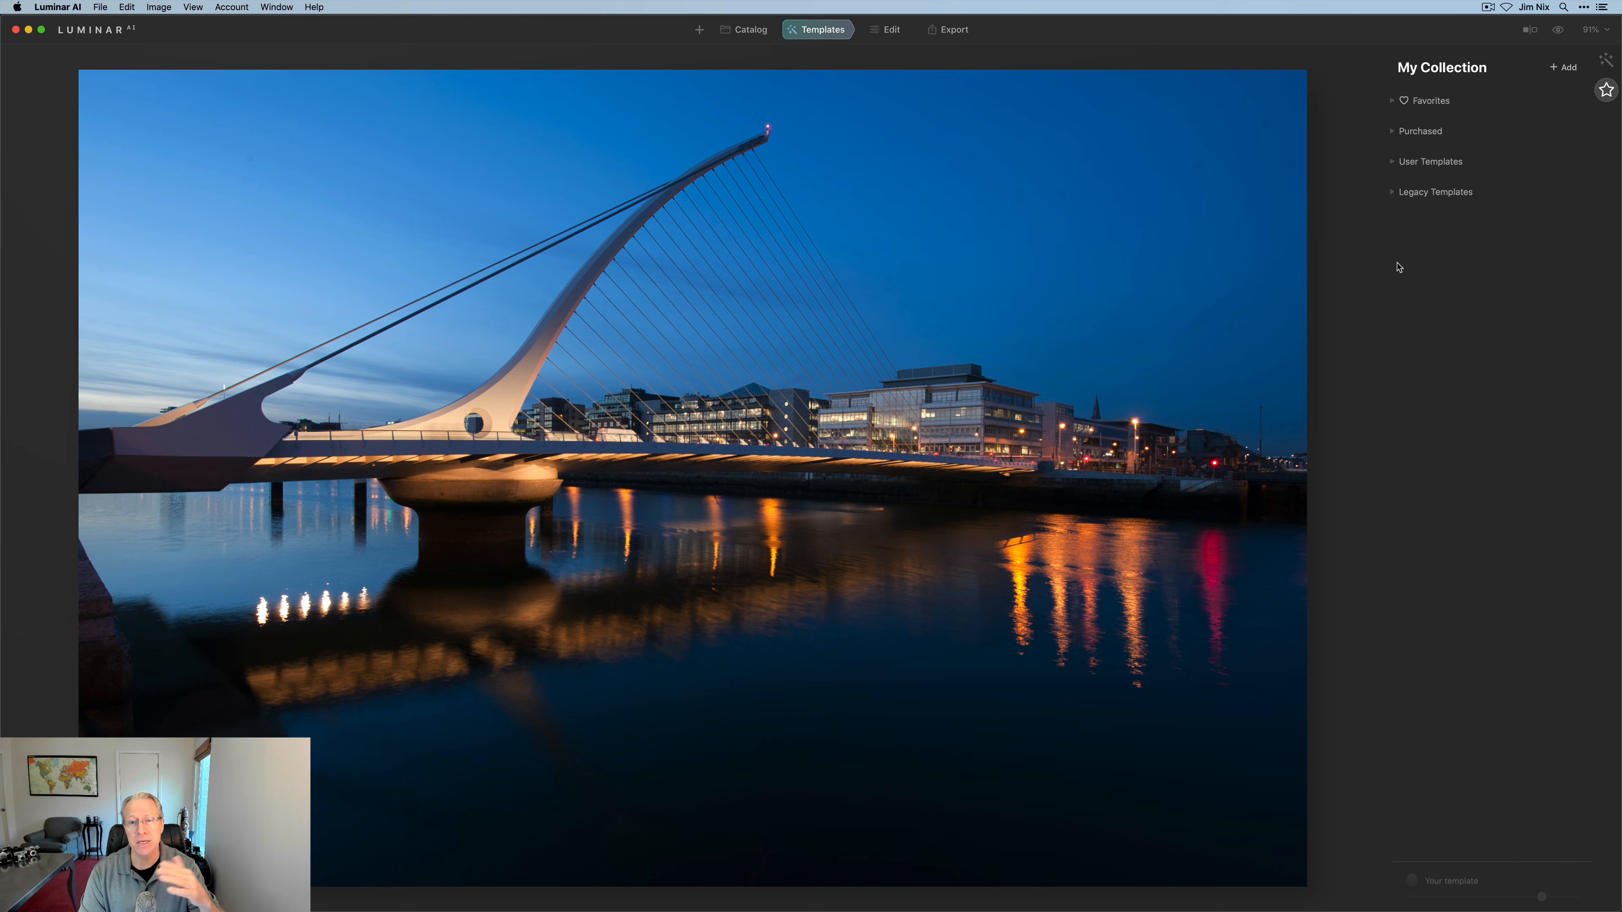
Expand Legacy Templates in My Collection and browse the list of templates for the bridge photo
click(1396, 193)
scroll(1458, 305, down, 5)
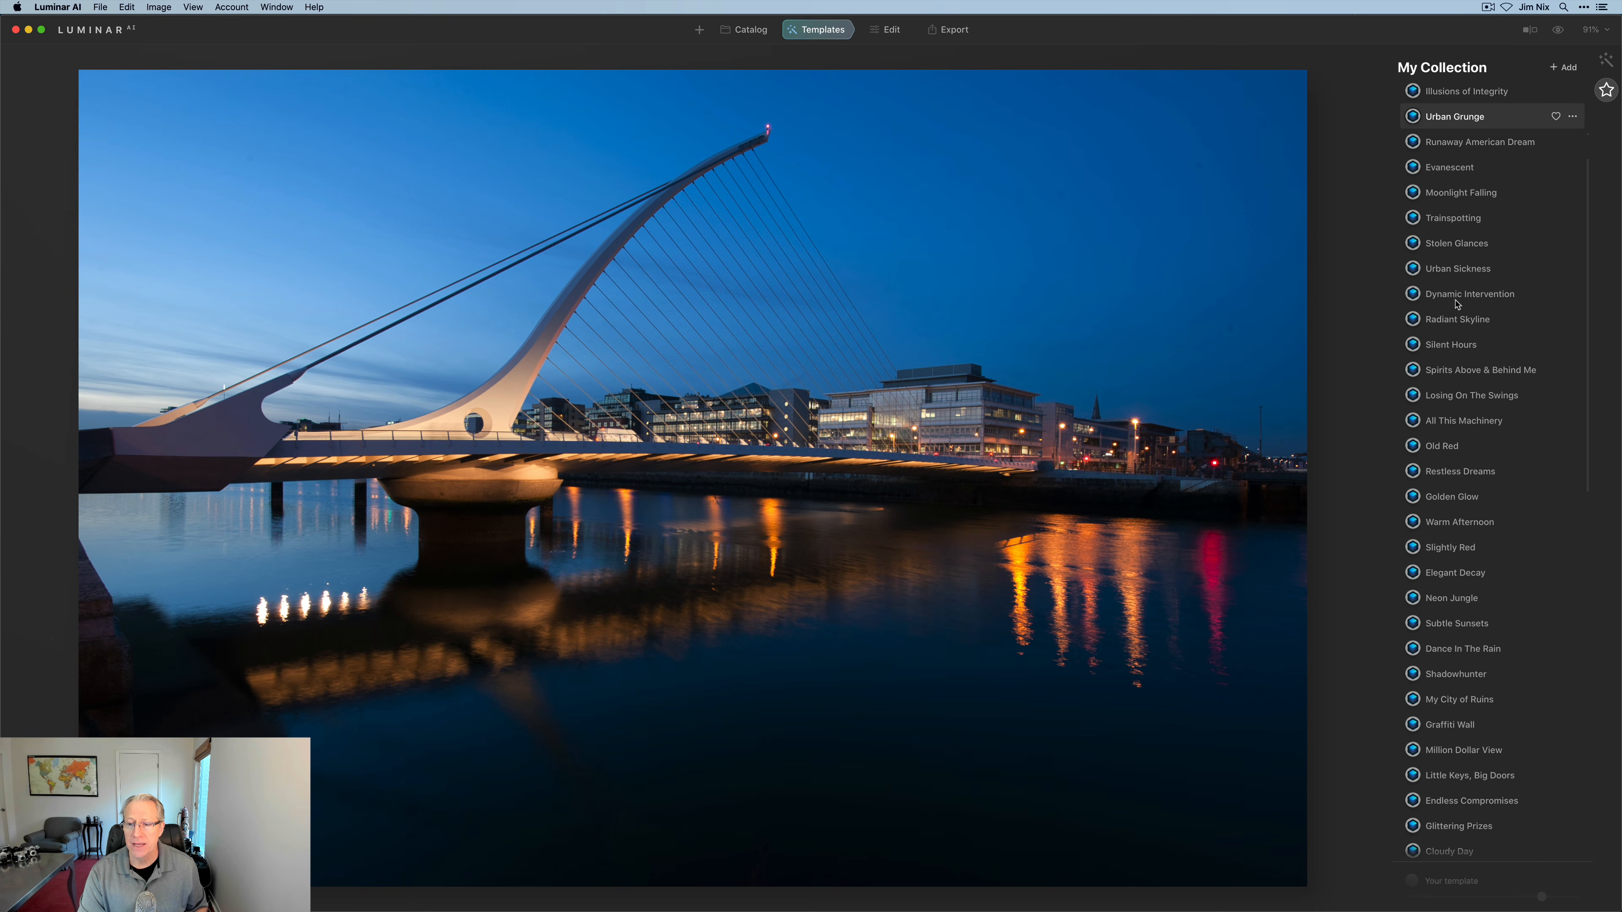
scroll(1458, 305, down, 10)
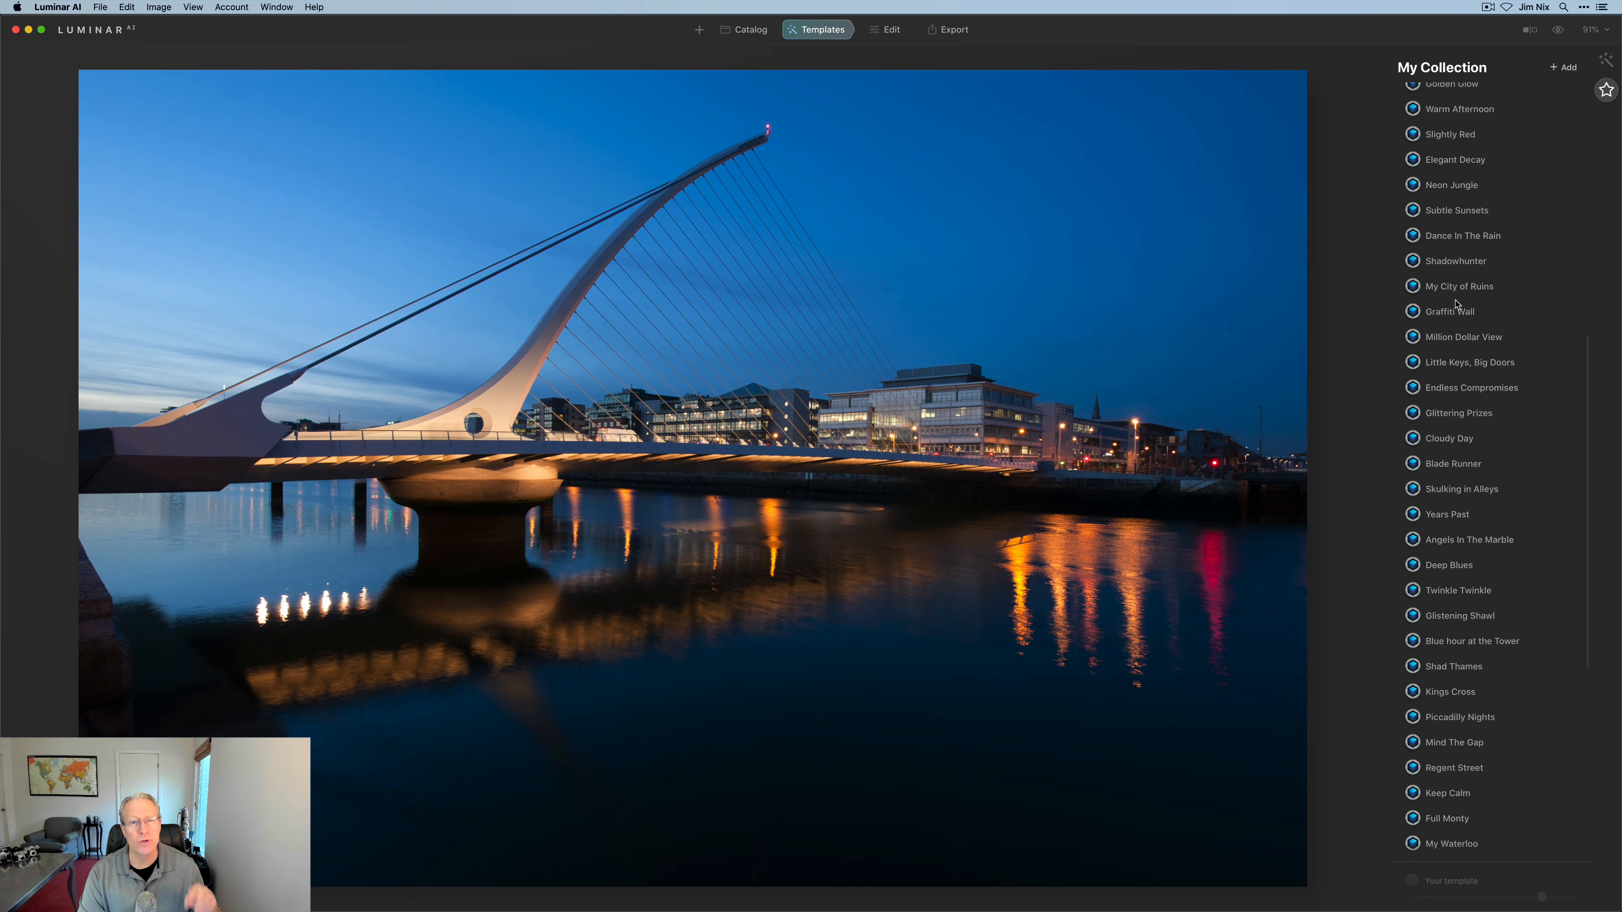
scroll(1457, 305, down, 8)
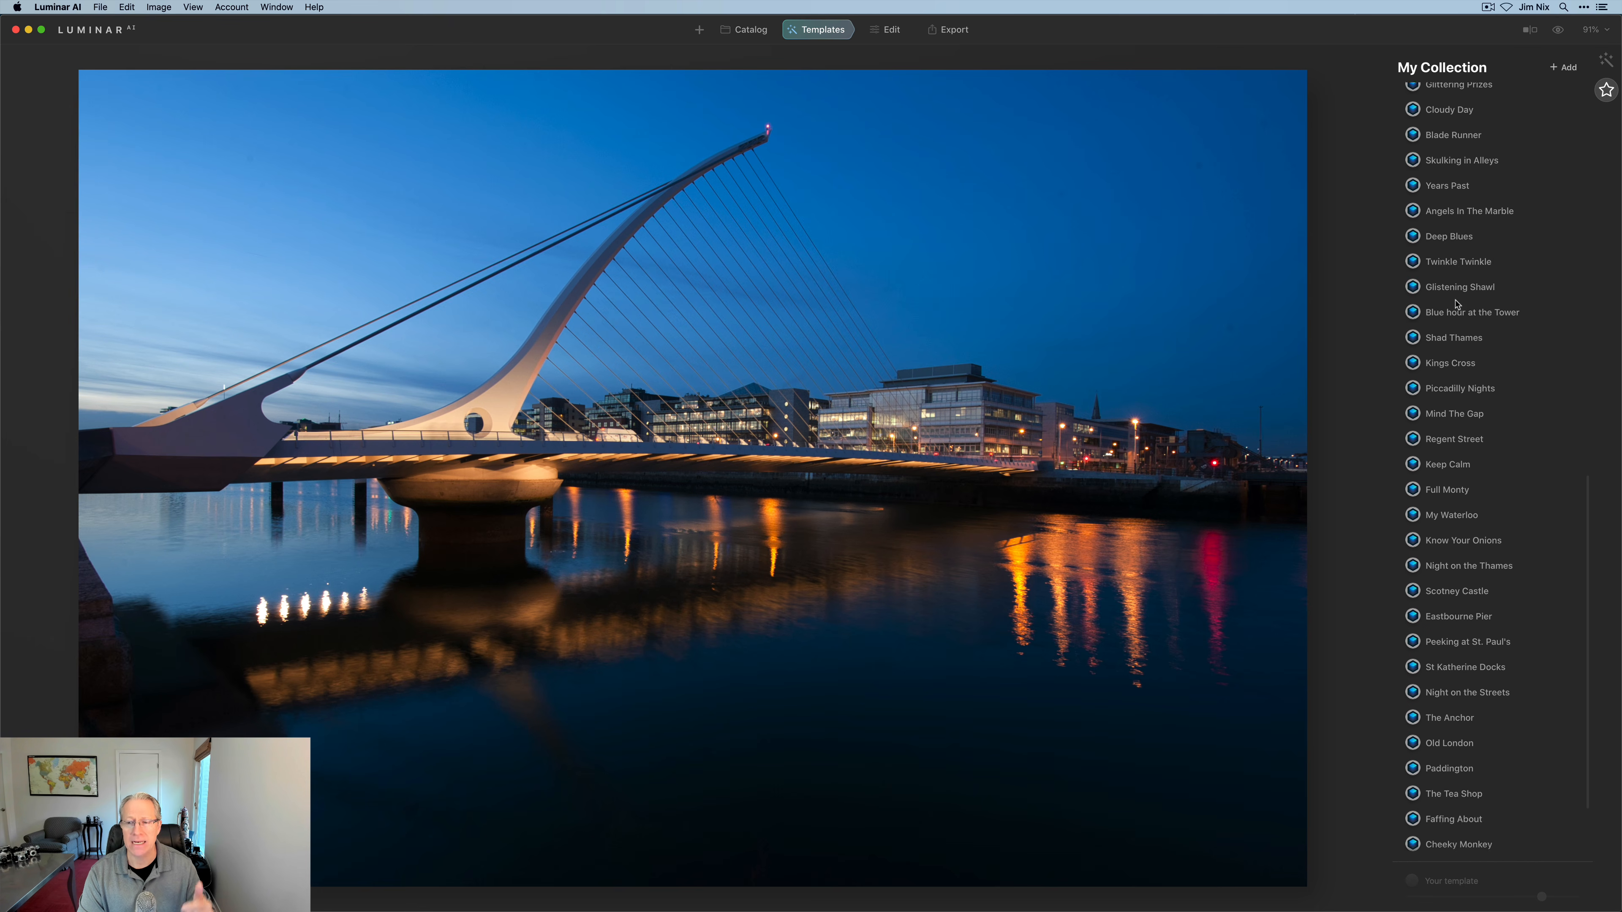
scroll(1458, 305, down, 3)
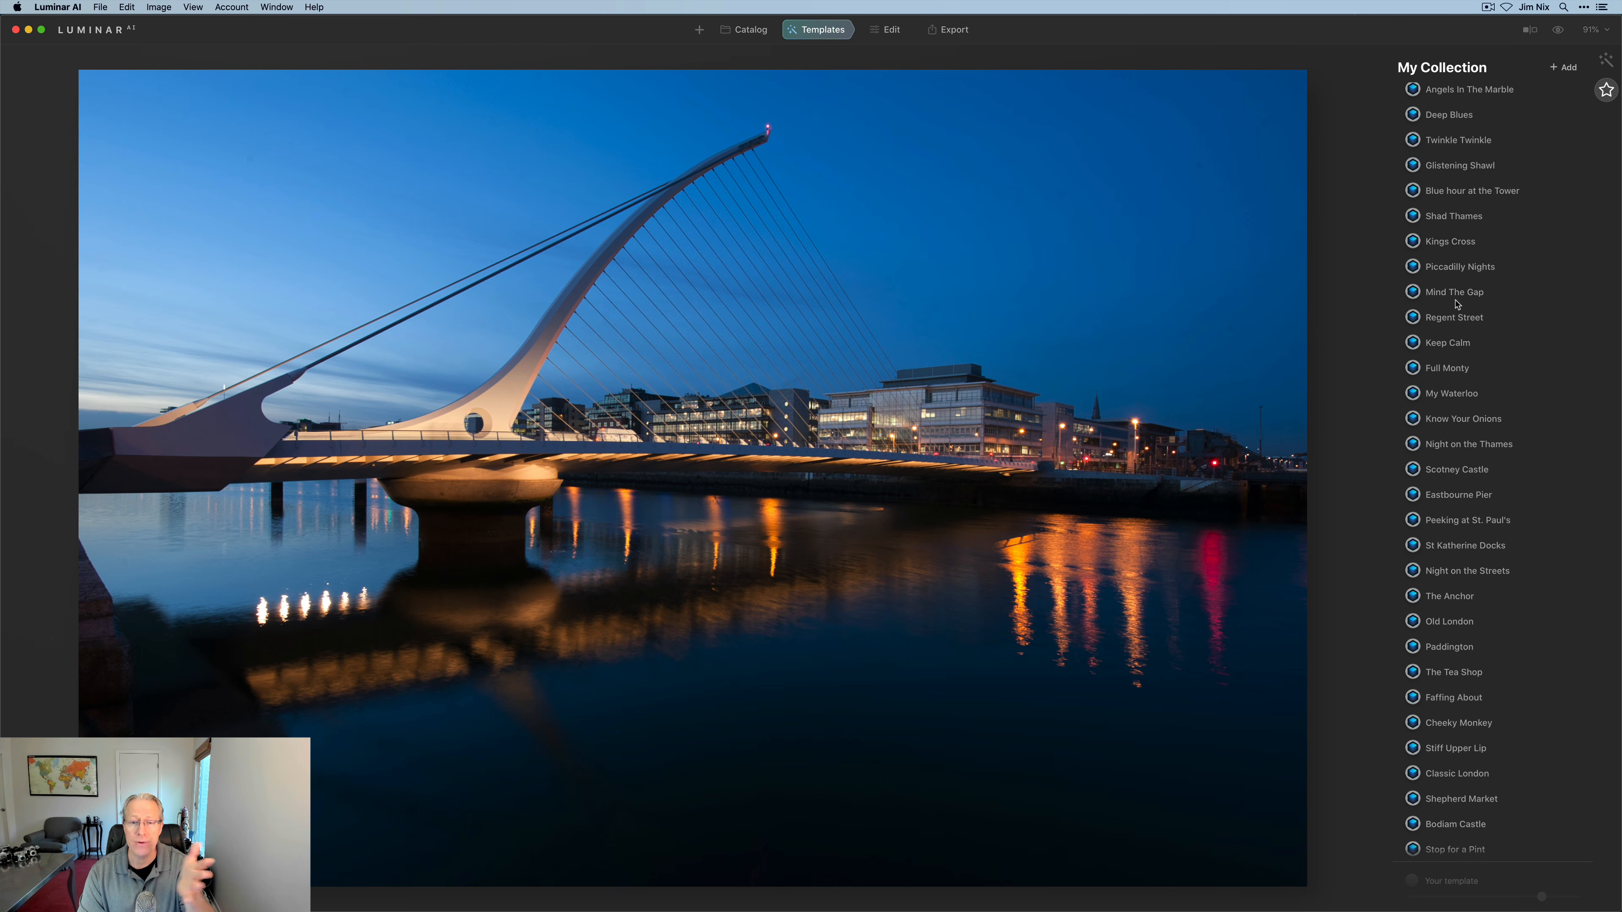
scroll(1457, 304, up, 1)
scroll(1457, 305, down, 1)
scroll(1457, 305, up, 1)
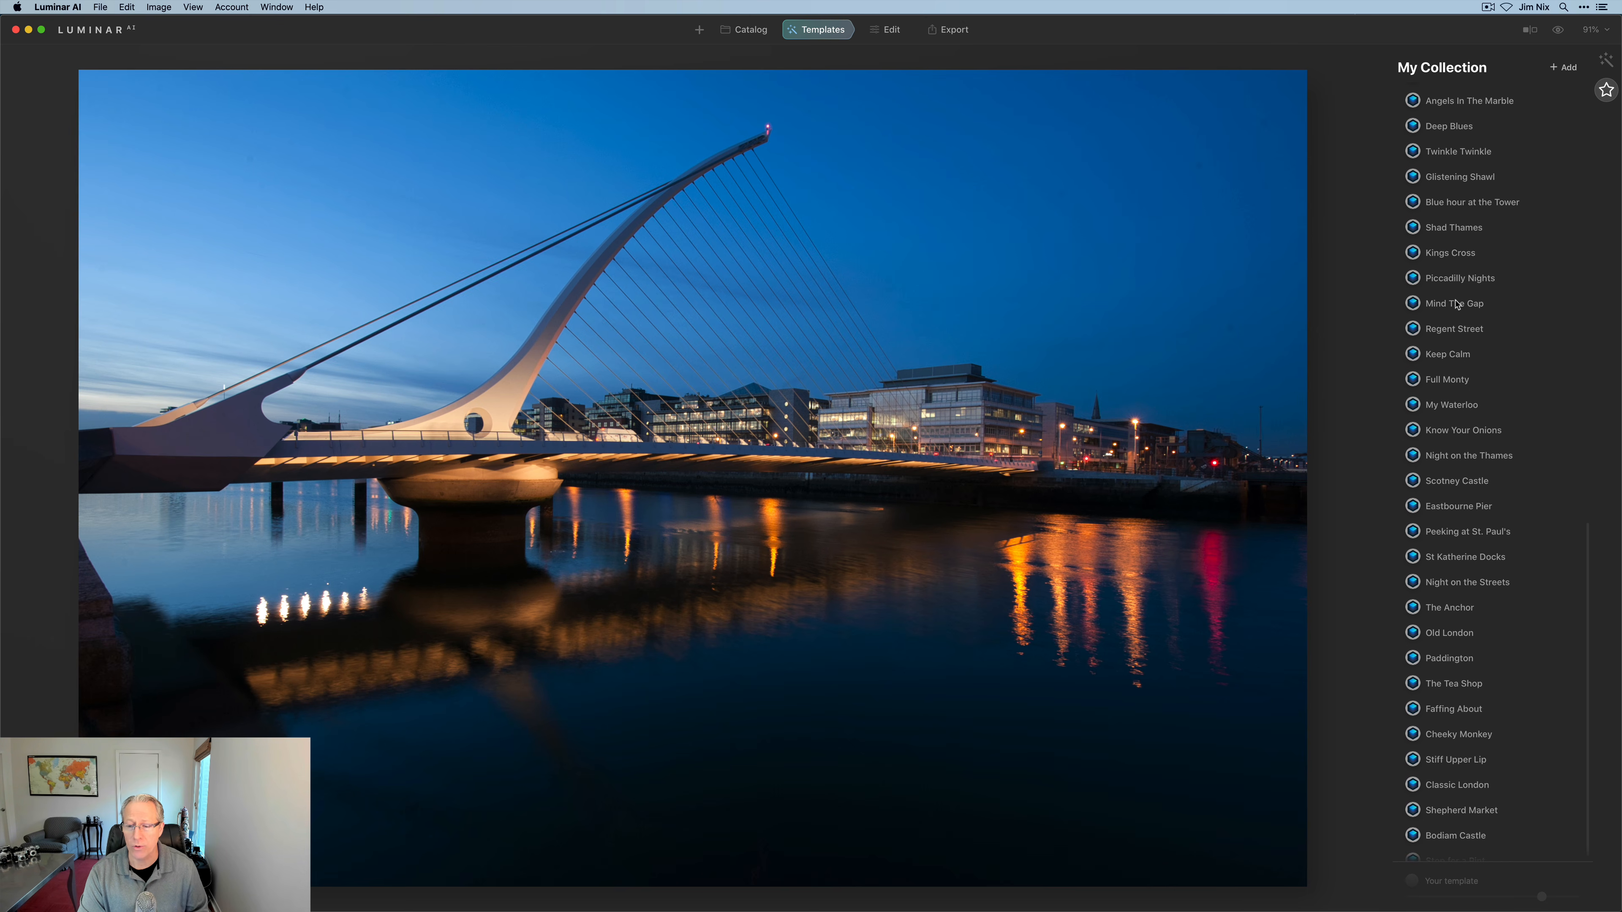
scroll(1458, 305, down, 1)
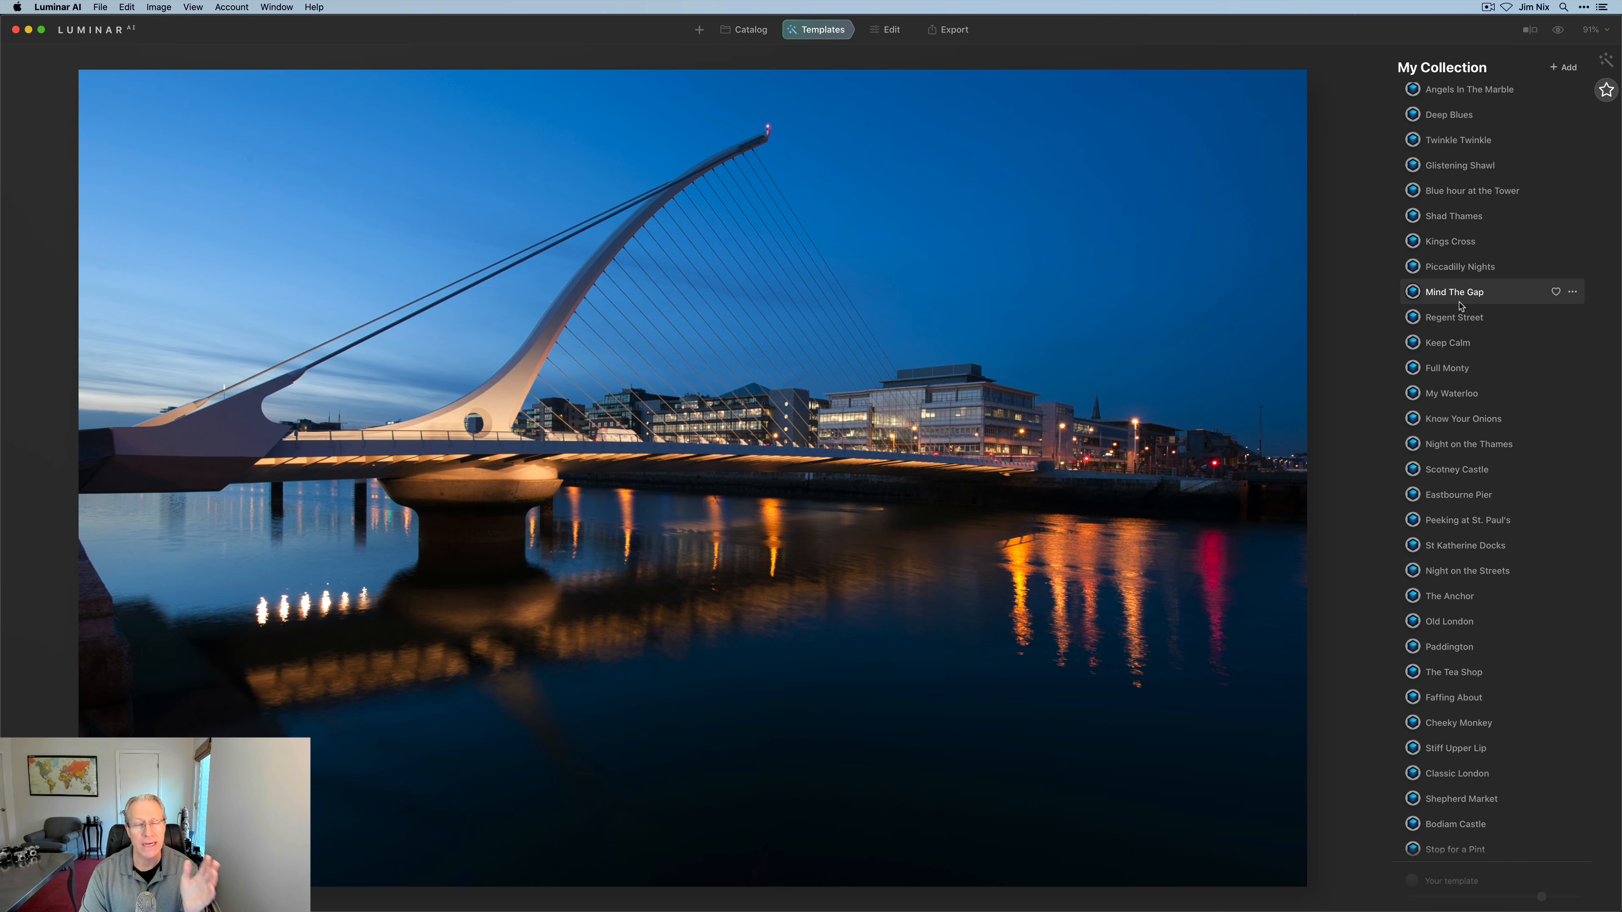
scroll(1459, 306, up, 1)
scroll(1459, 305, up, 12)
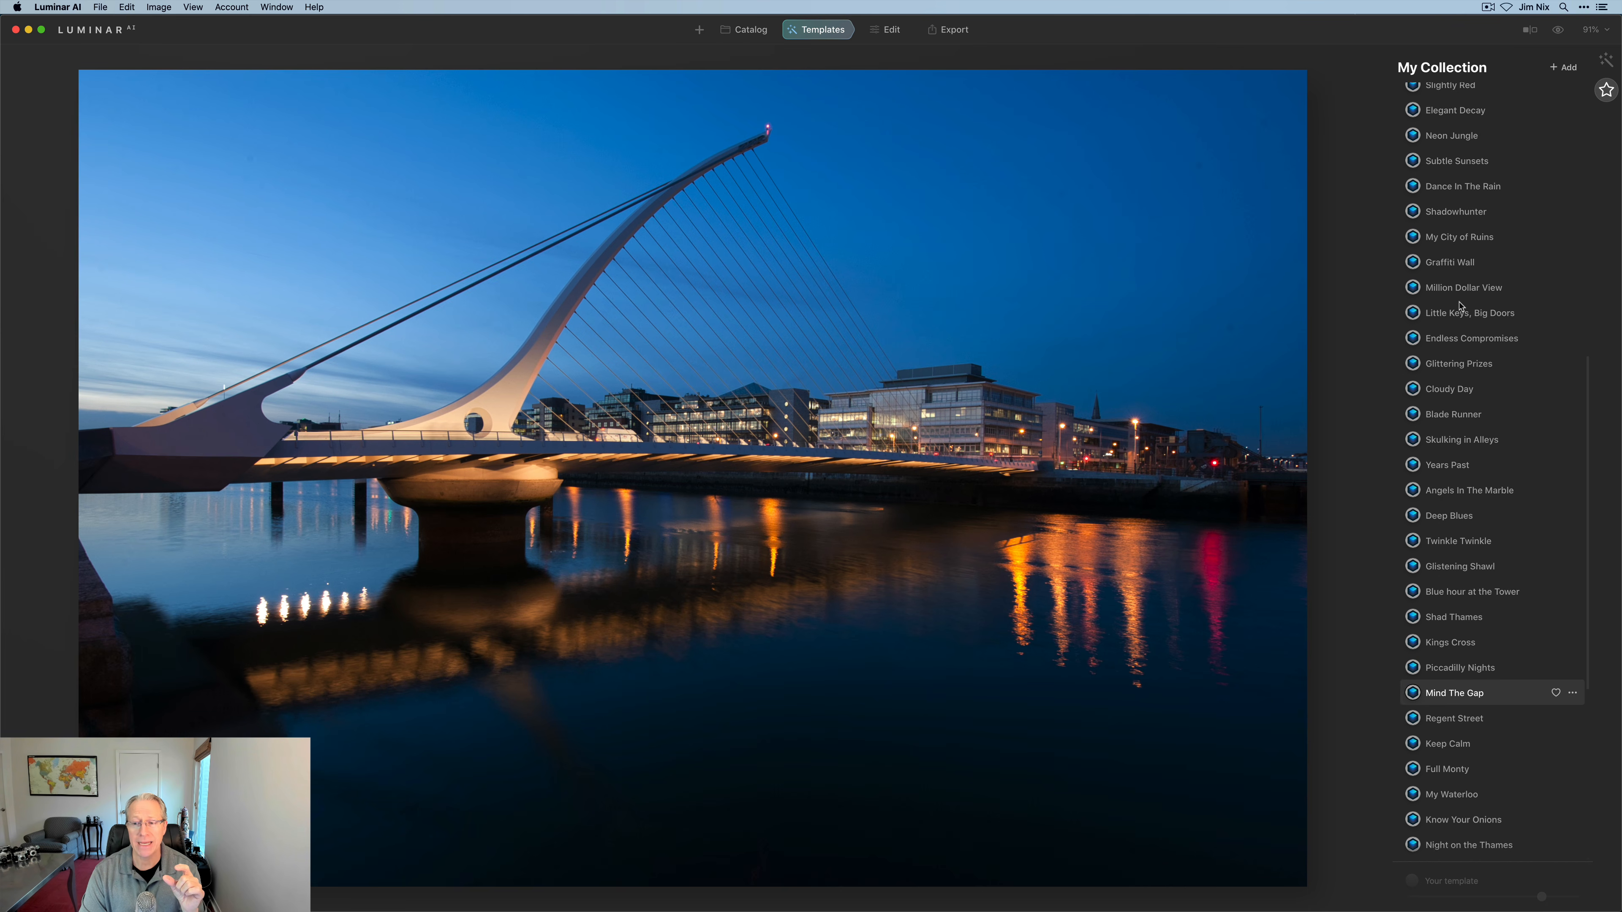
scroll(1459, 305, up, 3)
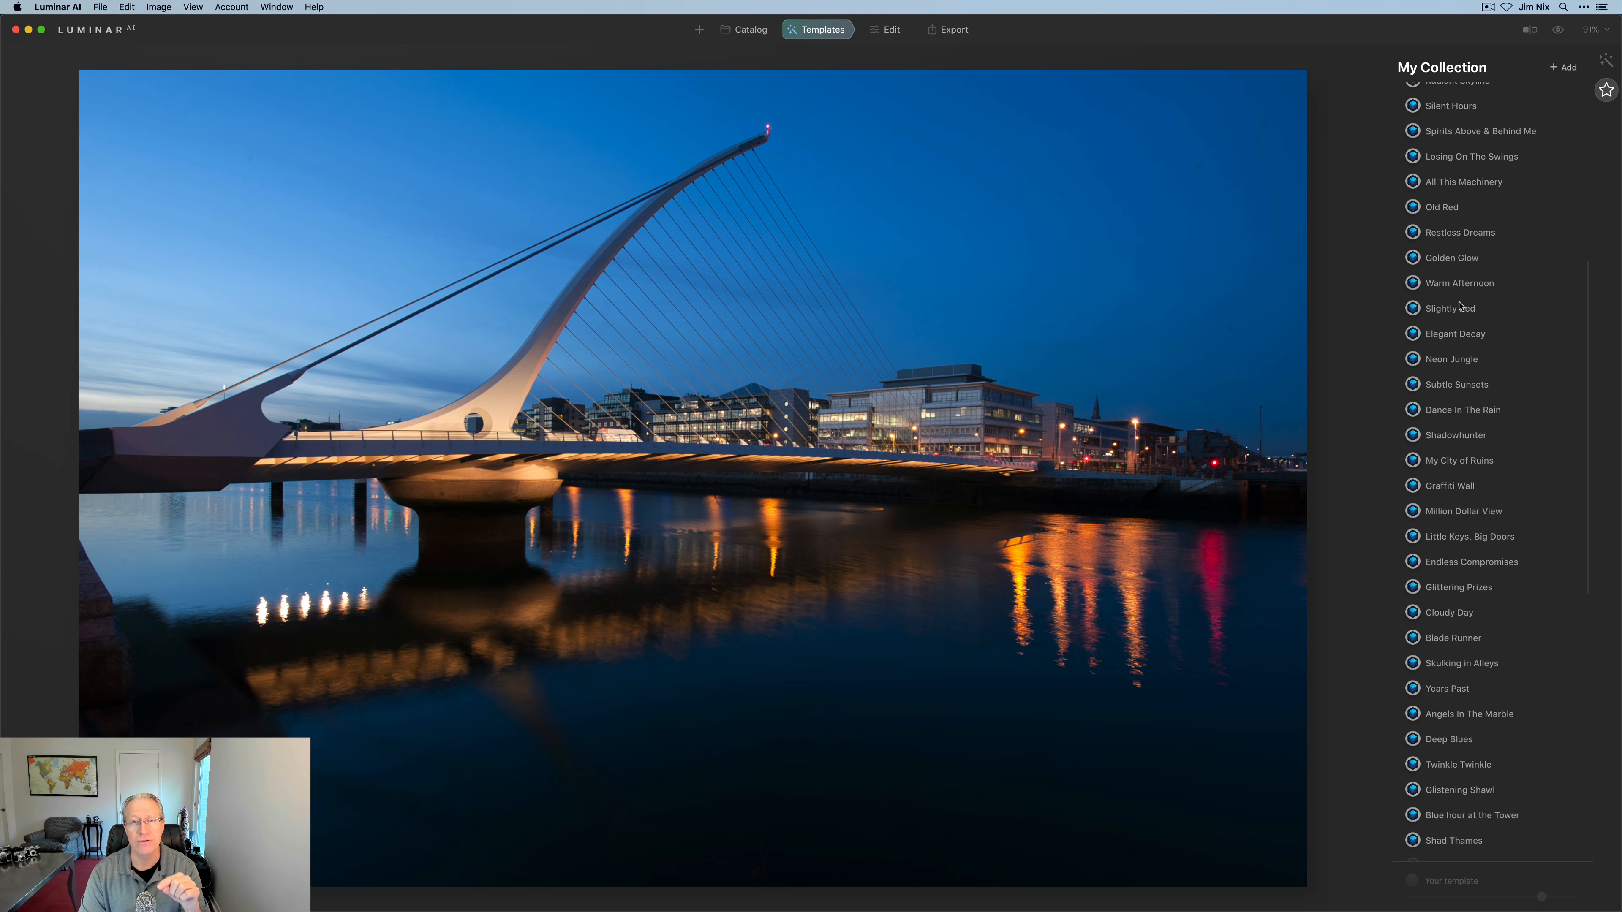
scroll(1460, 305, up, 3)
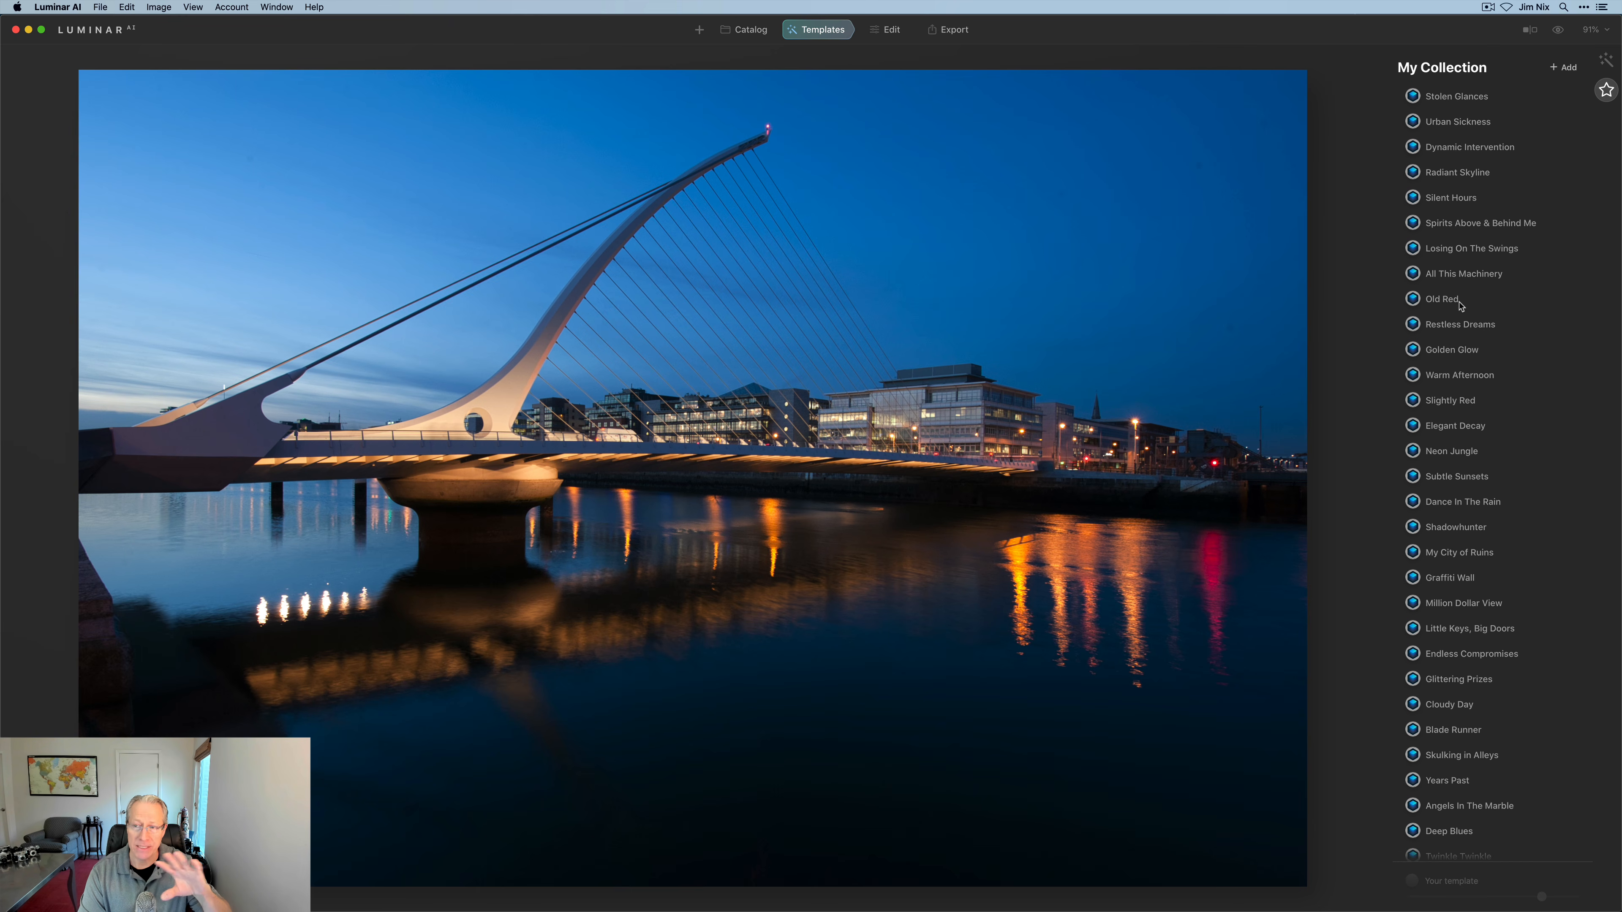
scroll(1461, 305, down, 2)
scroll(1460, 305, up, 4)
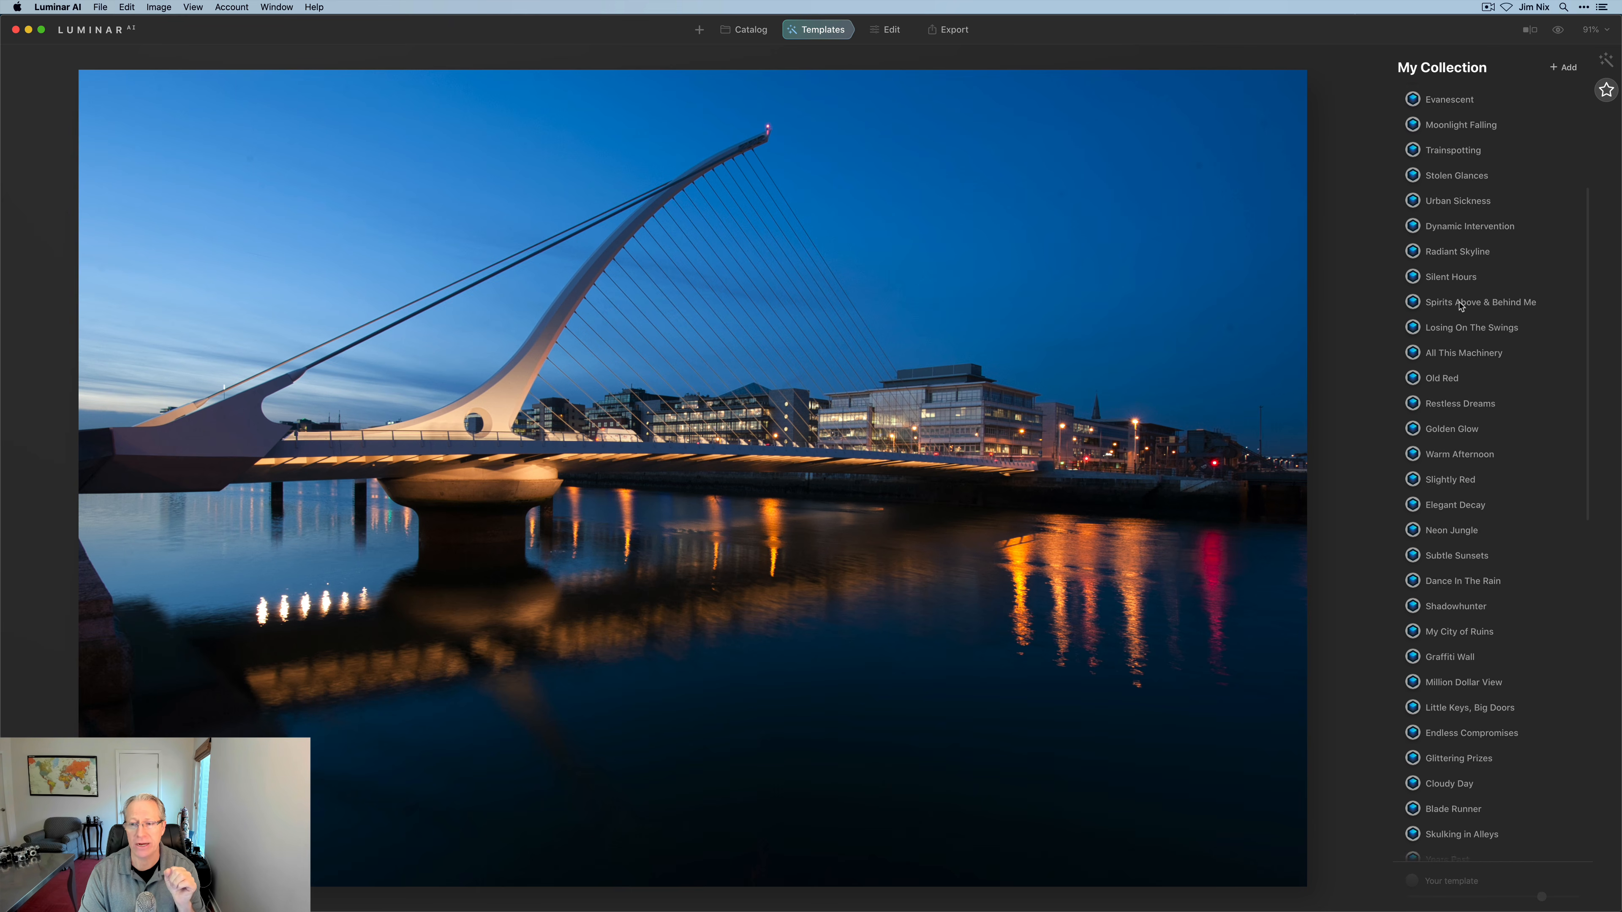
scroll(1460, 306, down, 10)
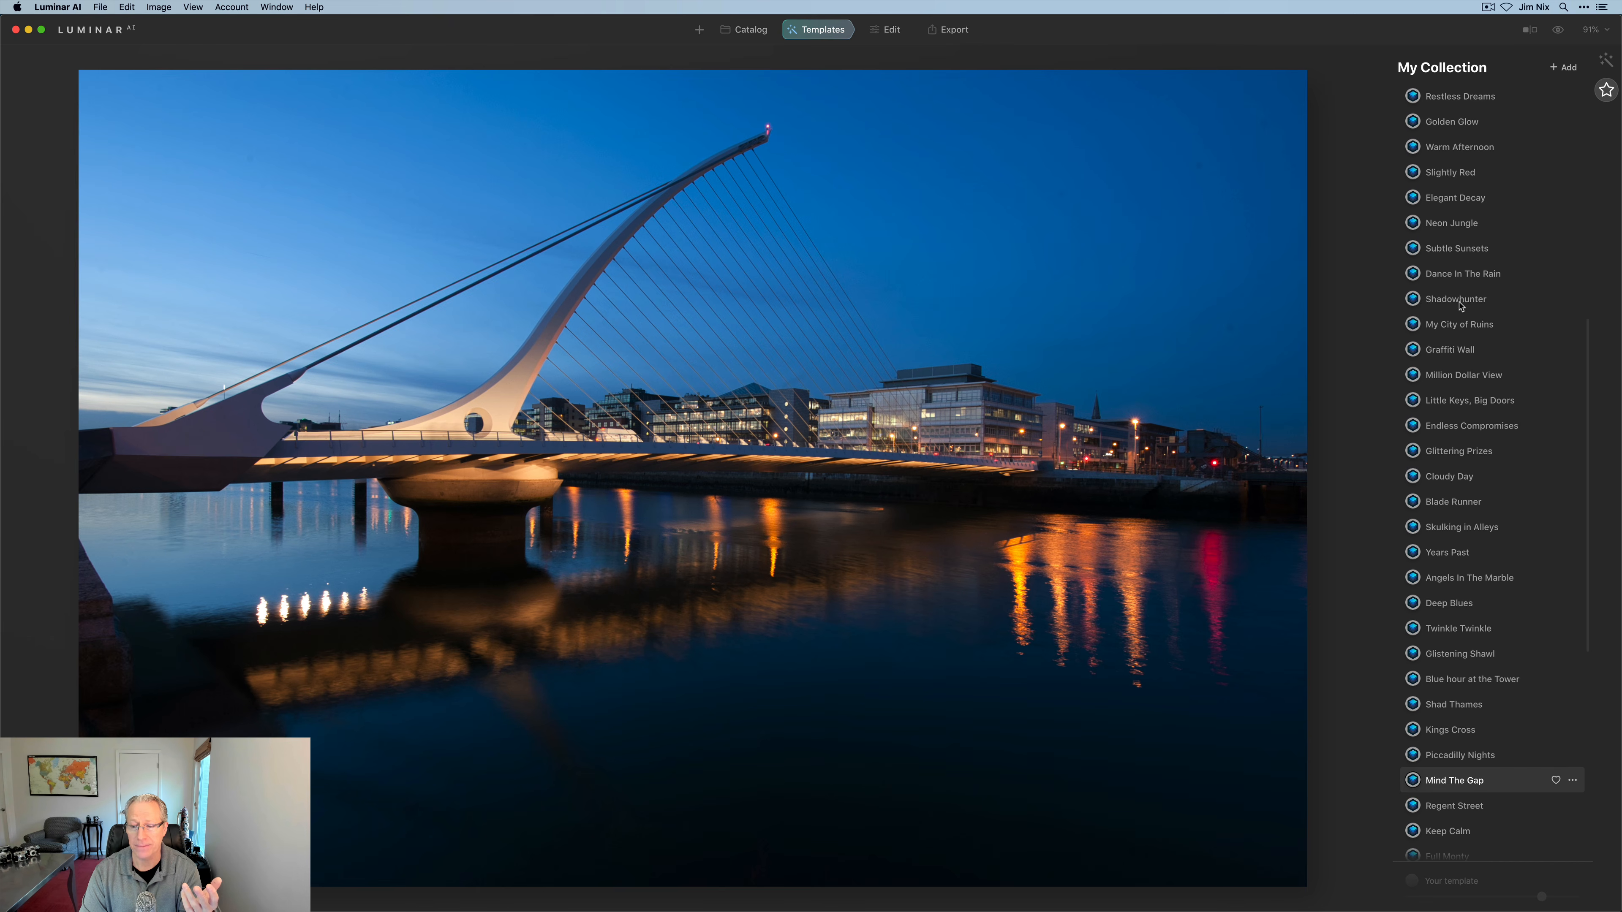
Apply the Illusions of Integrity legacy template to the bridge photo
scroll(1460, 305, up, 15)
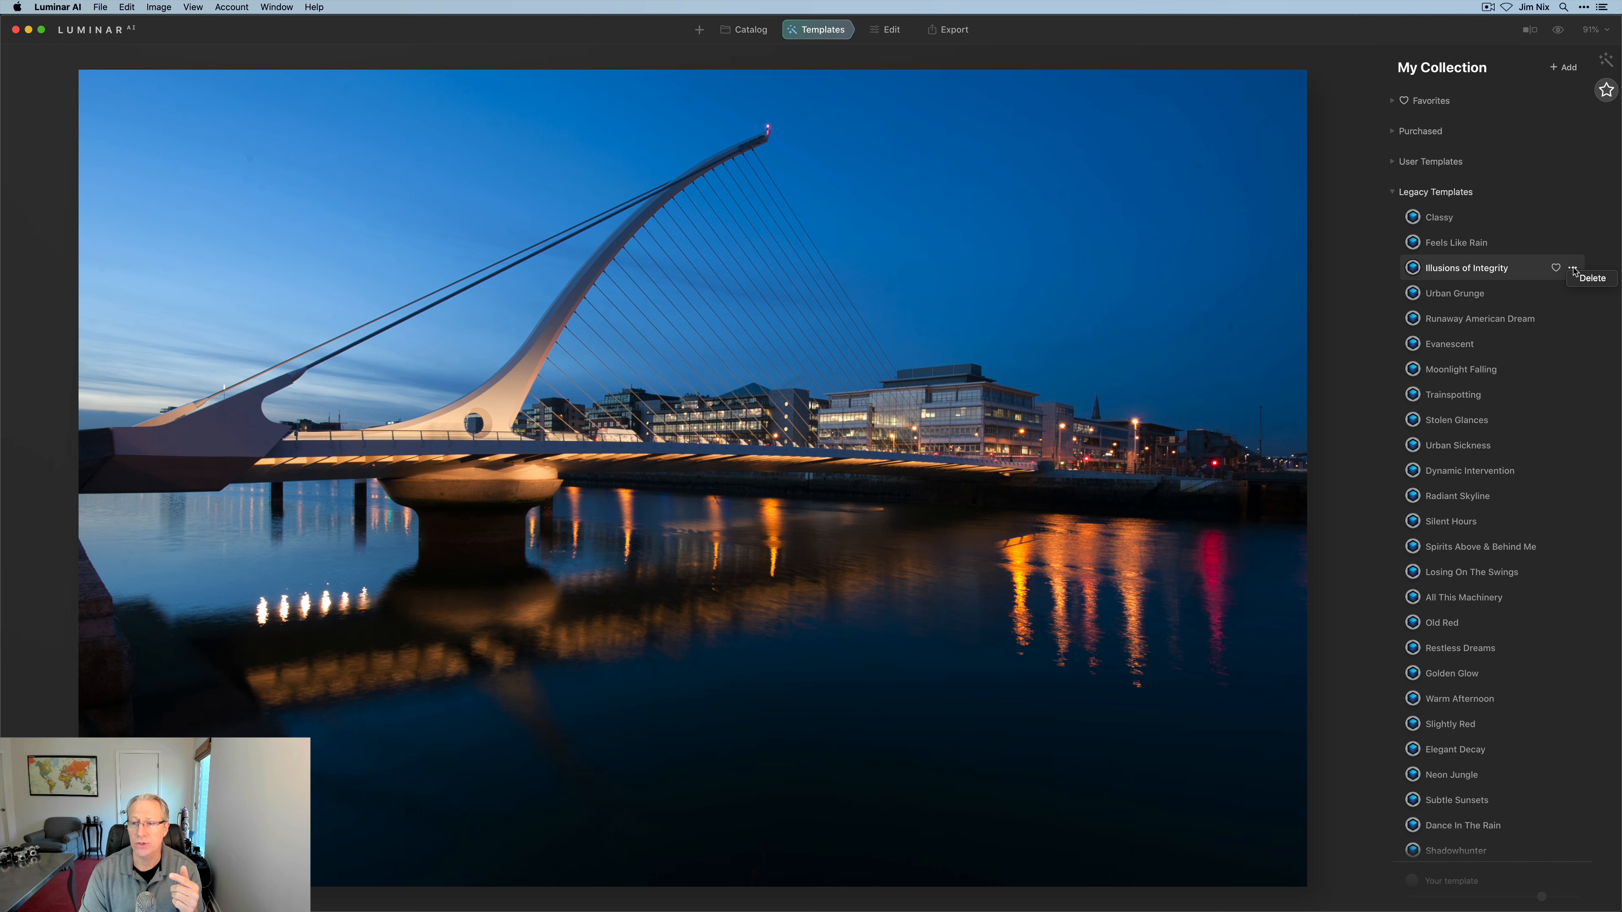
click(1439, 272)
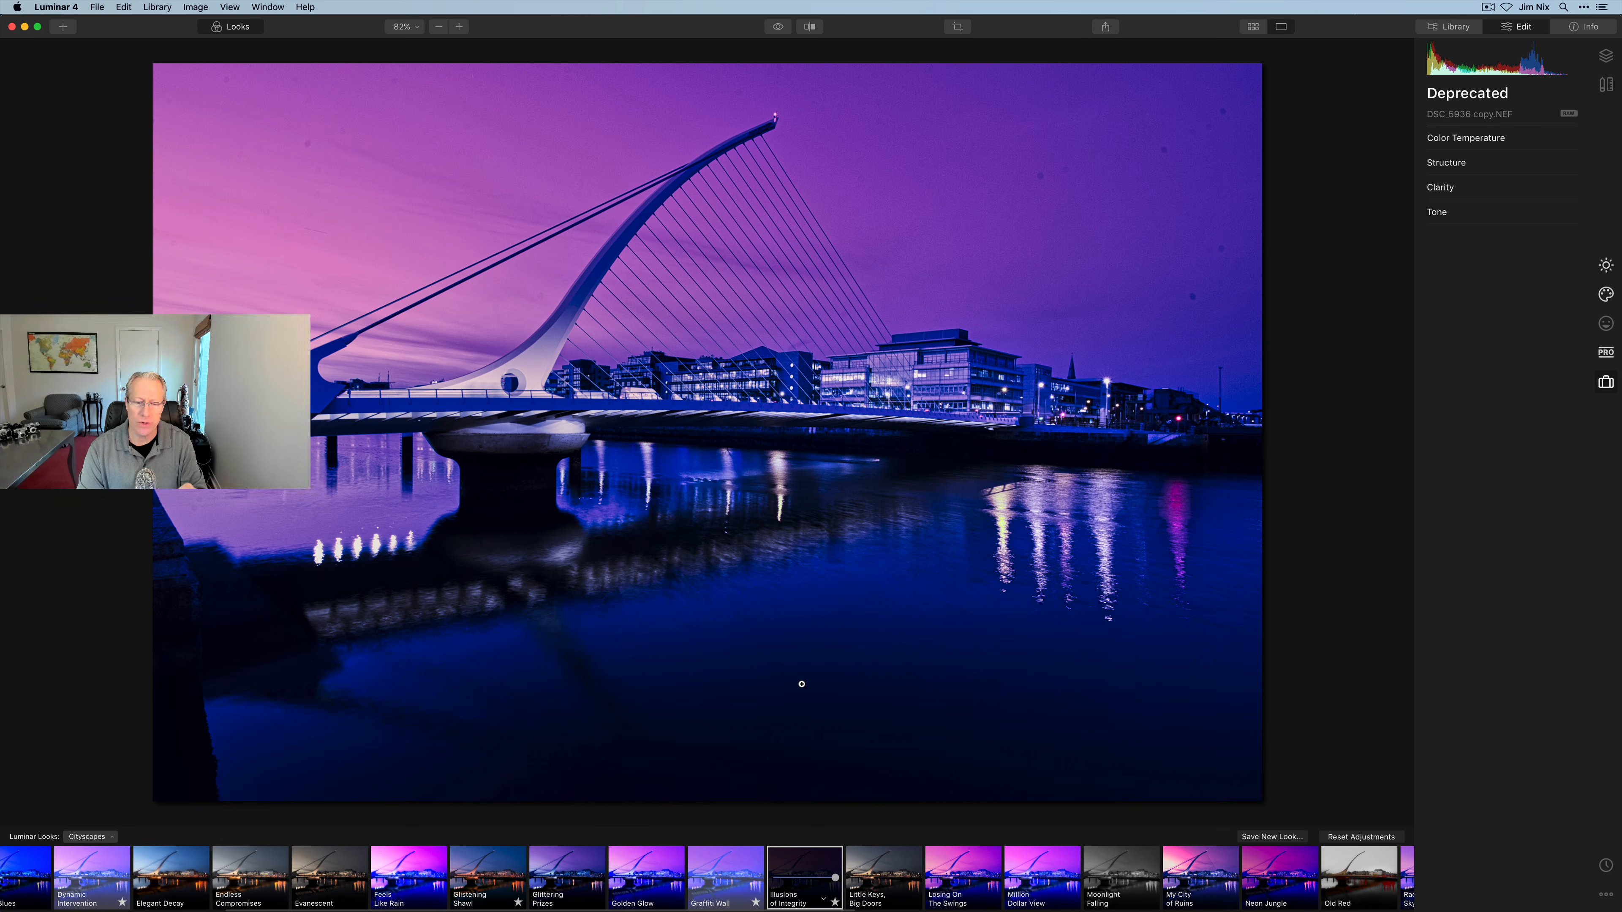
In Luminar 4's Cityscapes collection, examine which Essentials, Creative, Professional and Deprecated tools the Illusions of Integrity look uses
click(90, 838)
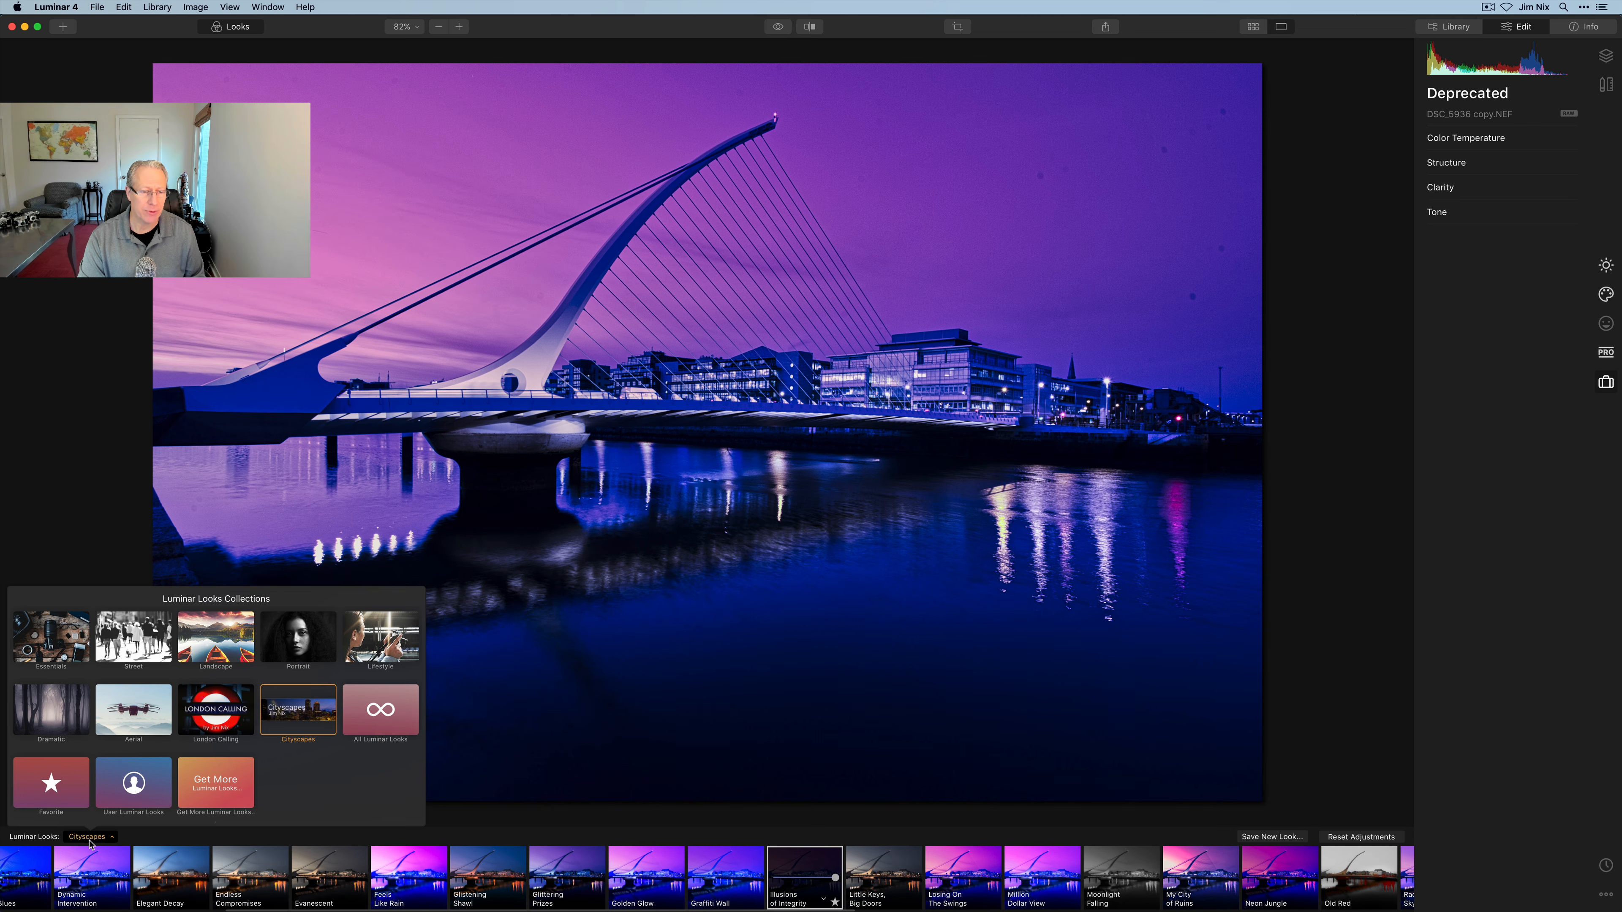
click(295, 715)
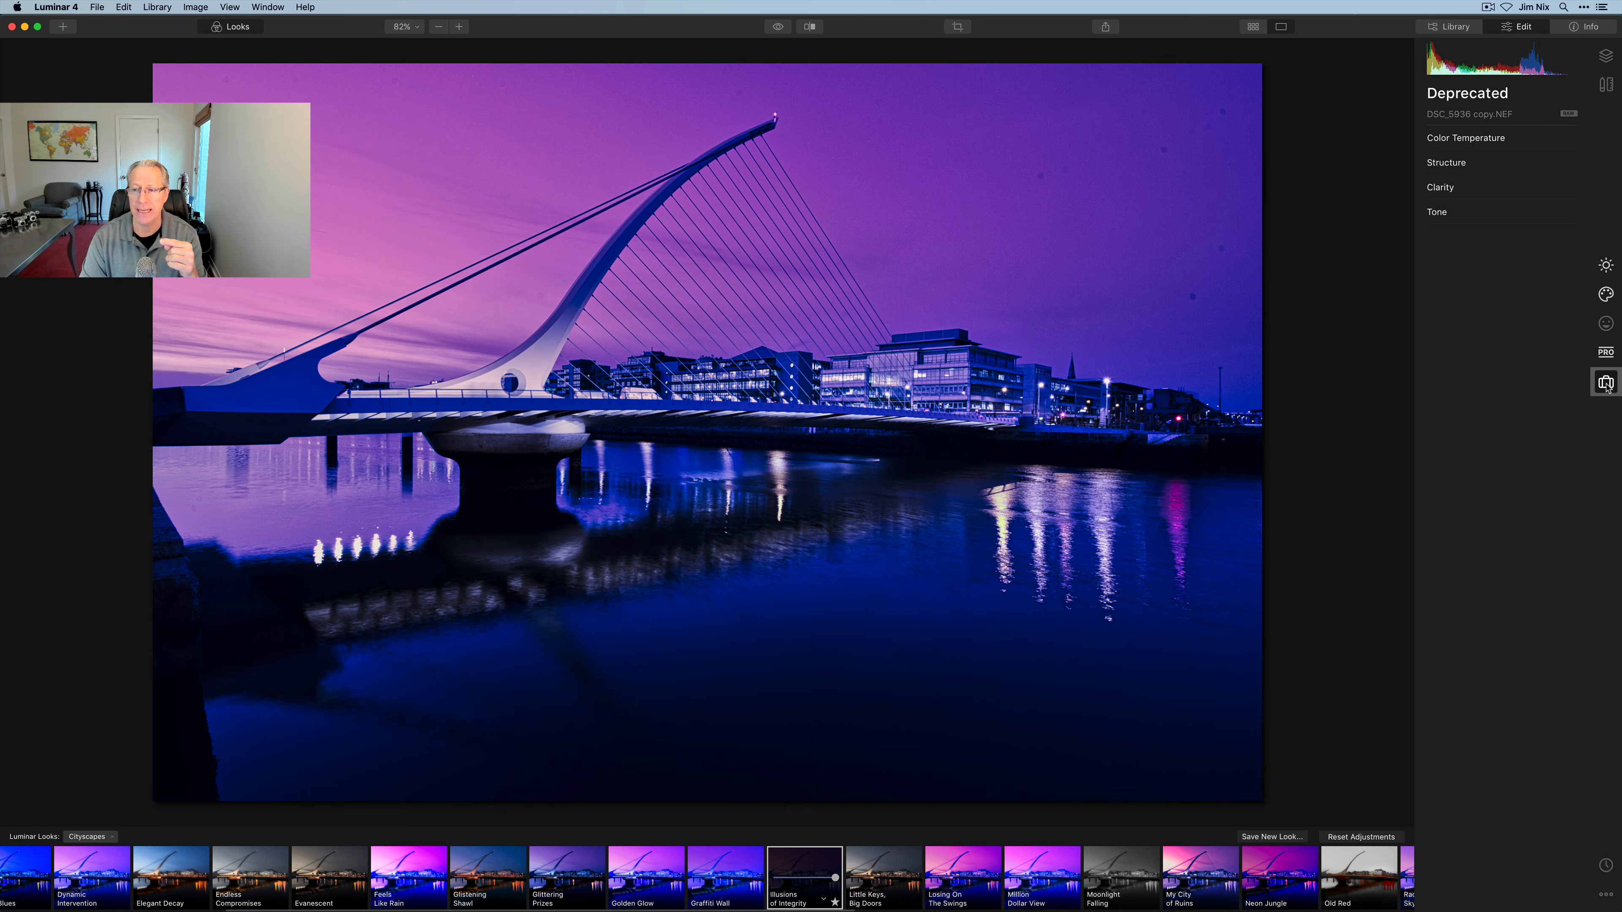
click(1605, 266)
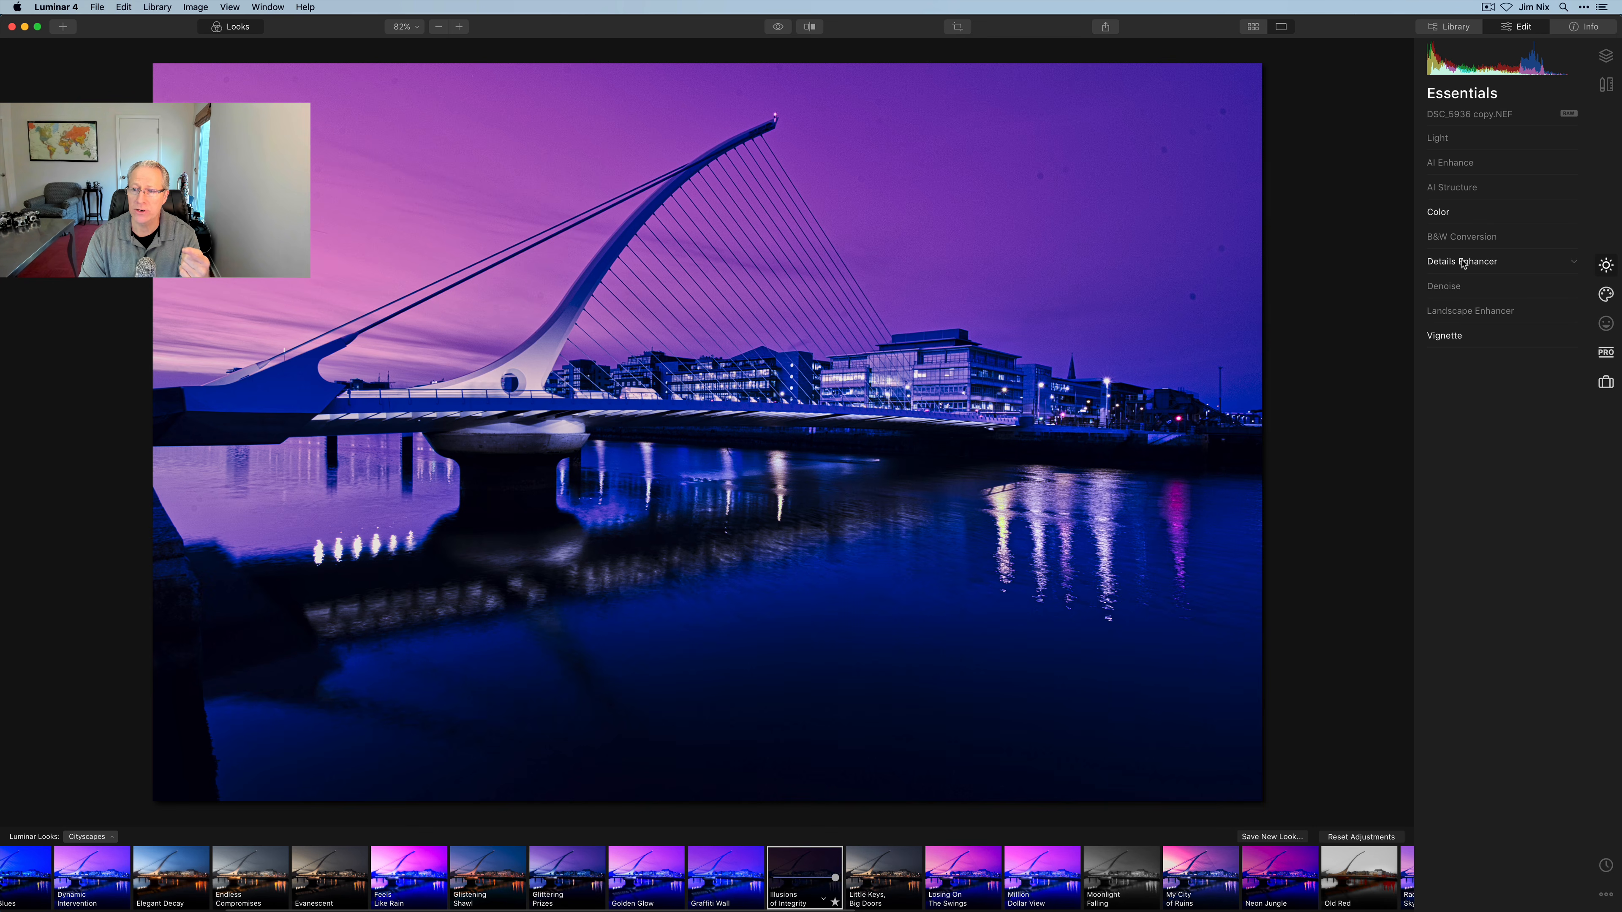
click(1605, 295)
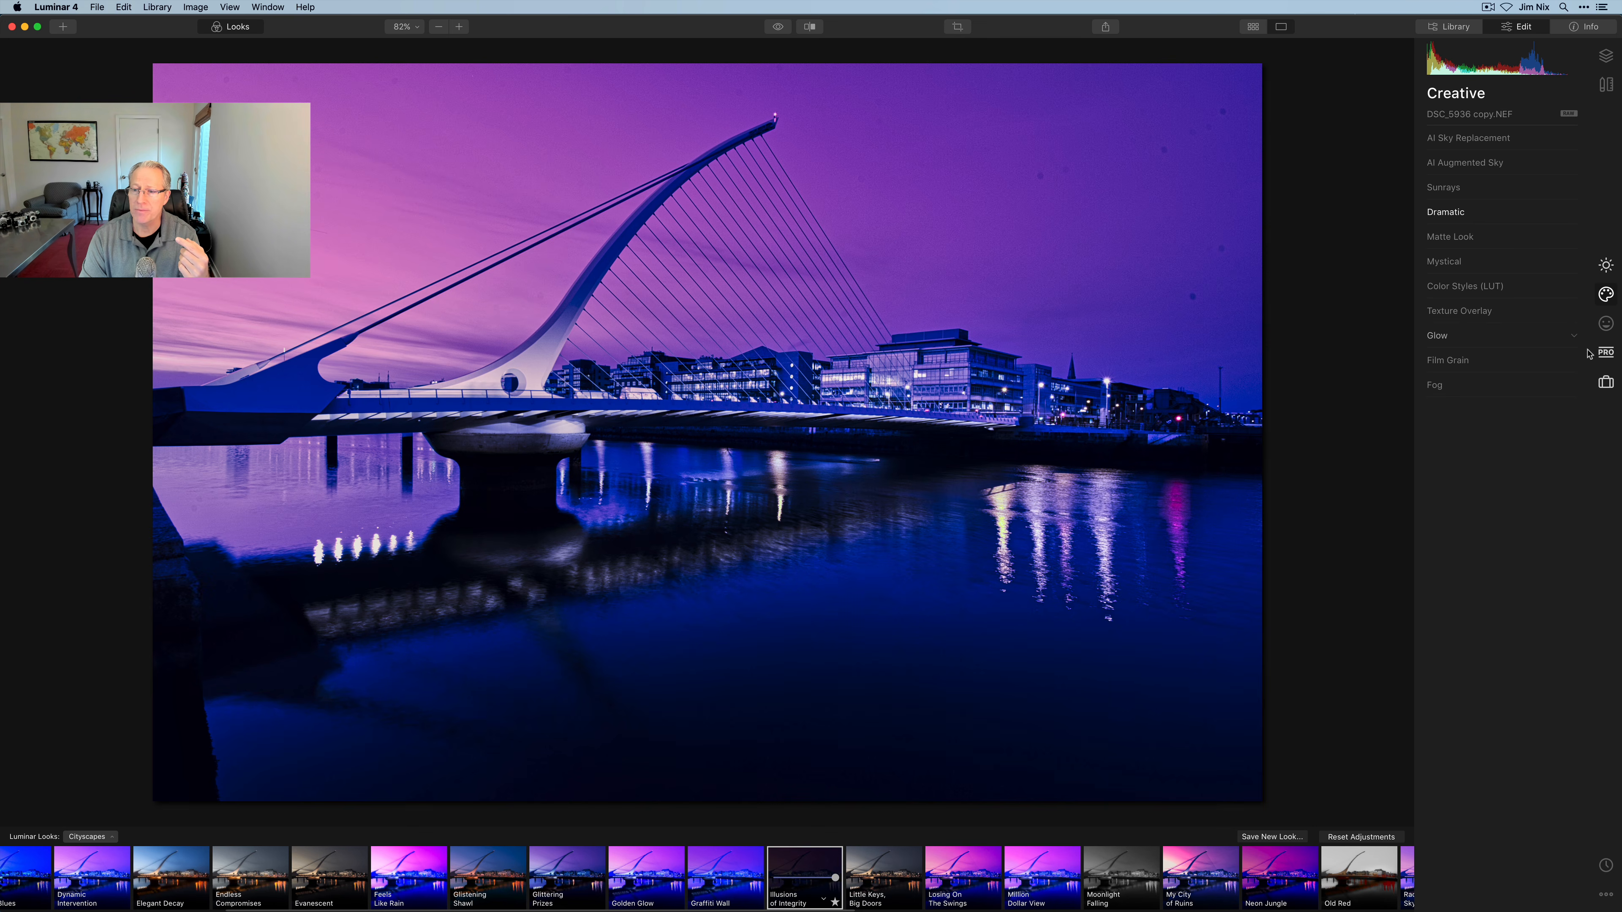
click(1605, 353)
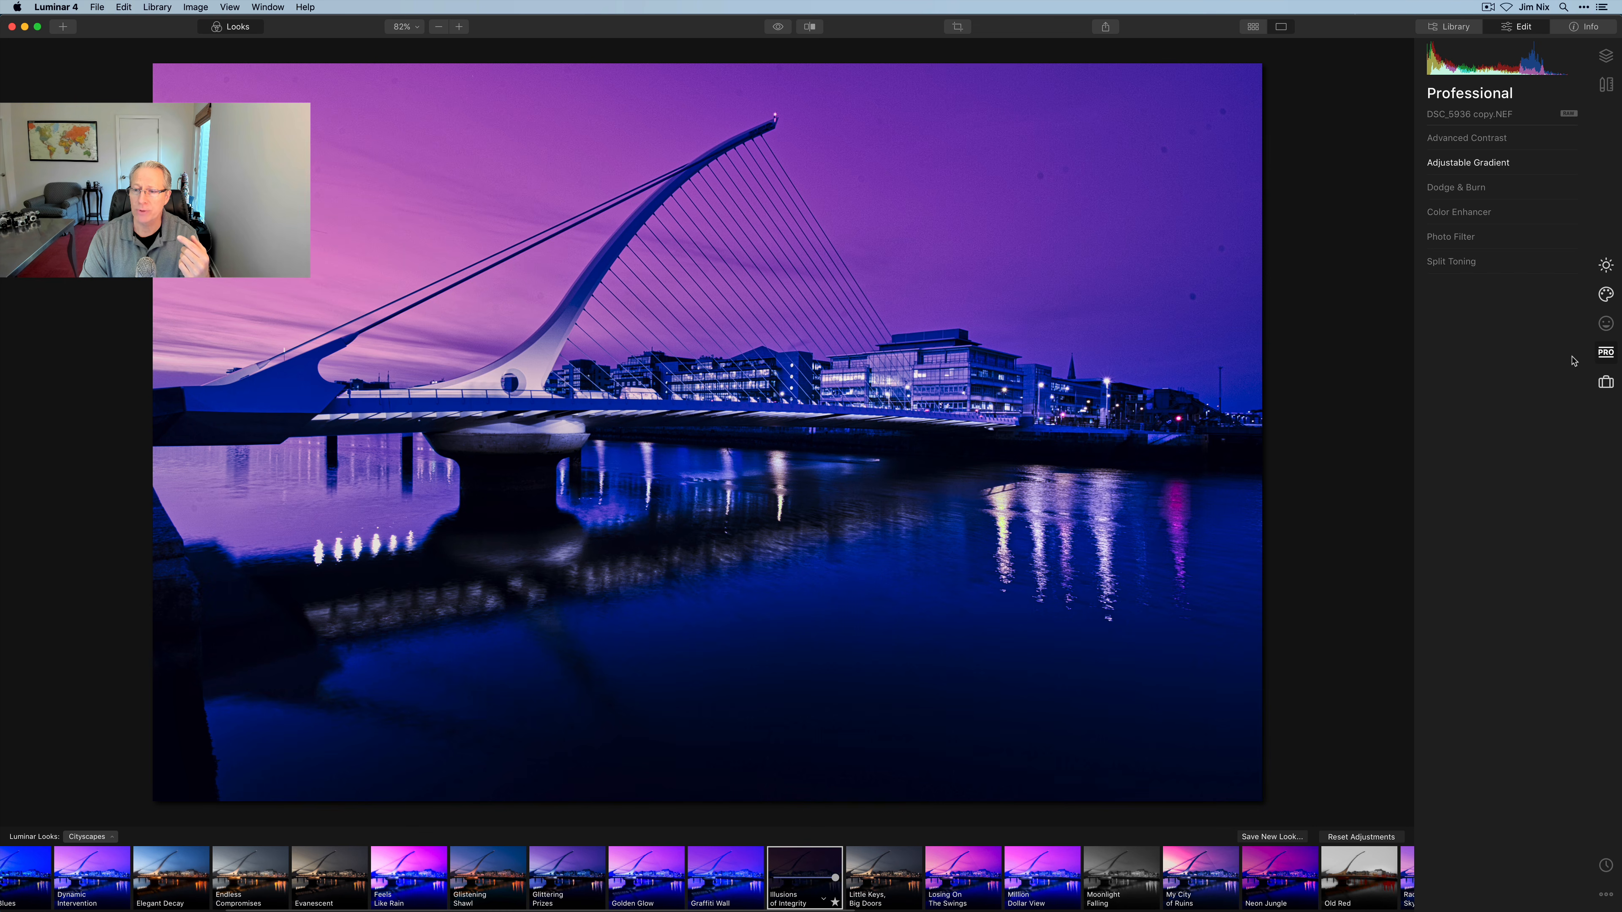
click(1605, 383)
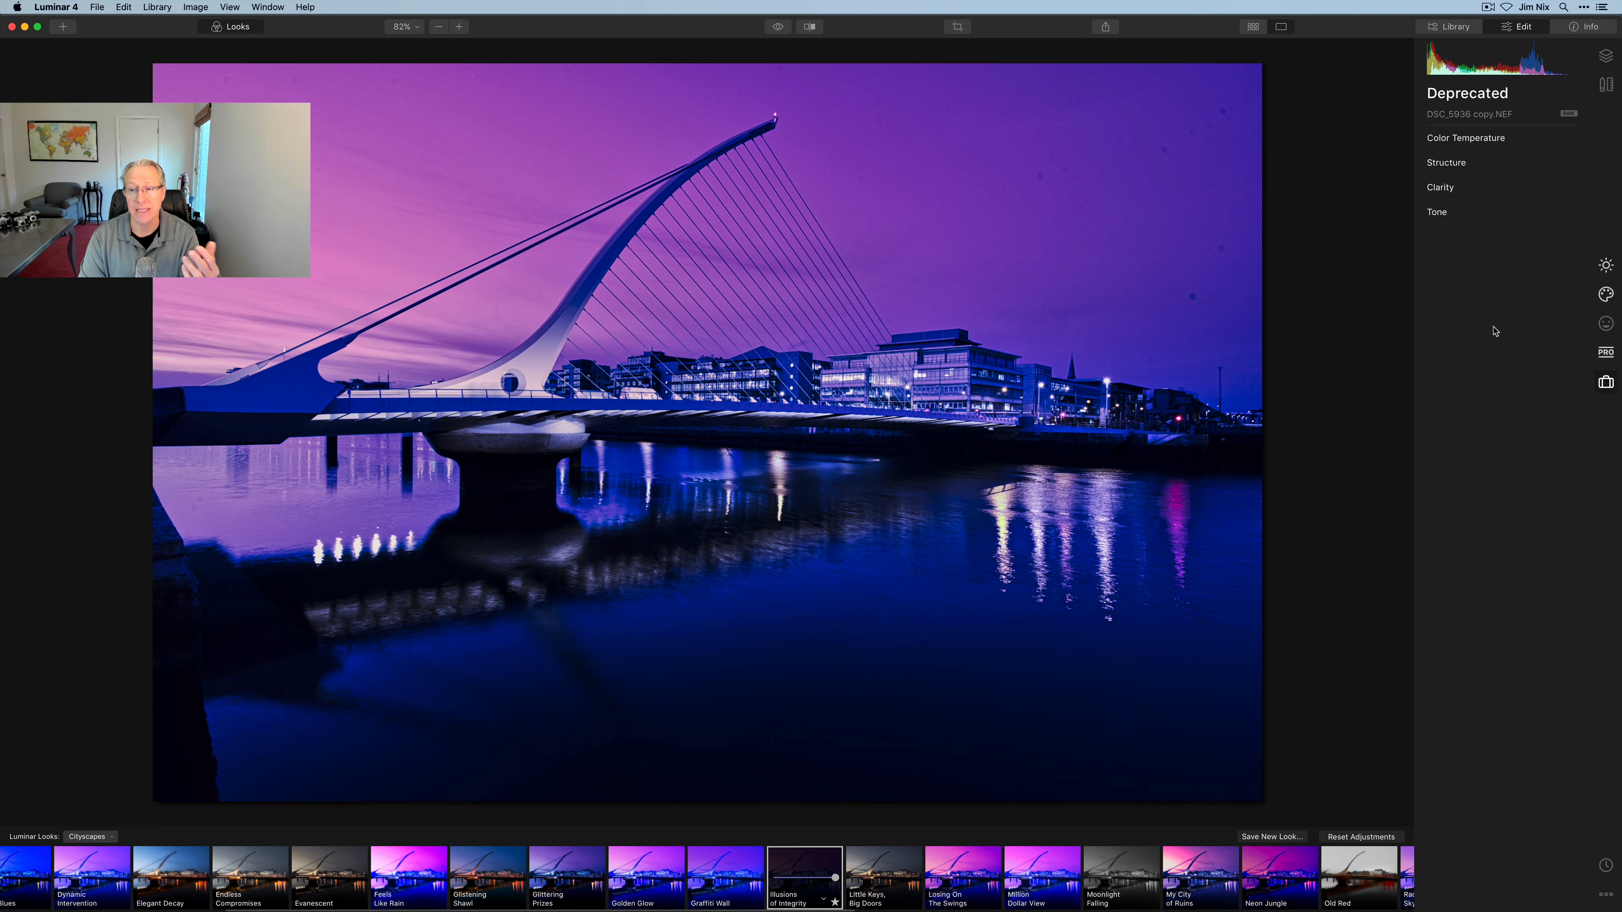
click(1605, 352)
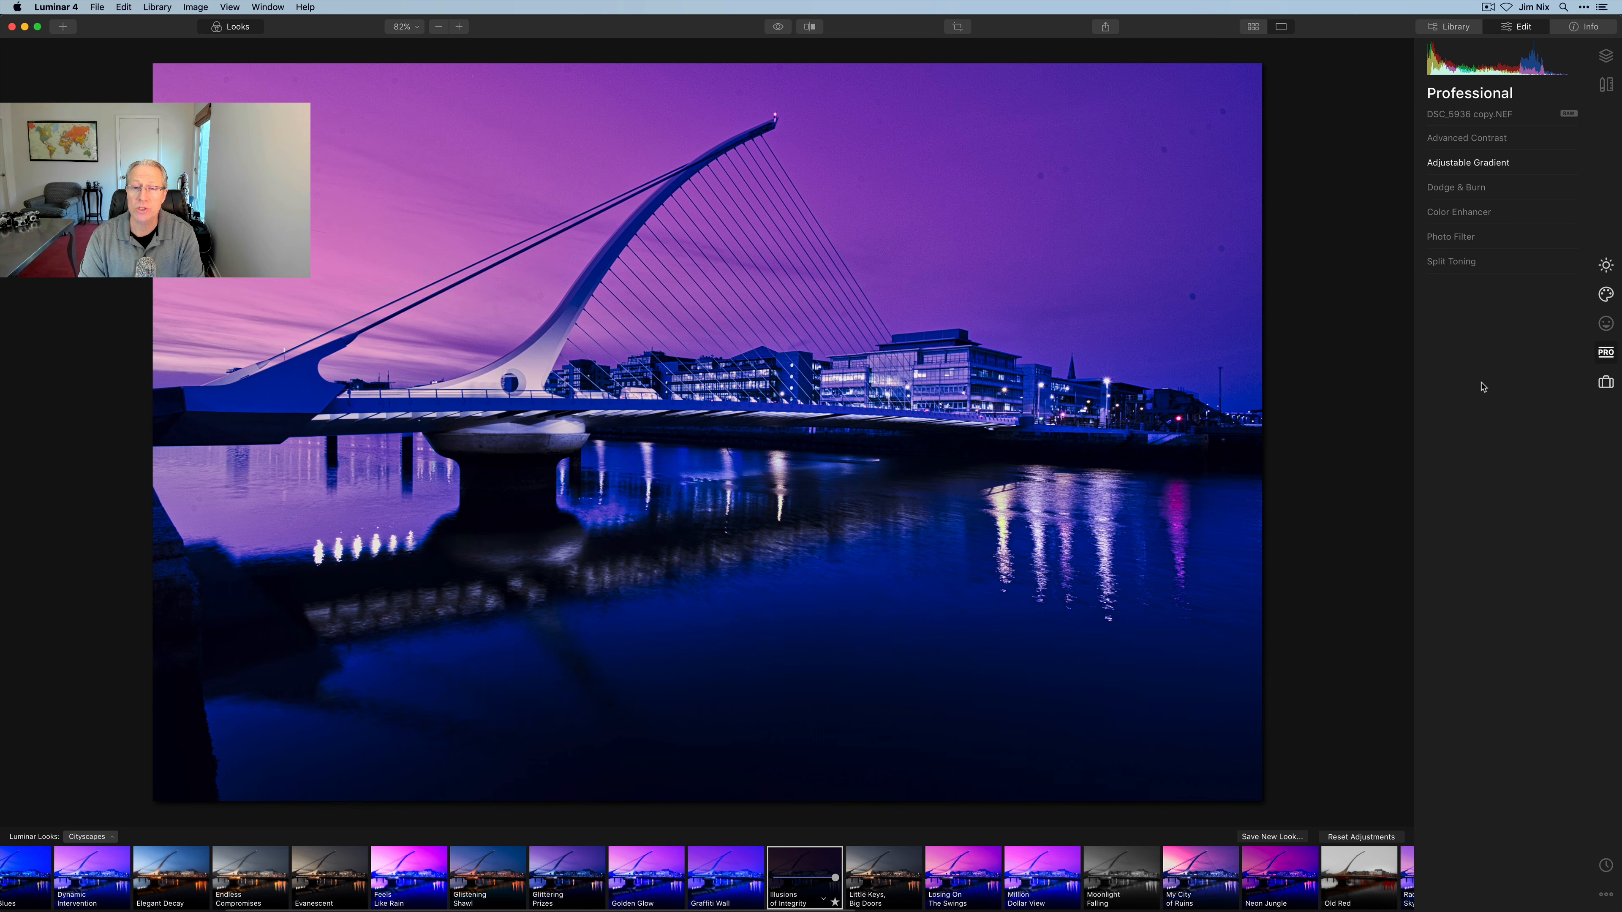
Switch to Luminar AI and examine which Essentials, Creative and Professional edit tools the Illusions of Integrity template uses
key(super+Tab)
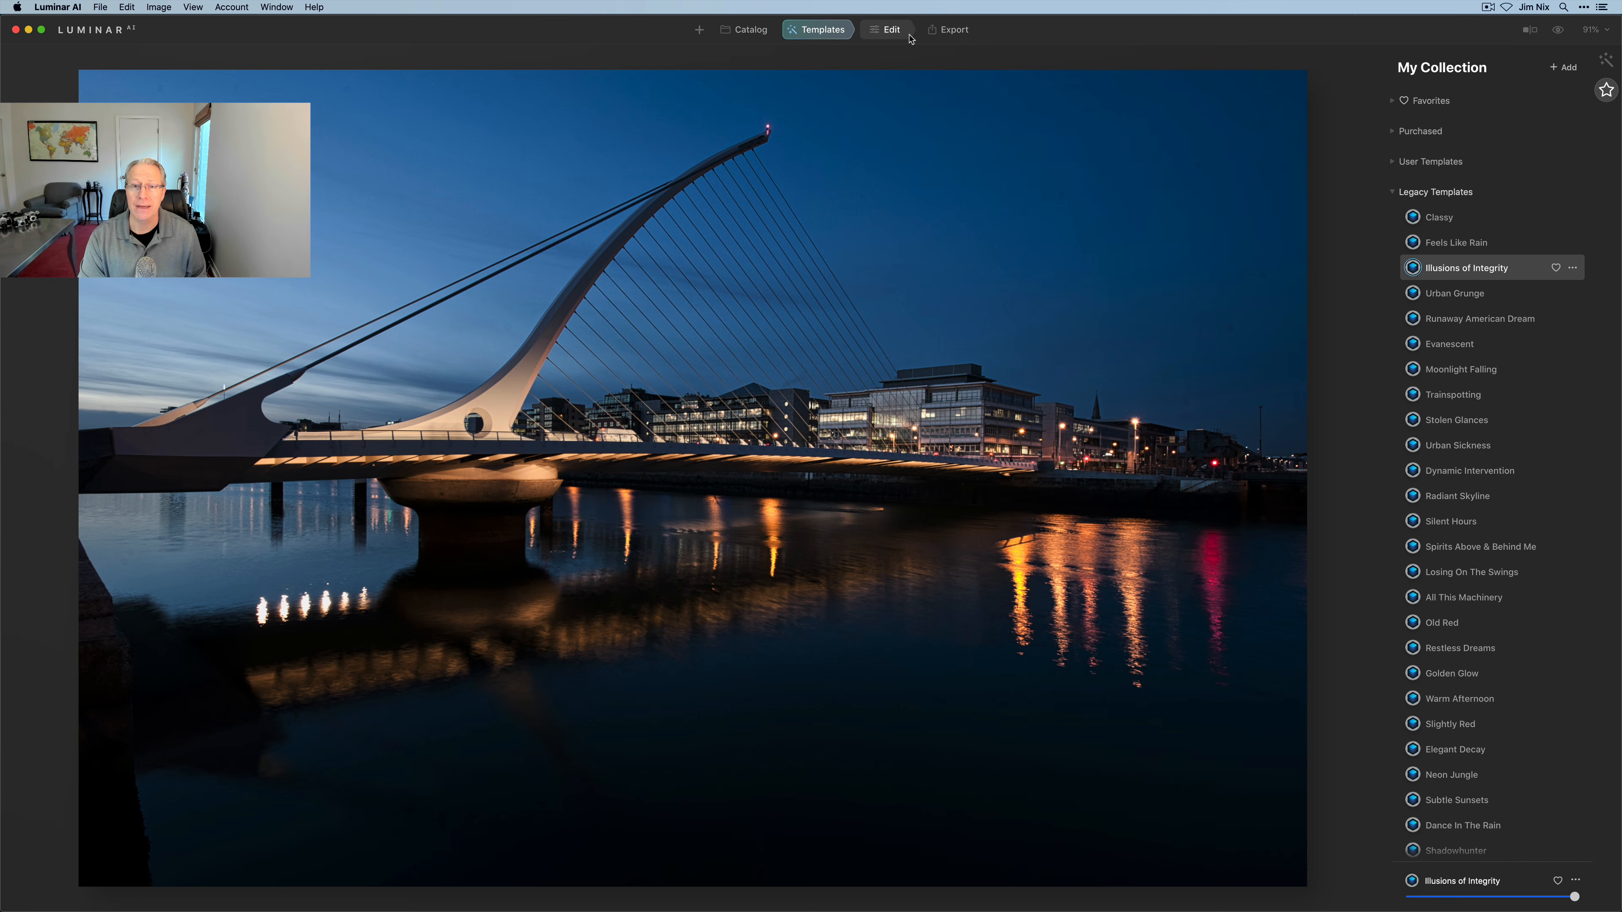
click(887, 30)
click(1463, 345)
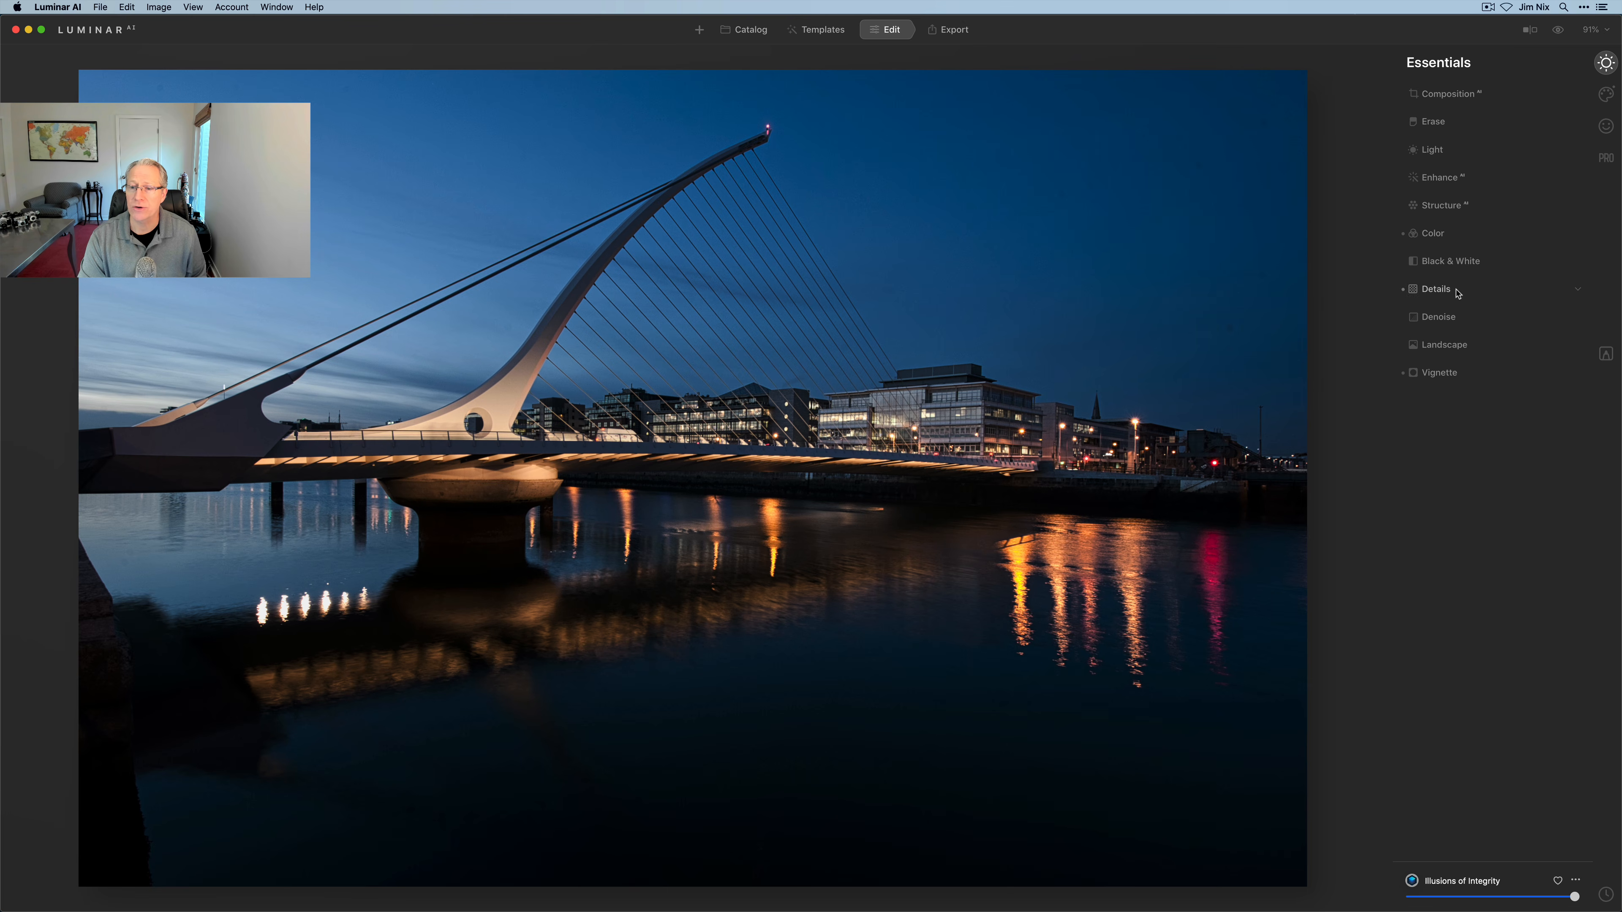
click(1606, 94)
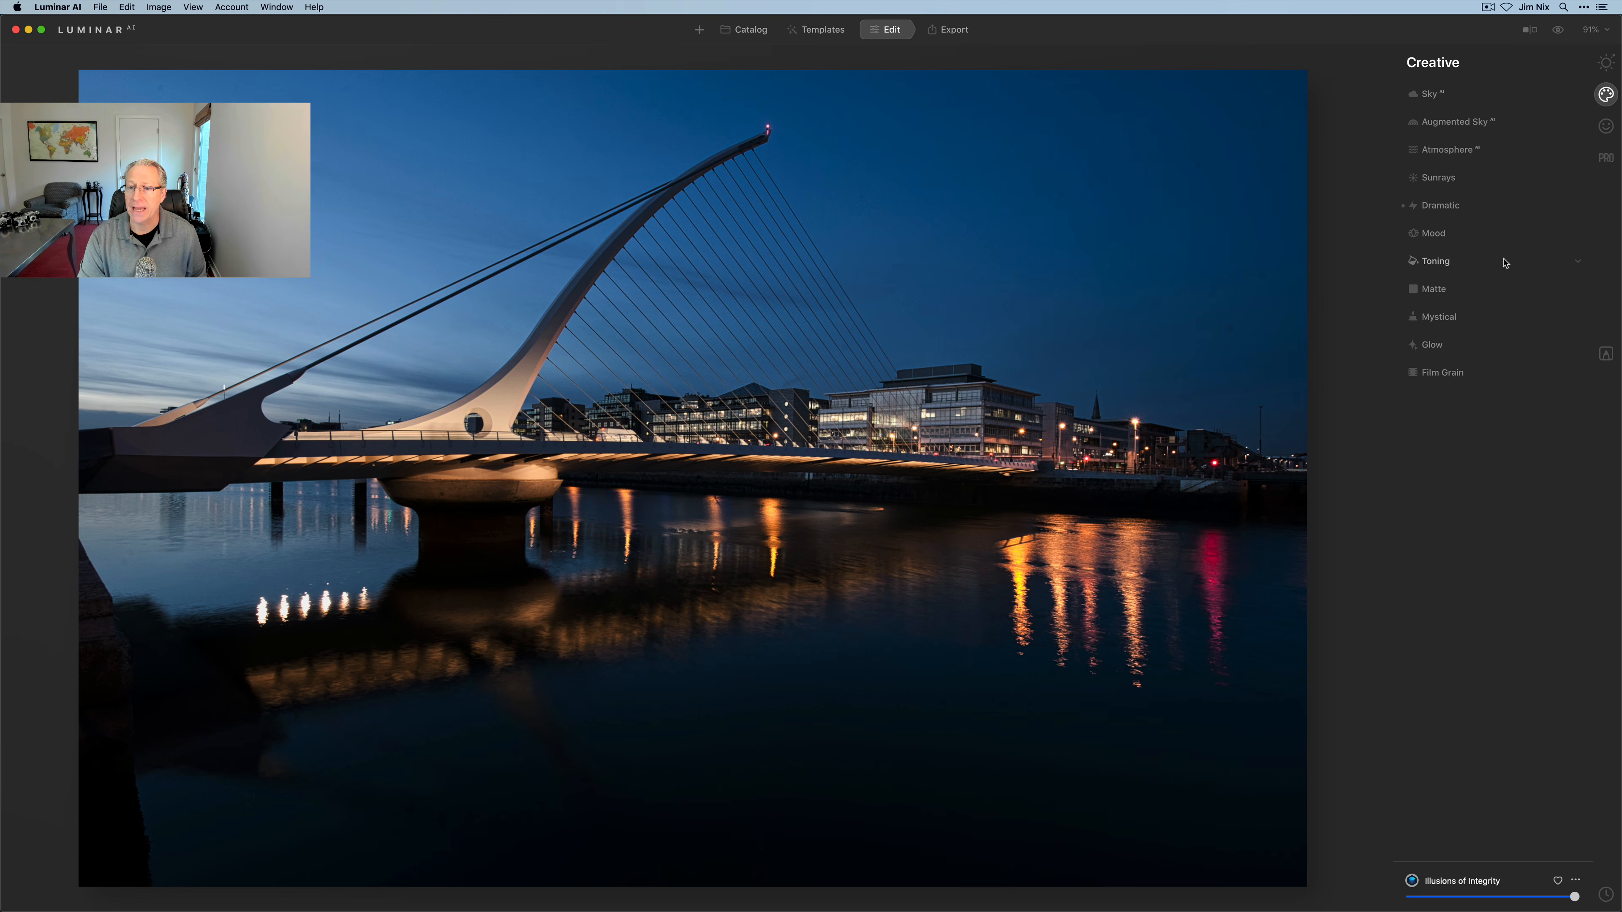
click(1606, 158)
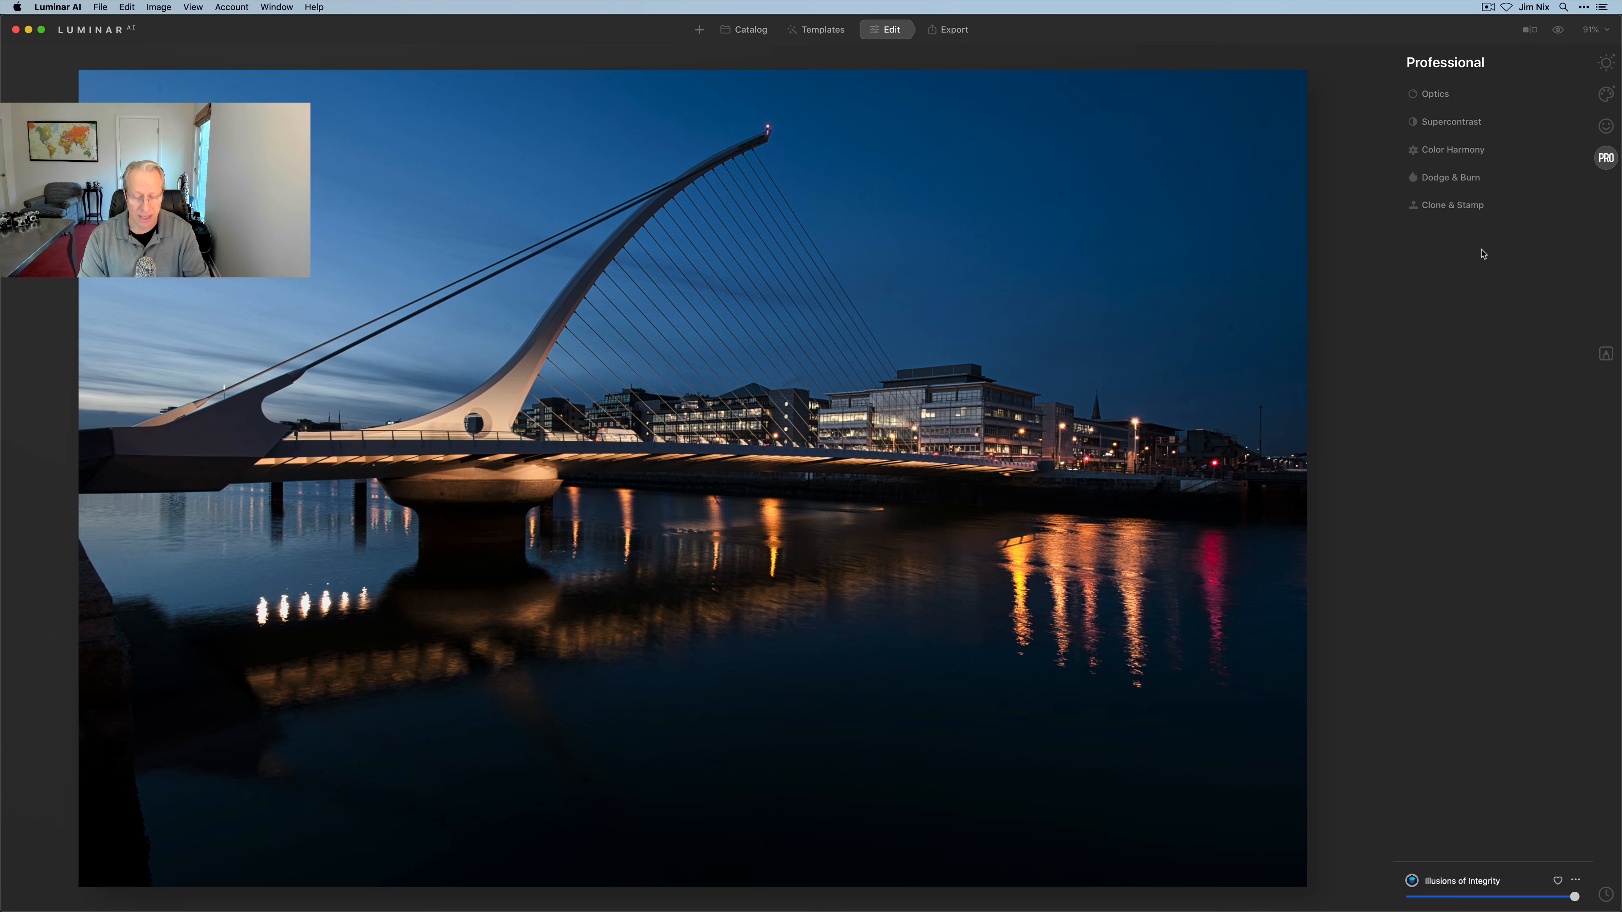
Recheck the look's Deprecated tools in Luminar 4 and return to the template collection in Luminar AI
key(super+Tab)
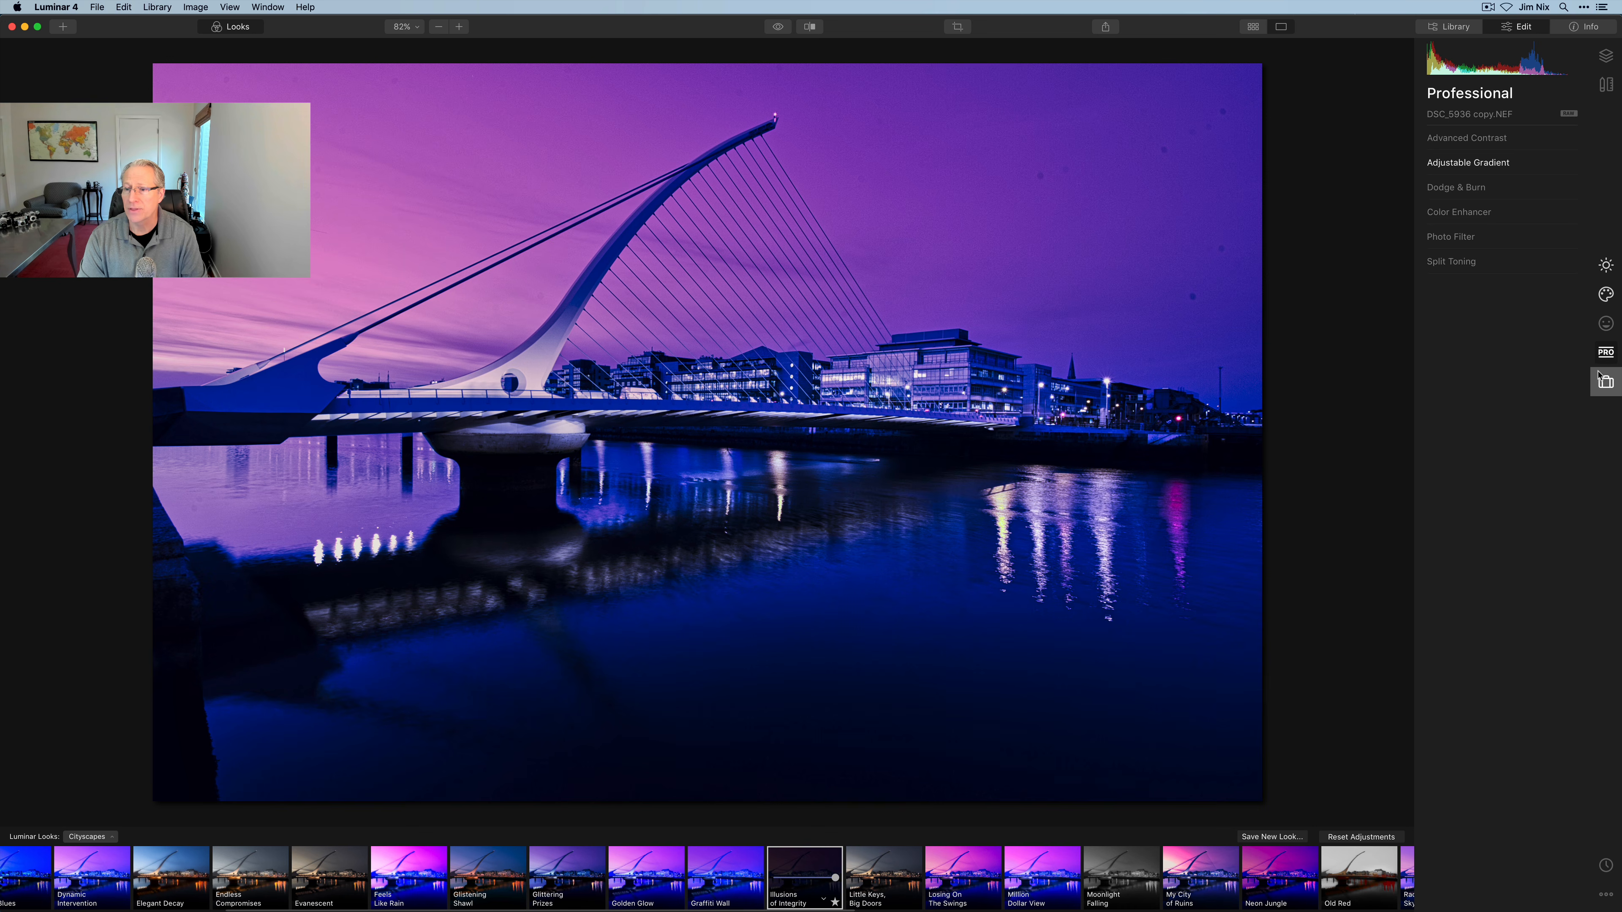
click(1604, 382)
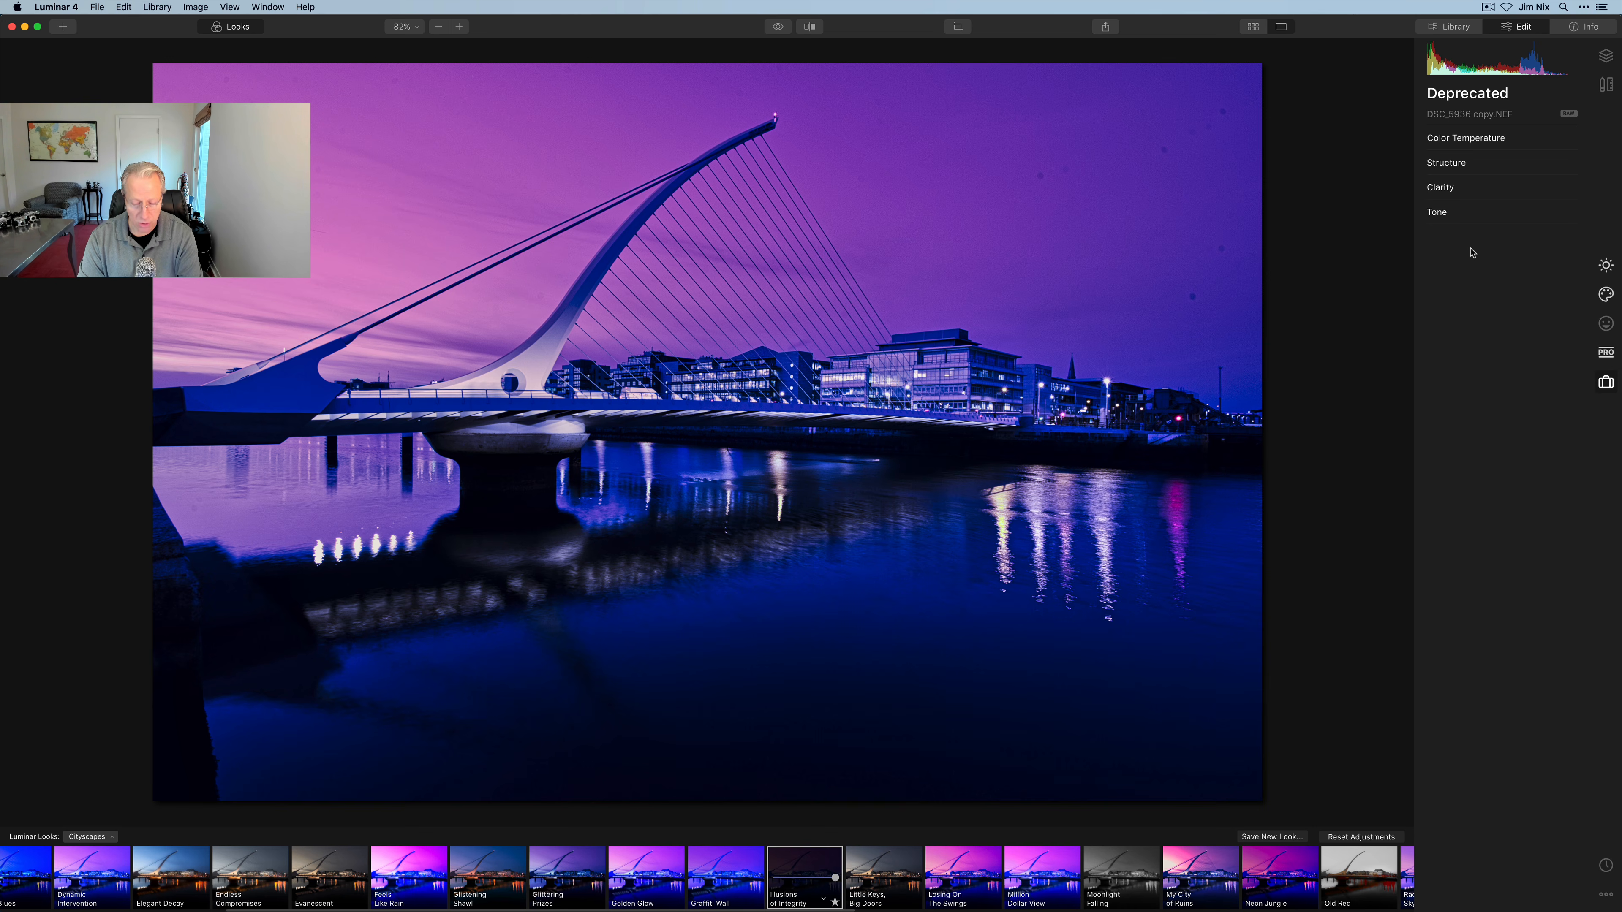
key(super+Tab)
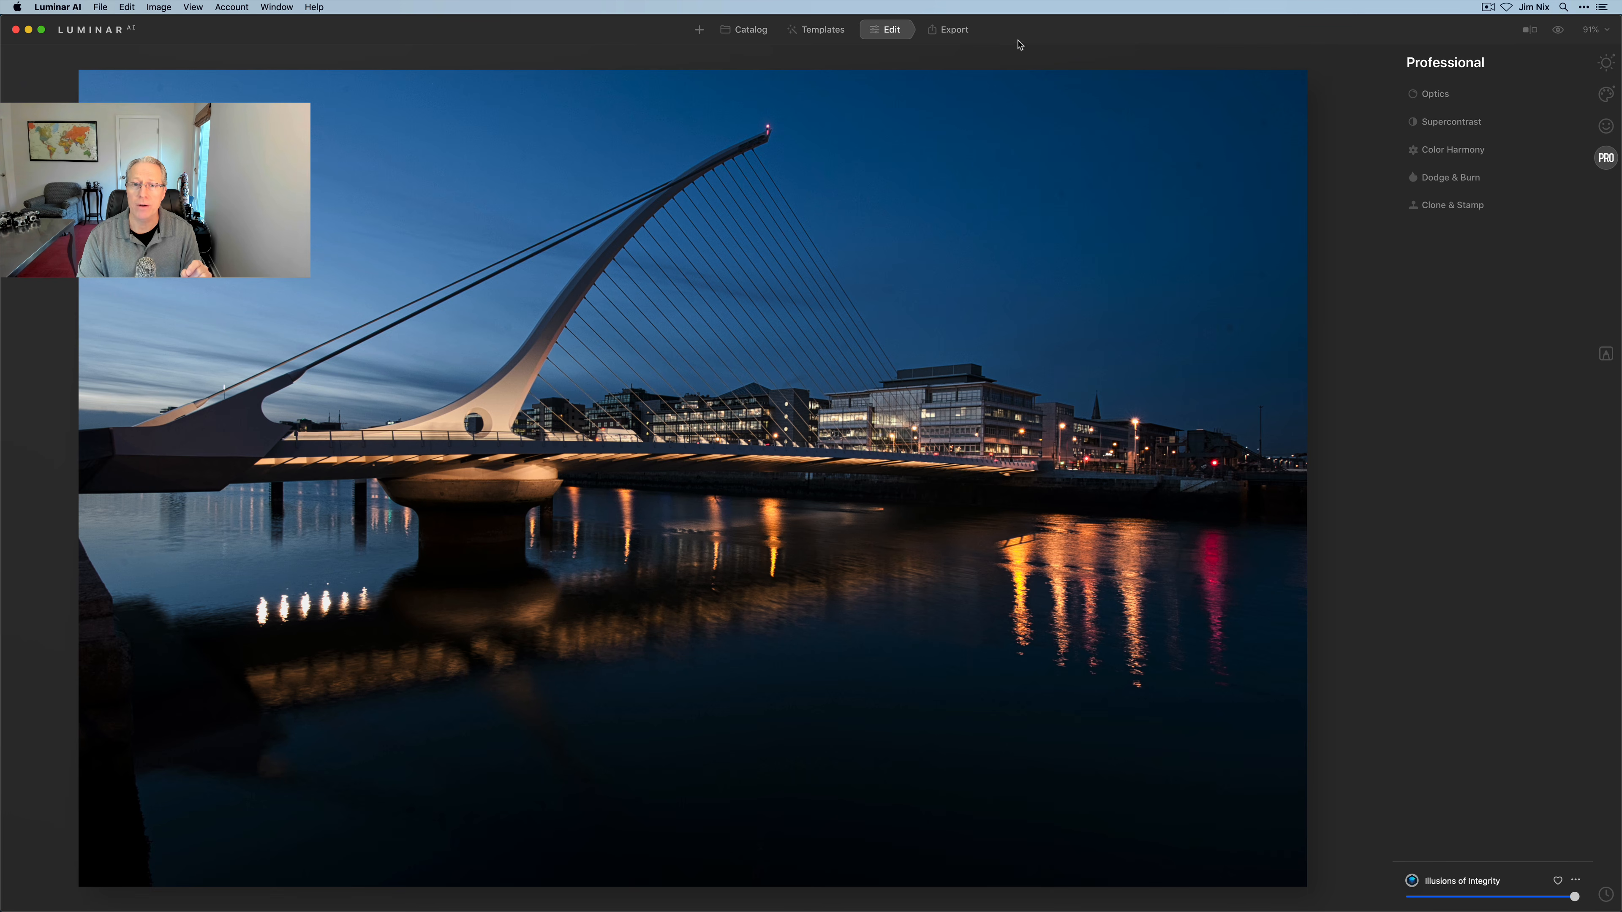
click(848, 28)
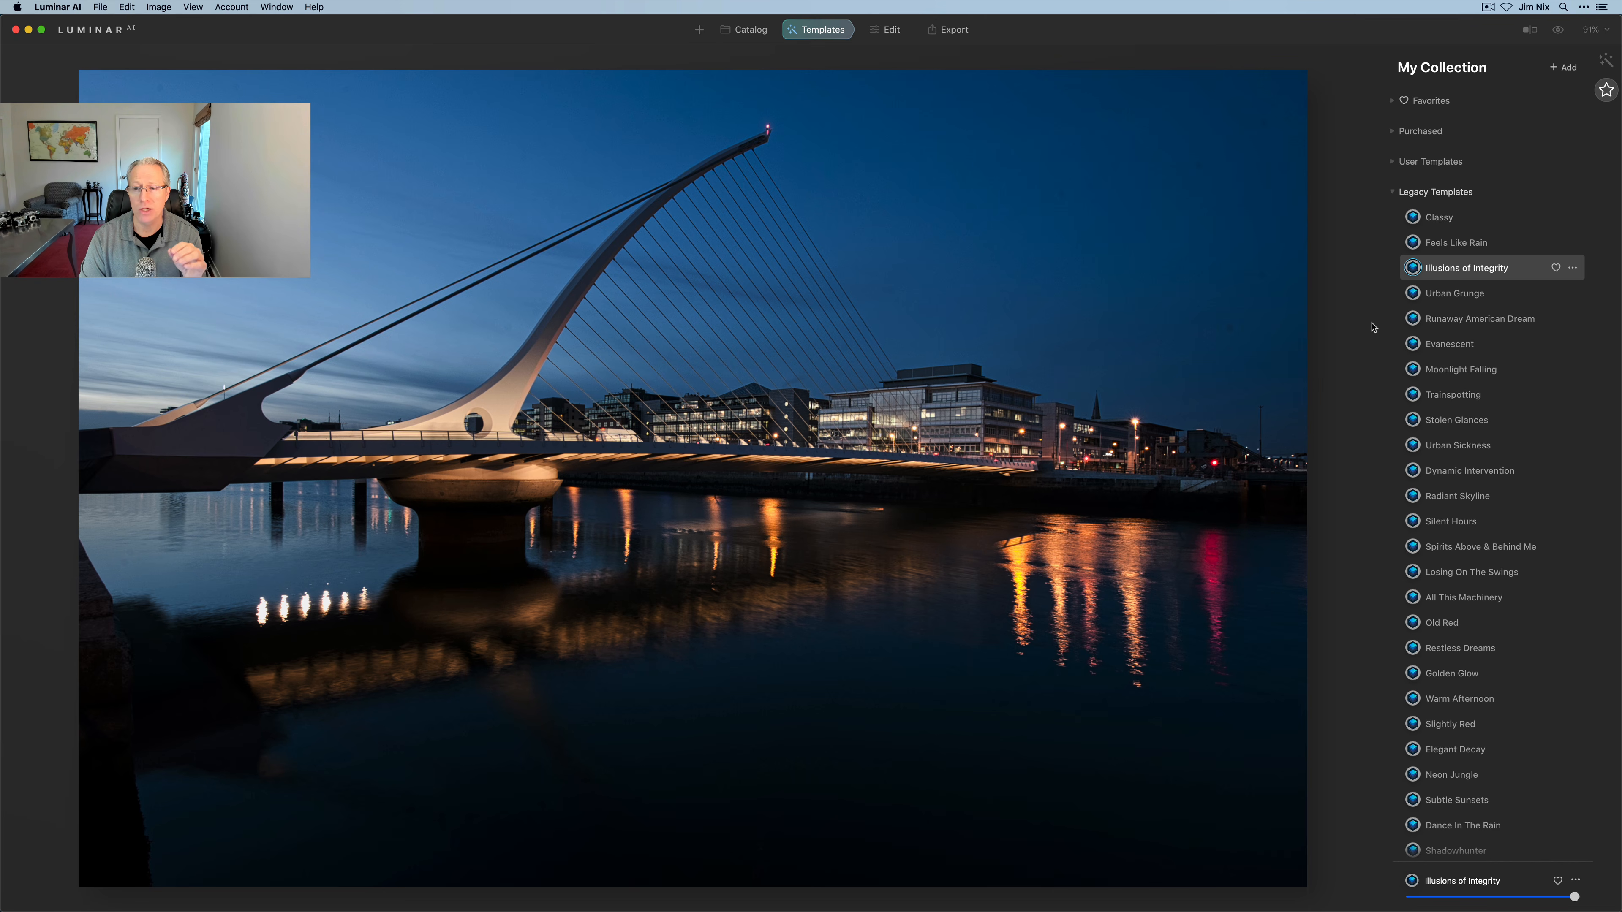
Look through the full list of legacy templates in My Collection
scroll(1462, 415, down, 3)
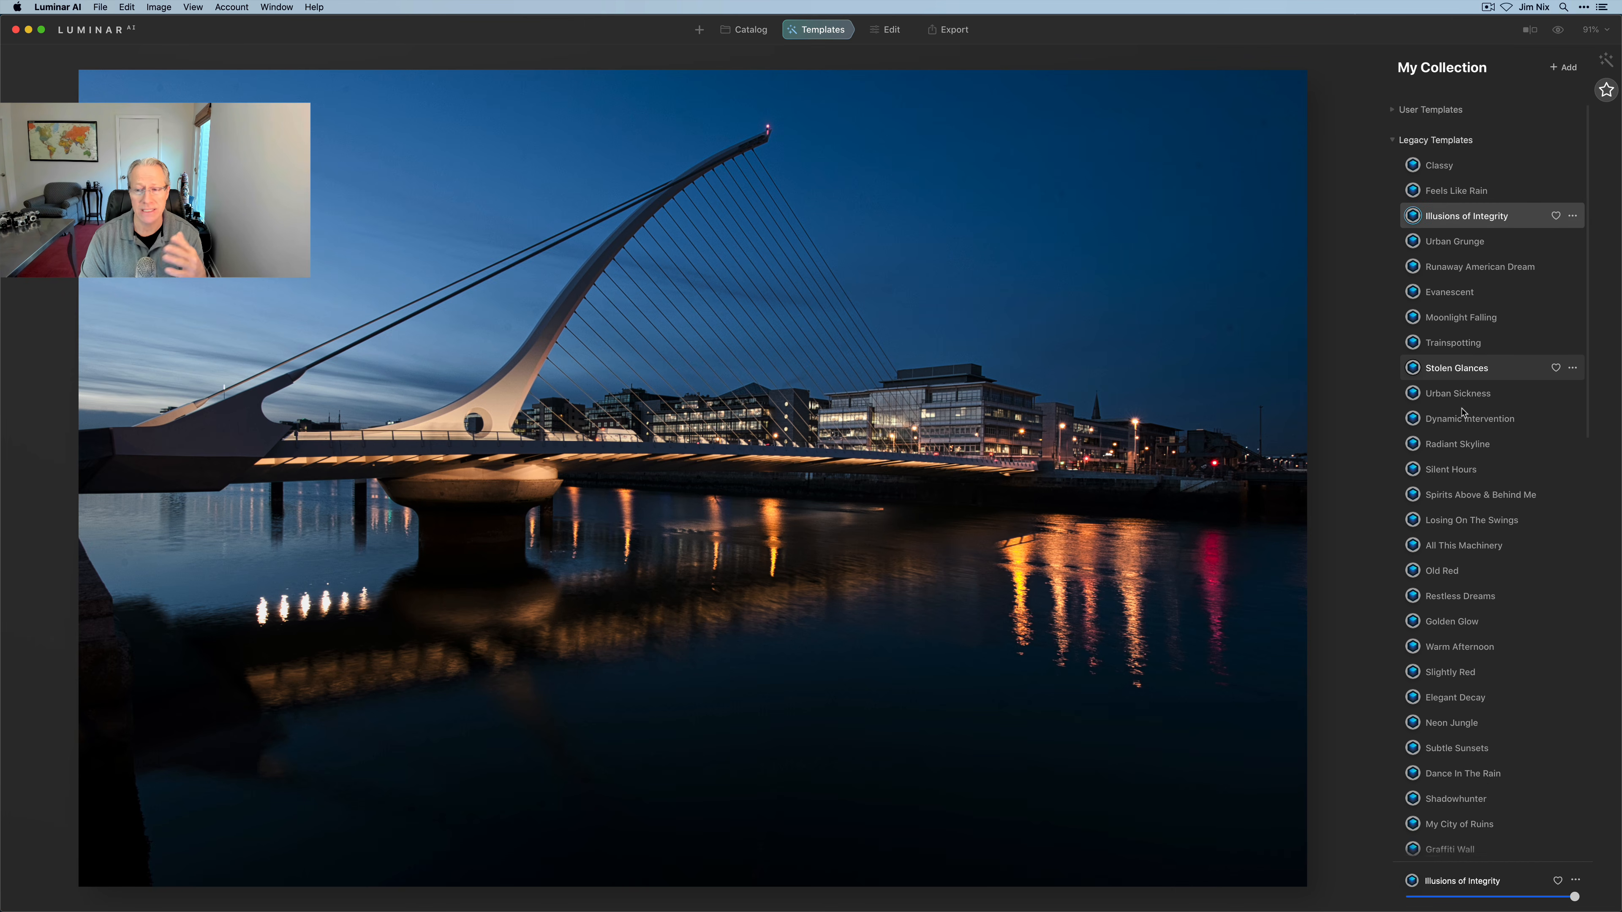
scroll(1463, 413, down, 4)
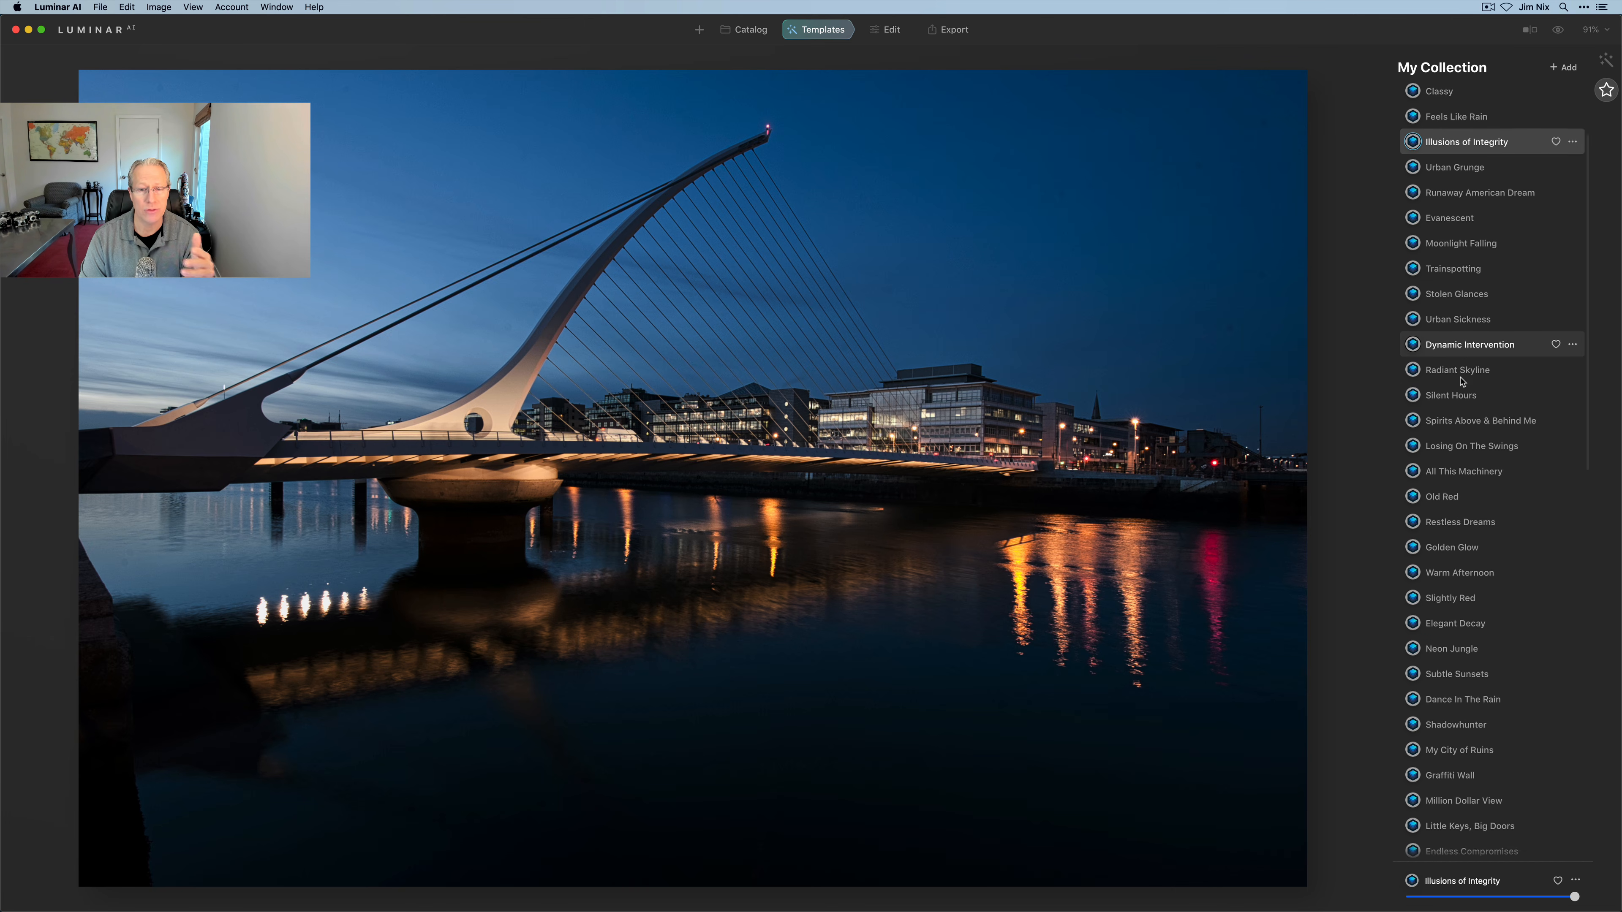
scroll(1463, 381, down, 3)
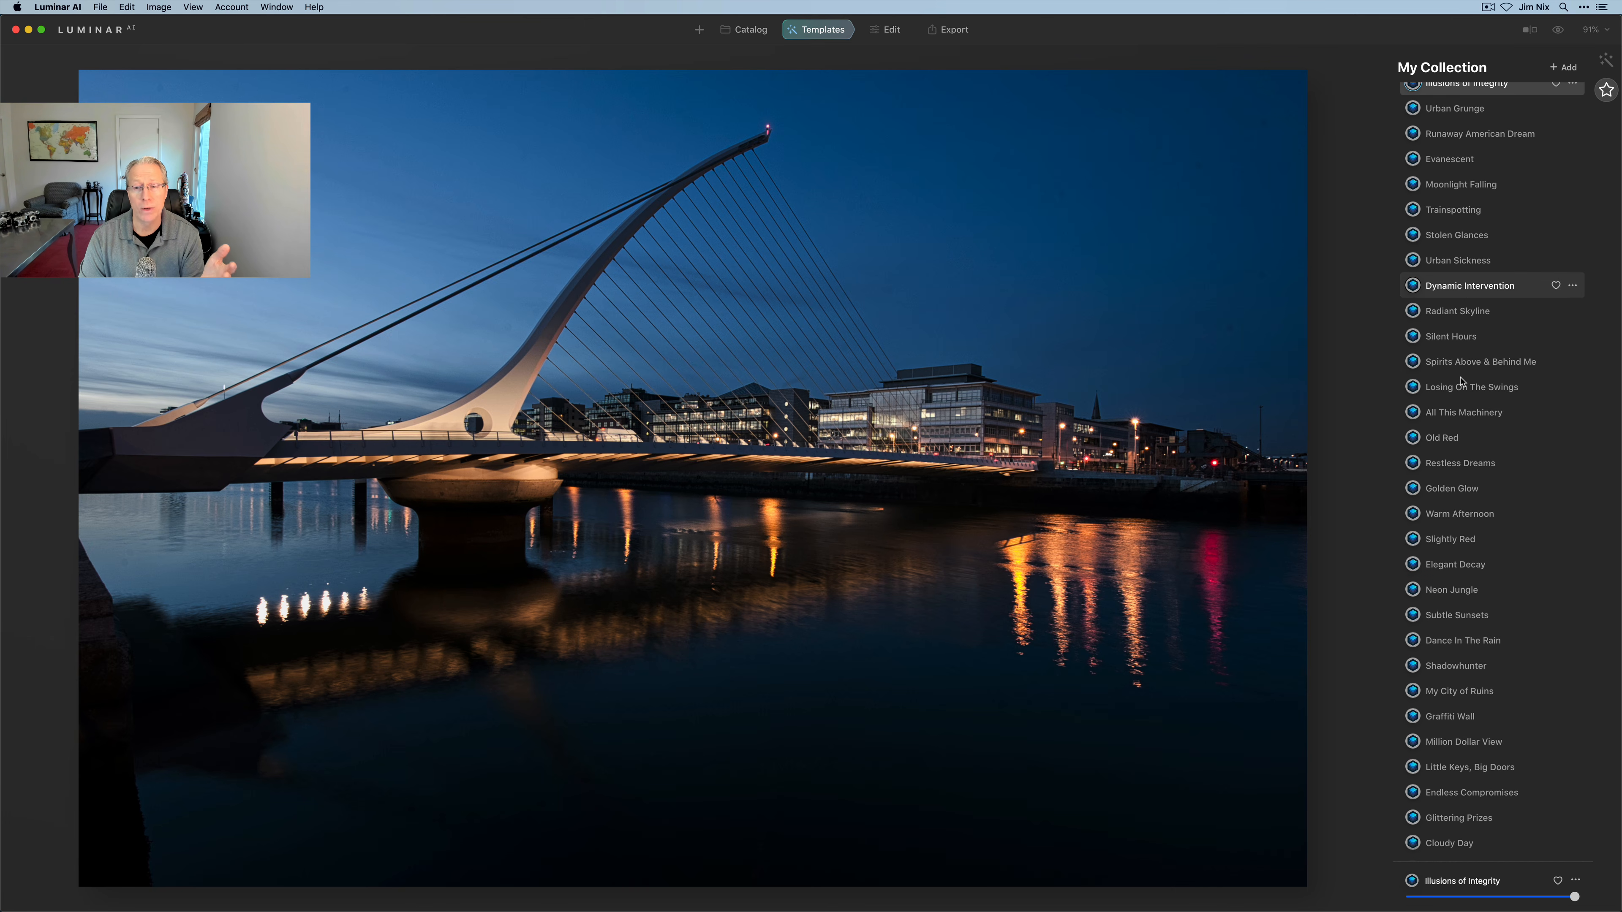
scroll(1463, 381, up, 10)
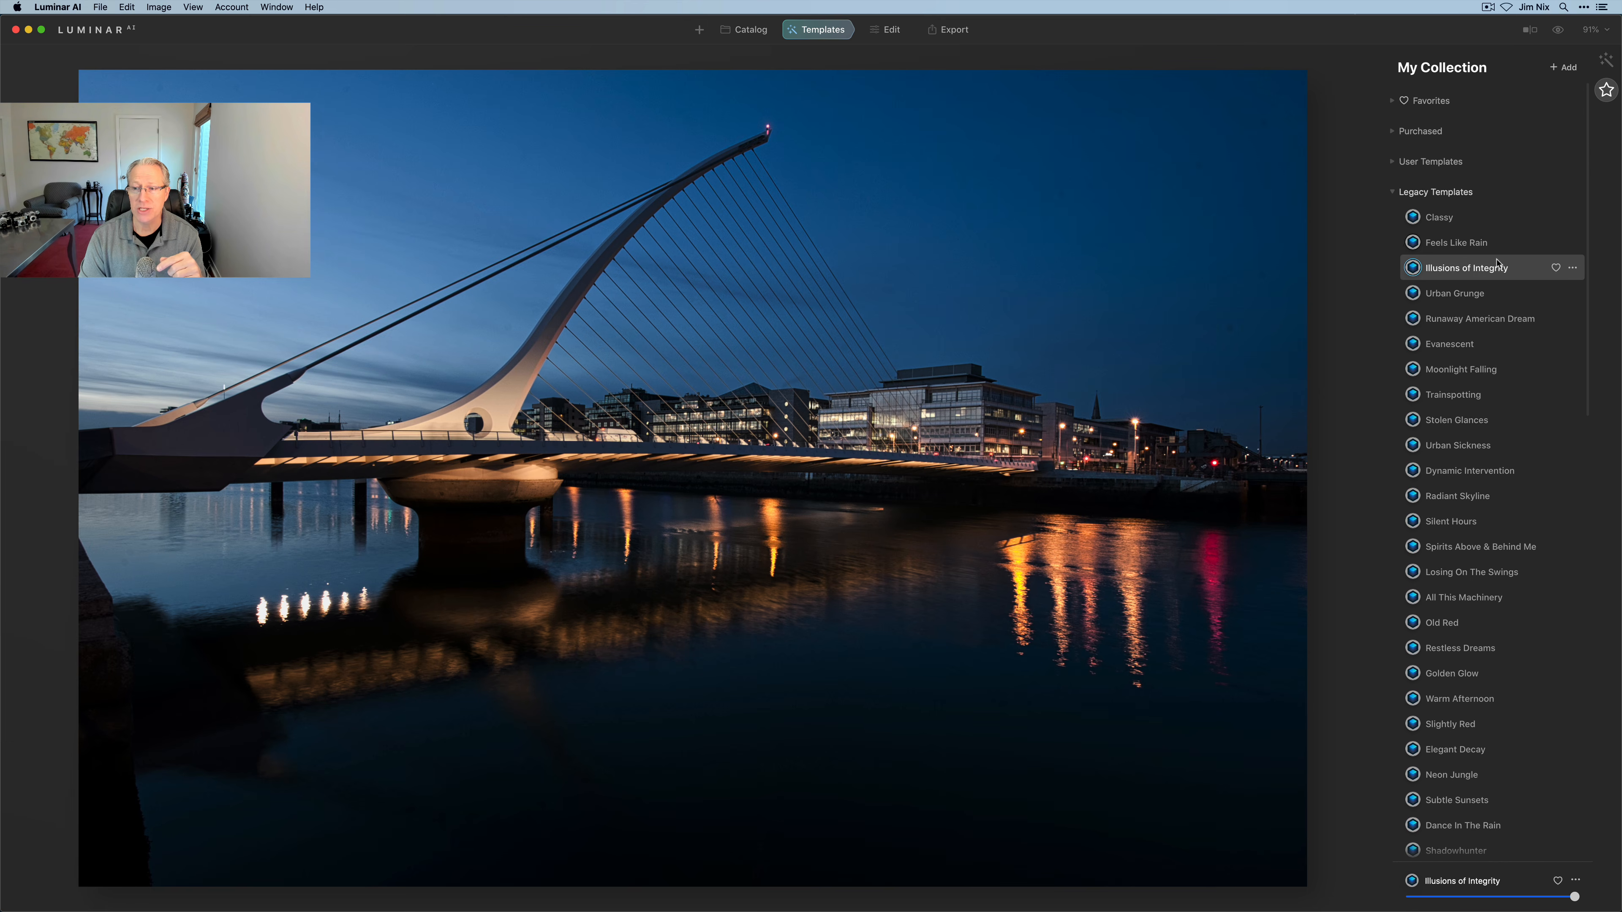
Raise Accent AI in the Essentials Enhance tool and set the Color tool's Vibrance to 8 on the bridge photo
click(888, 32)
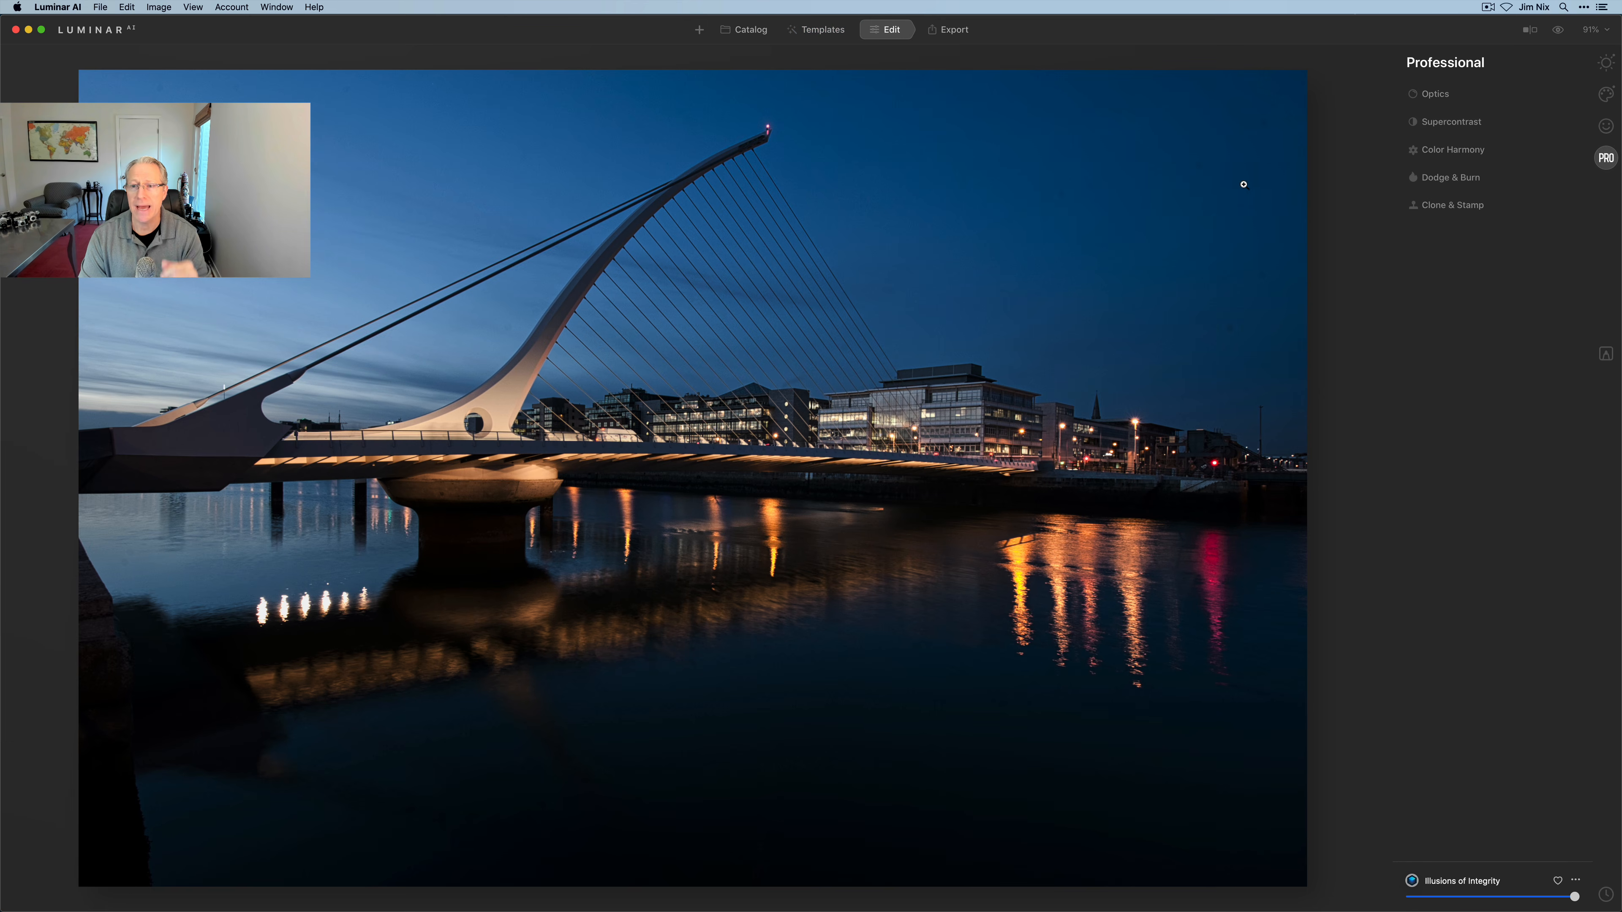
click(1606, 62)
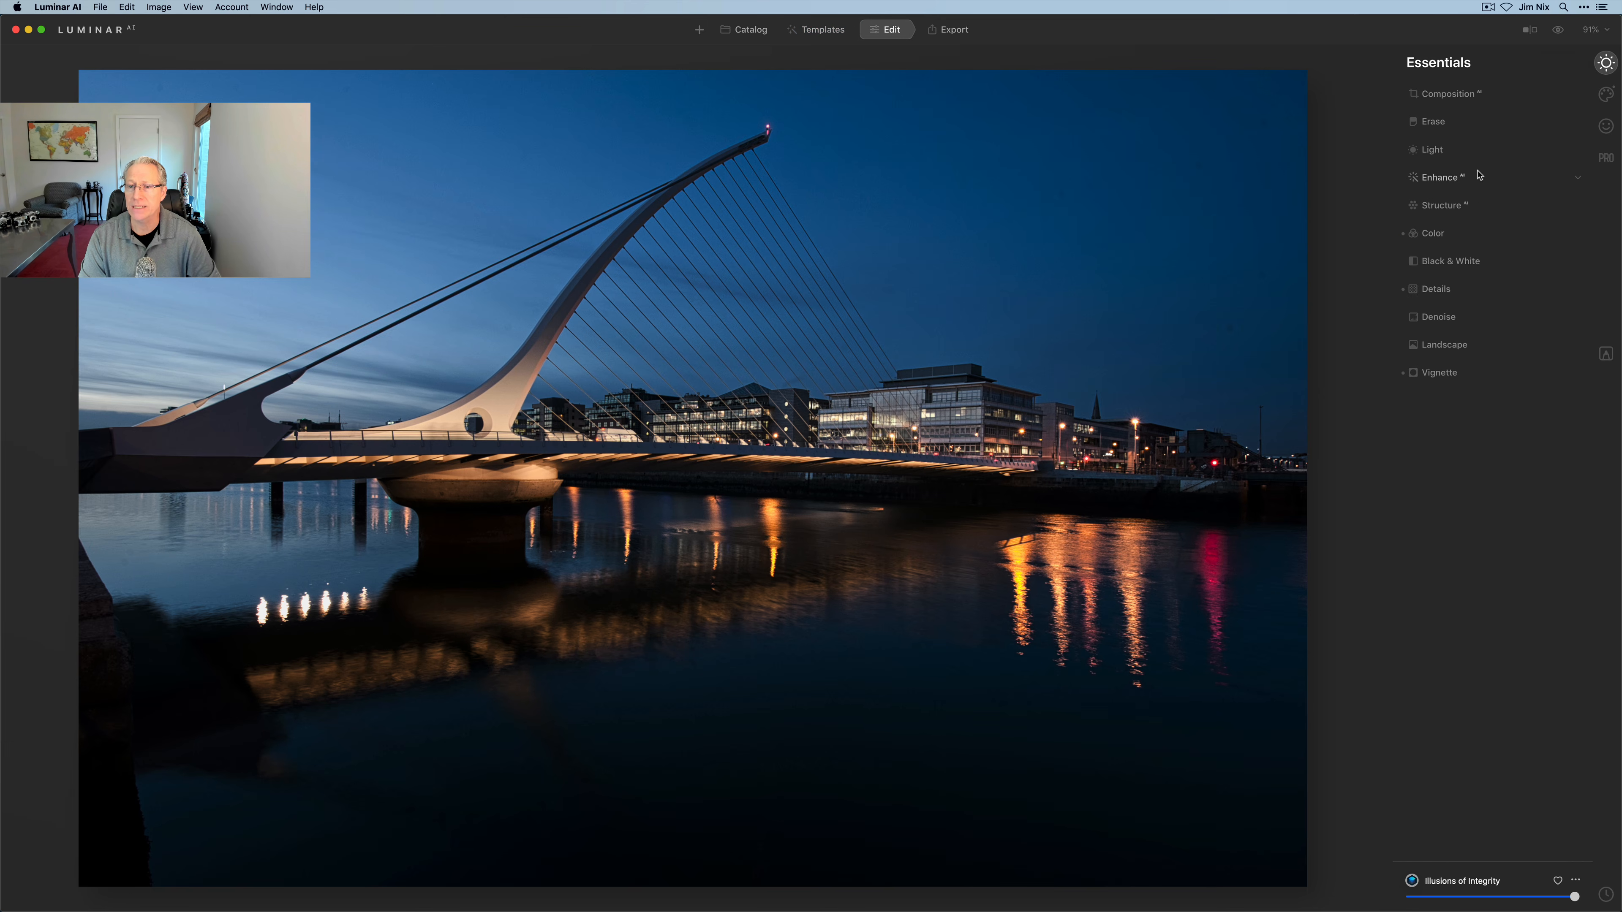
click(1462, 181)
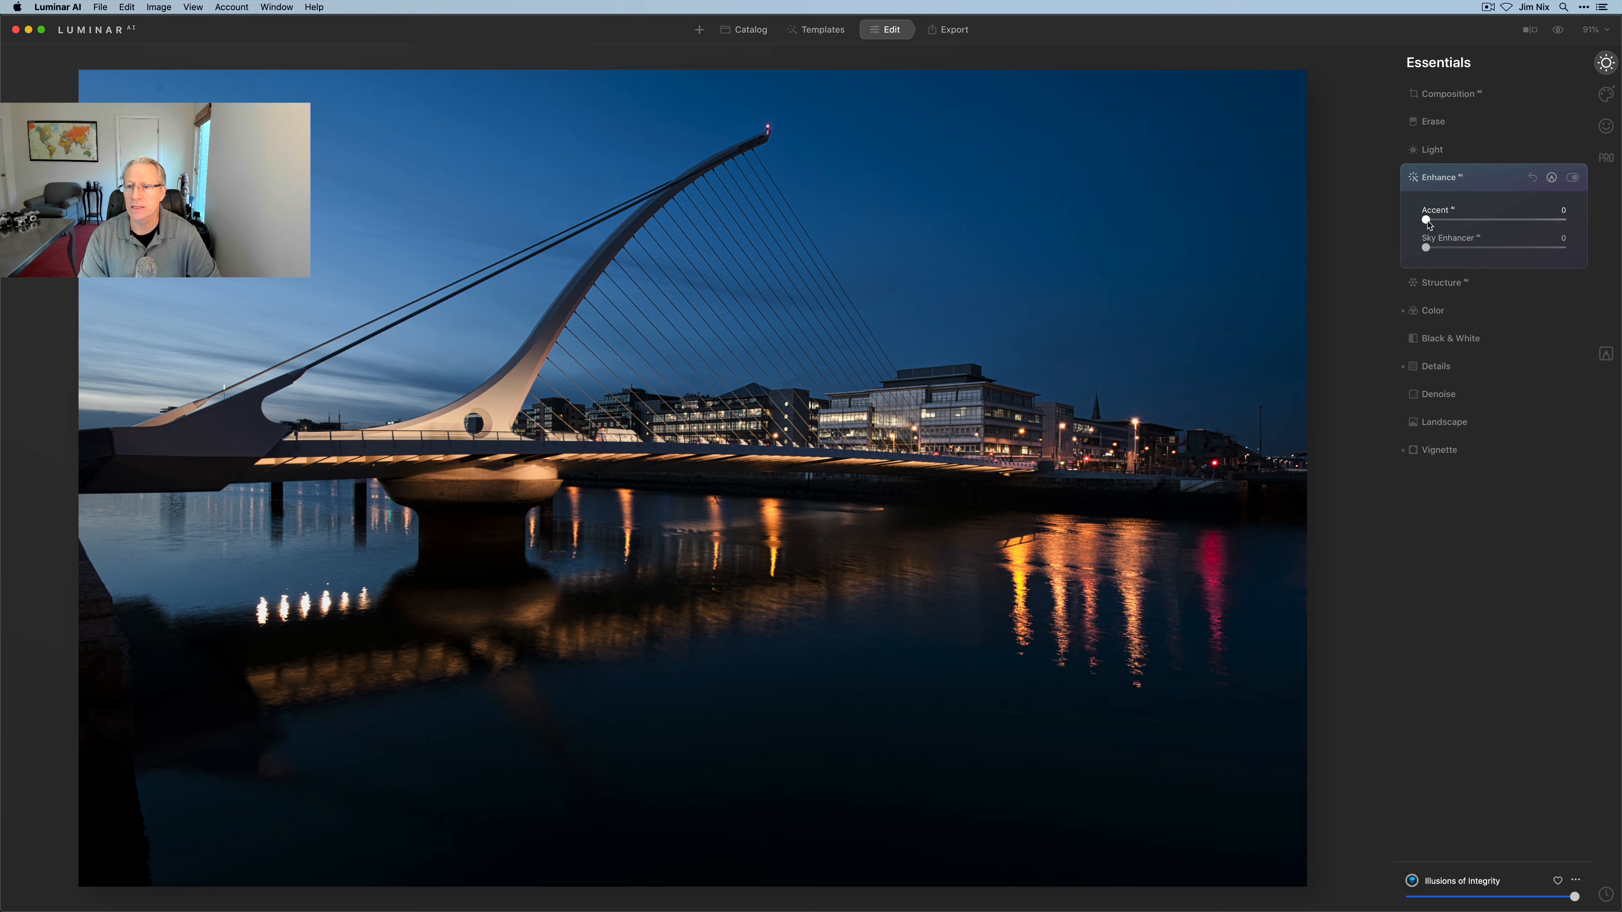
drag(1425, 220, 1517, 219)
click(1435, 310)
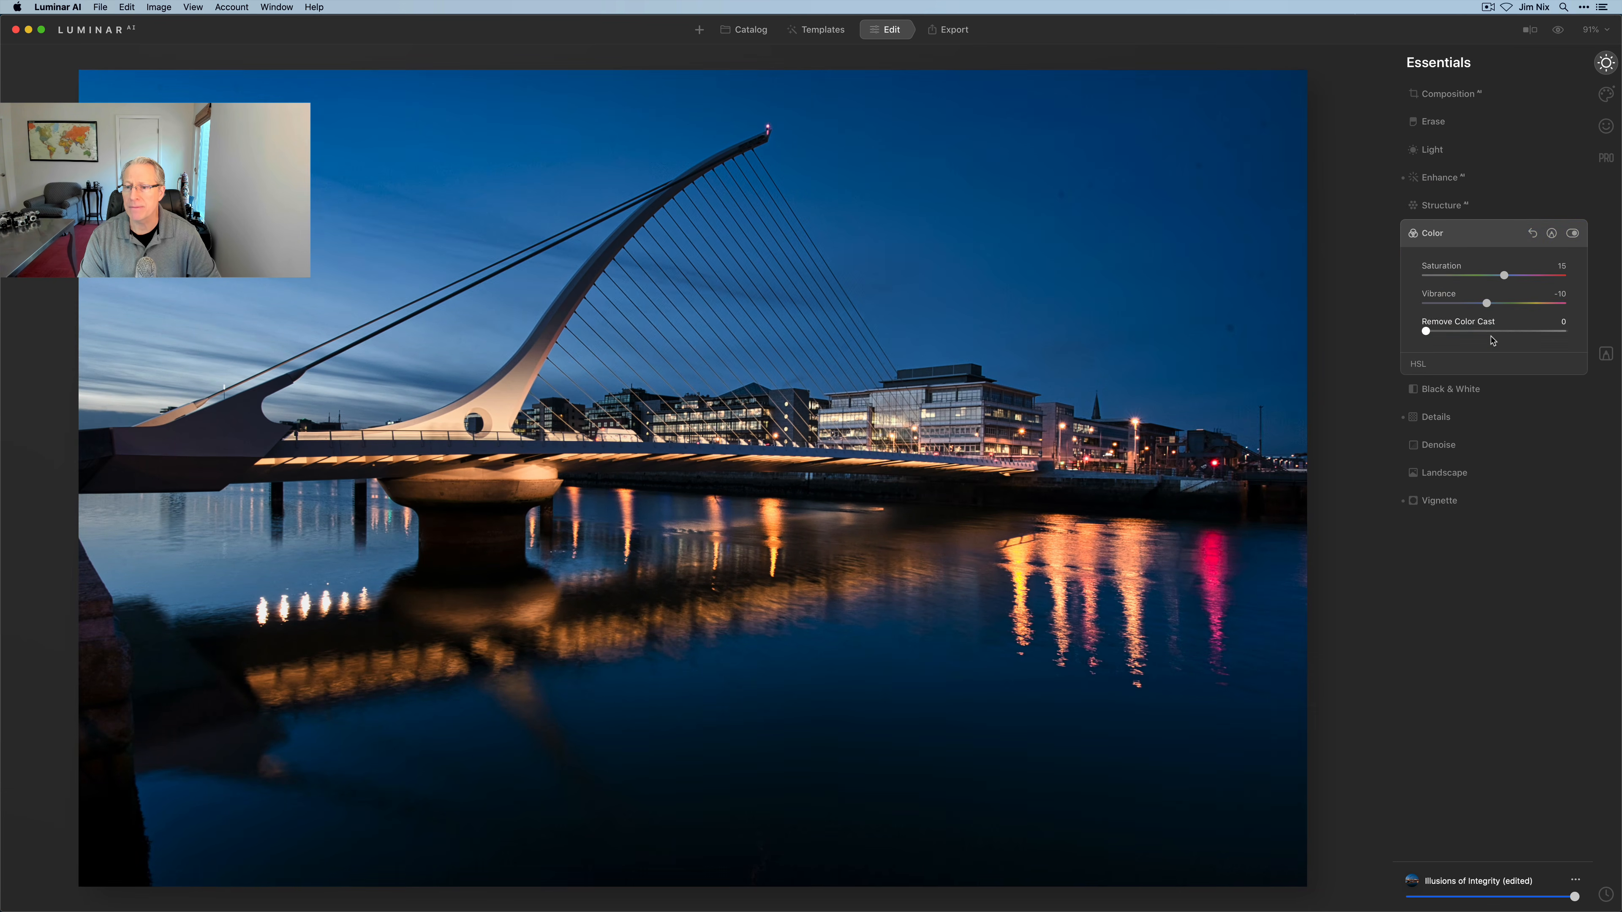
drag(1491, 308, 1503, 308)
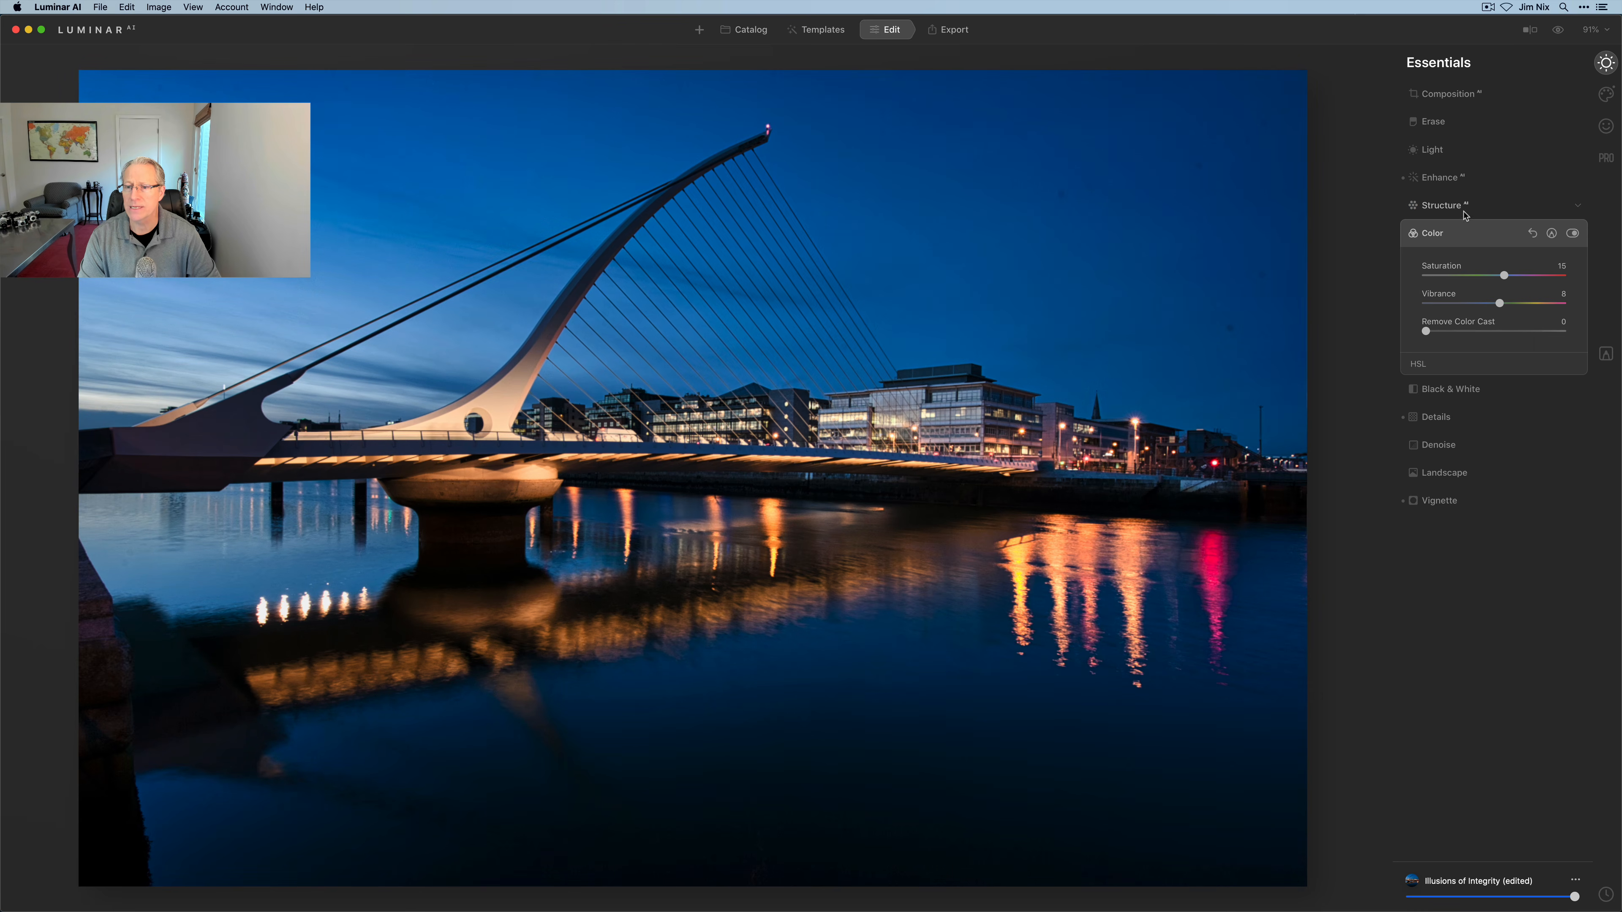
Set the Structure AI Amount to -38 and the Landscape tool's Golden Hour to 37
click(1464, 211)
drag(1495, 247, 1468, 248)
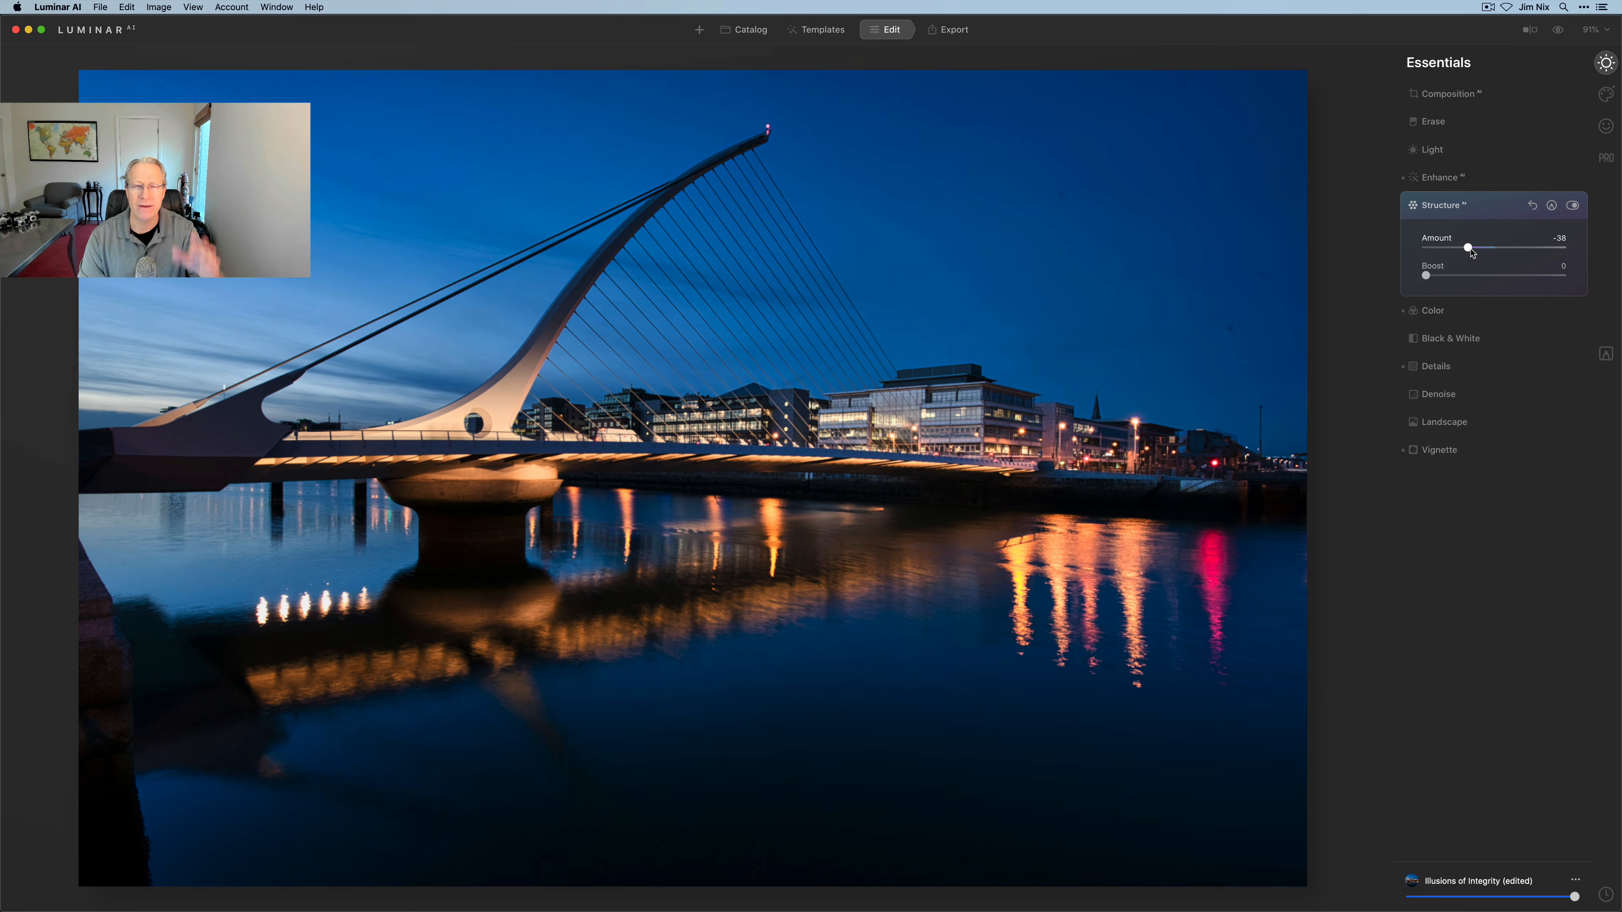
click(1444, 422)
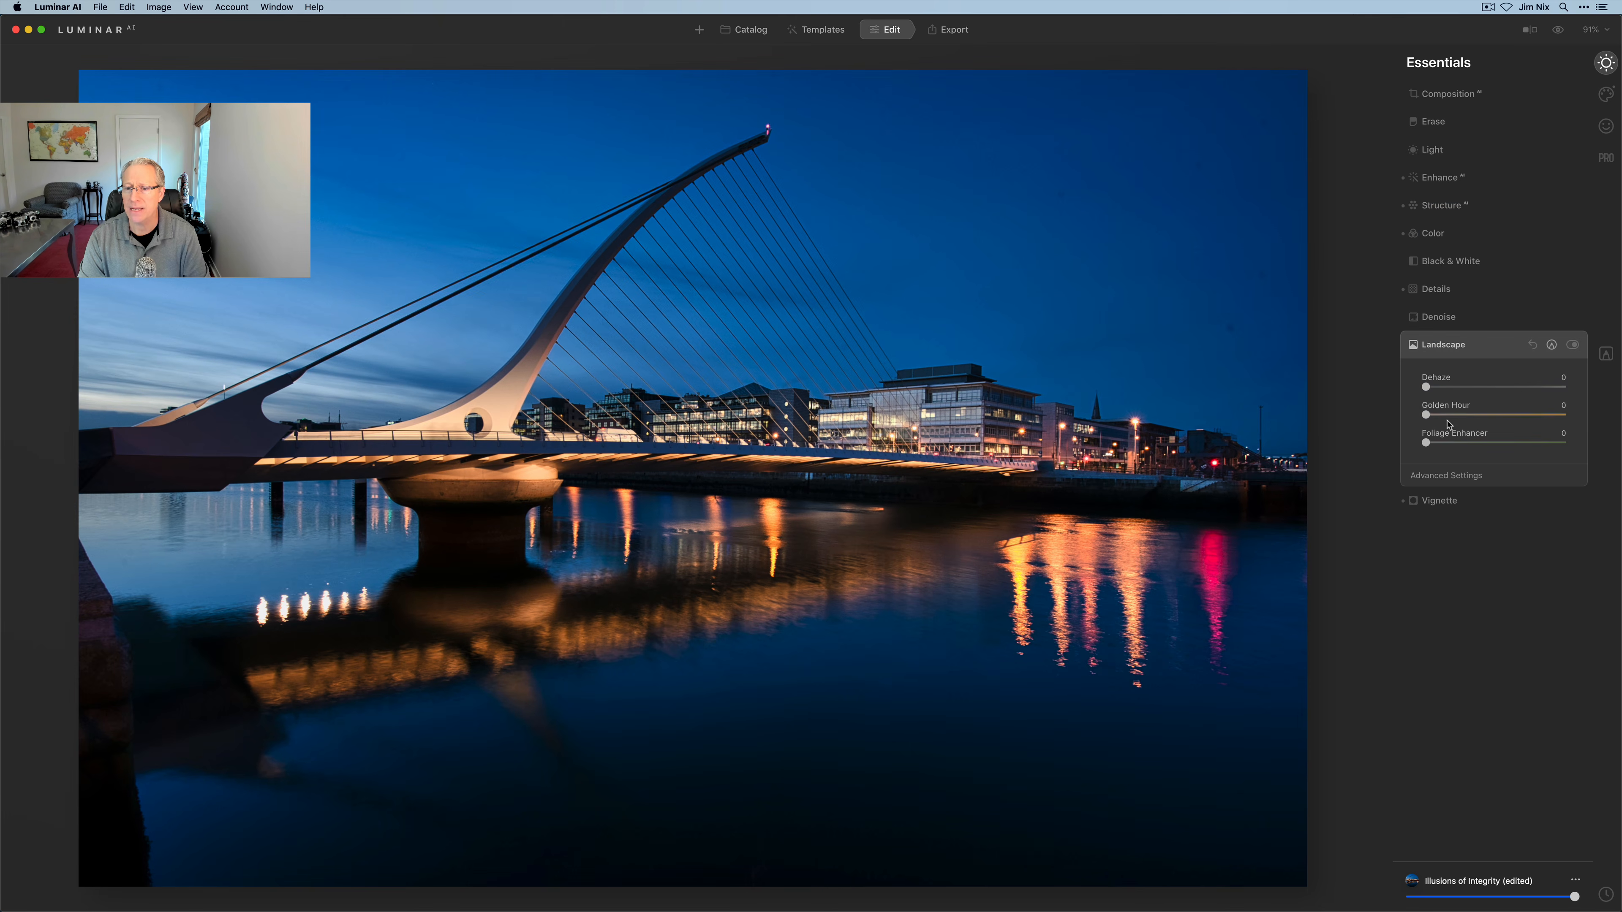
drag(1426, 416, 1477, 416)
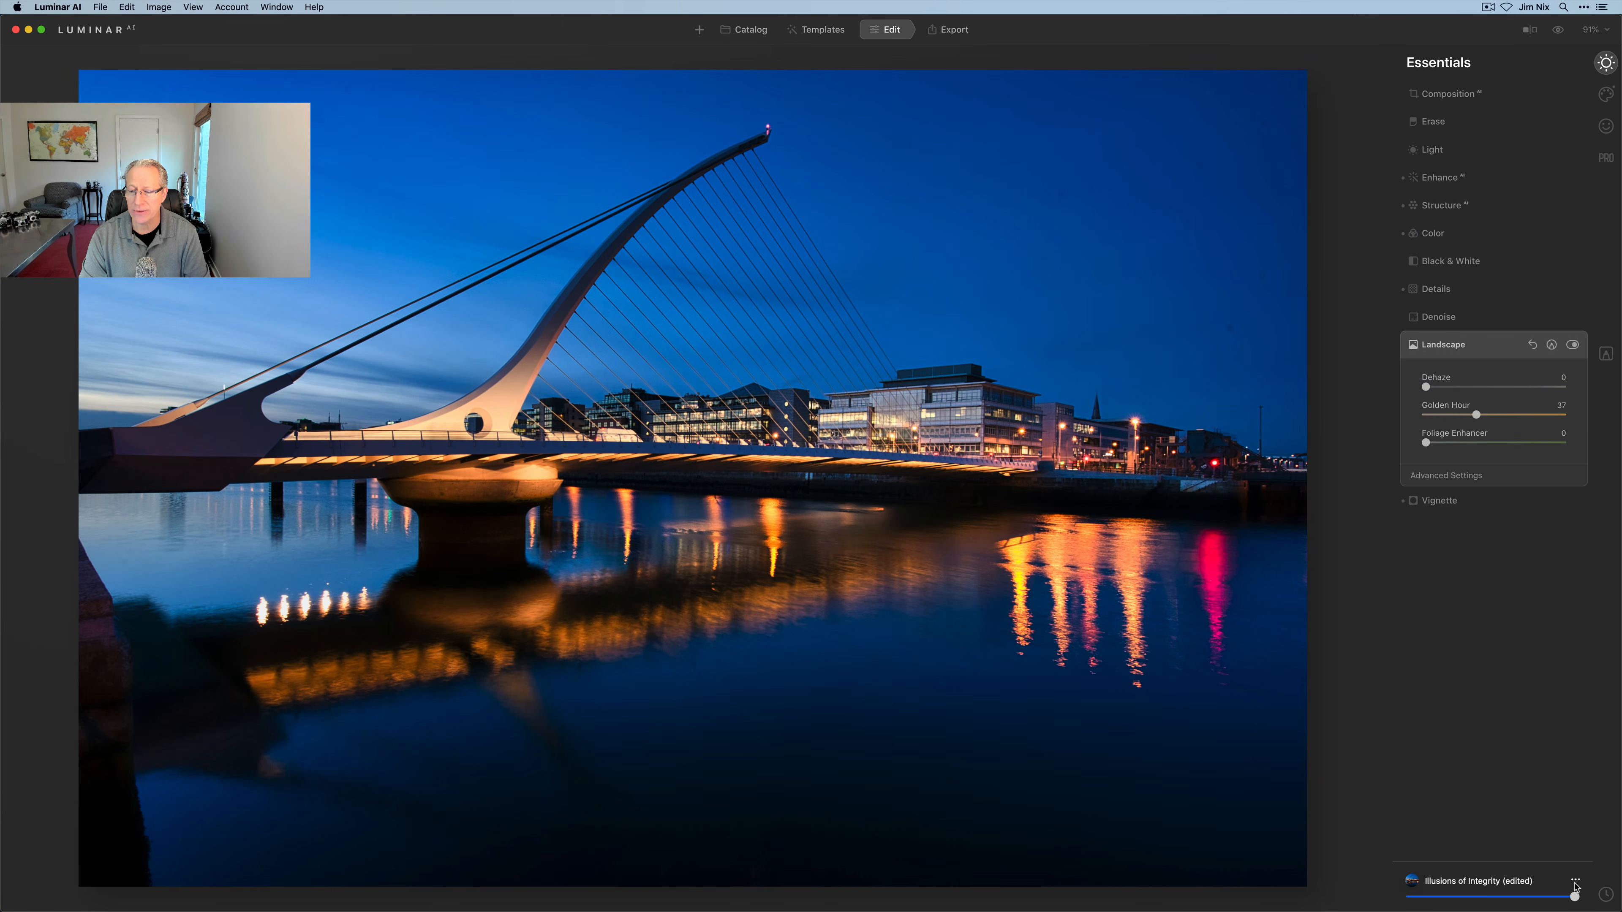
Save the adjusted look as a new template named Illusions of Integrity edit and show it under User Templates
click(1575, 881)
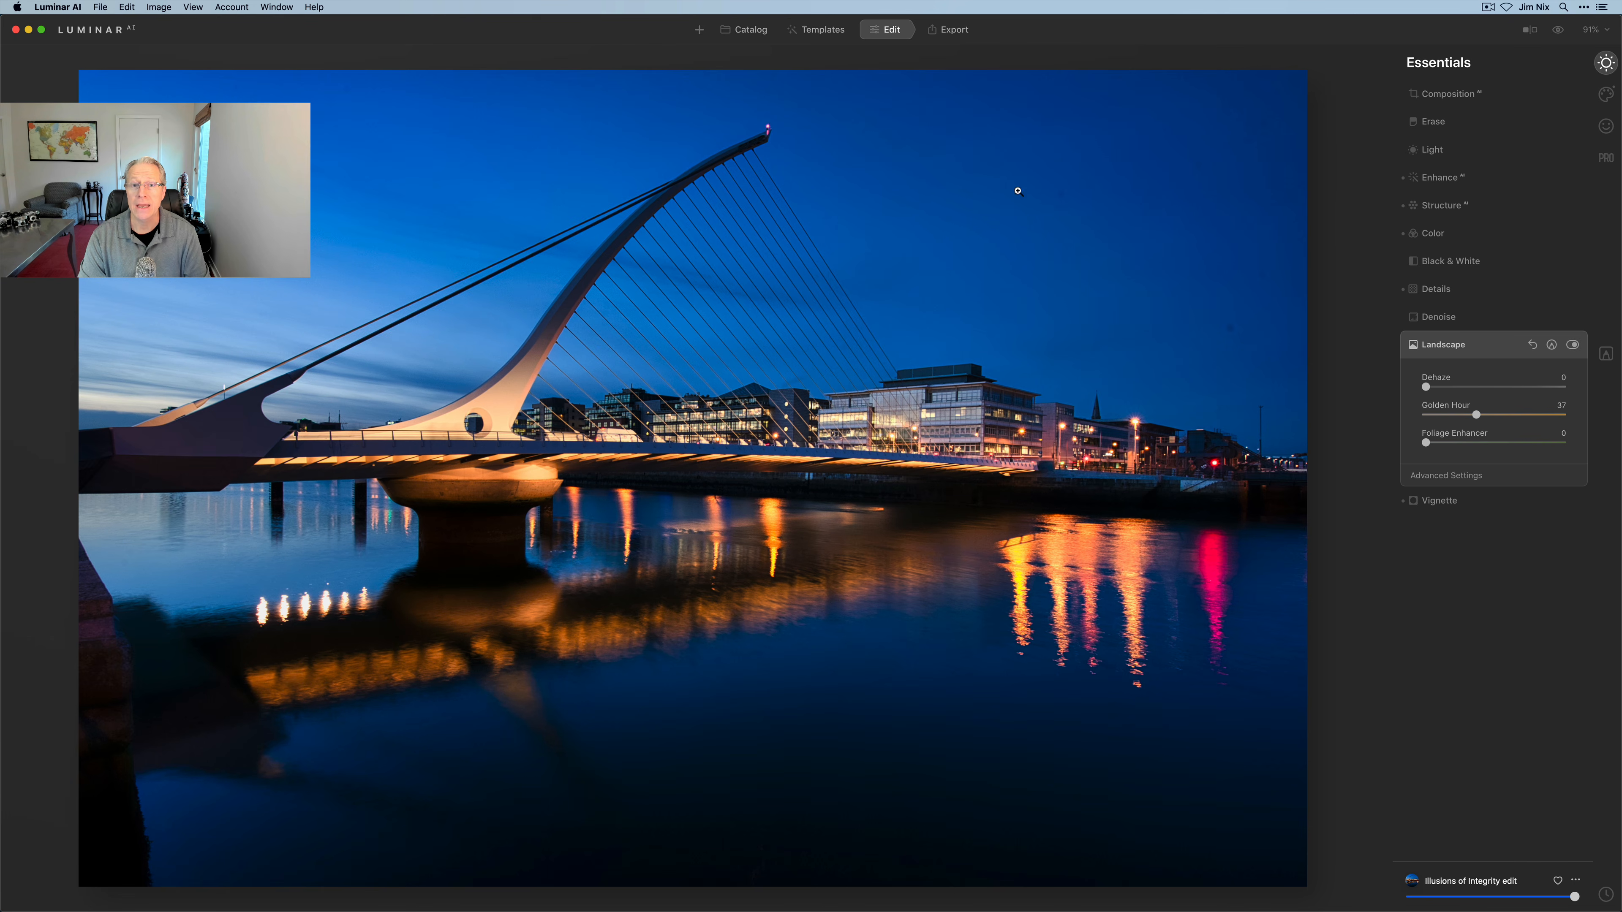
click(821, 30)
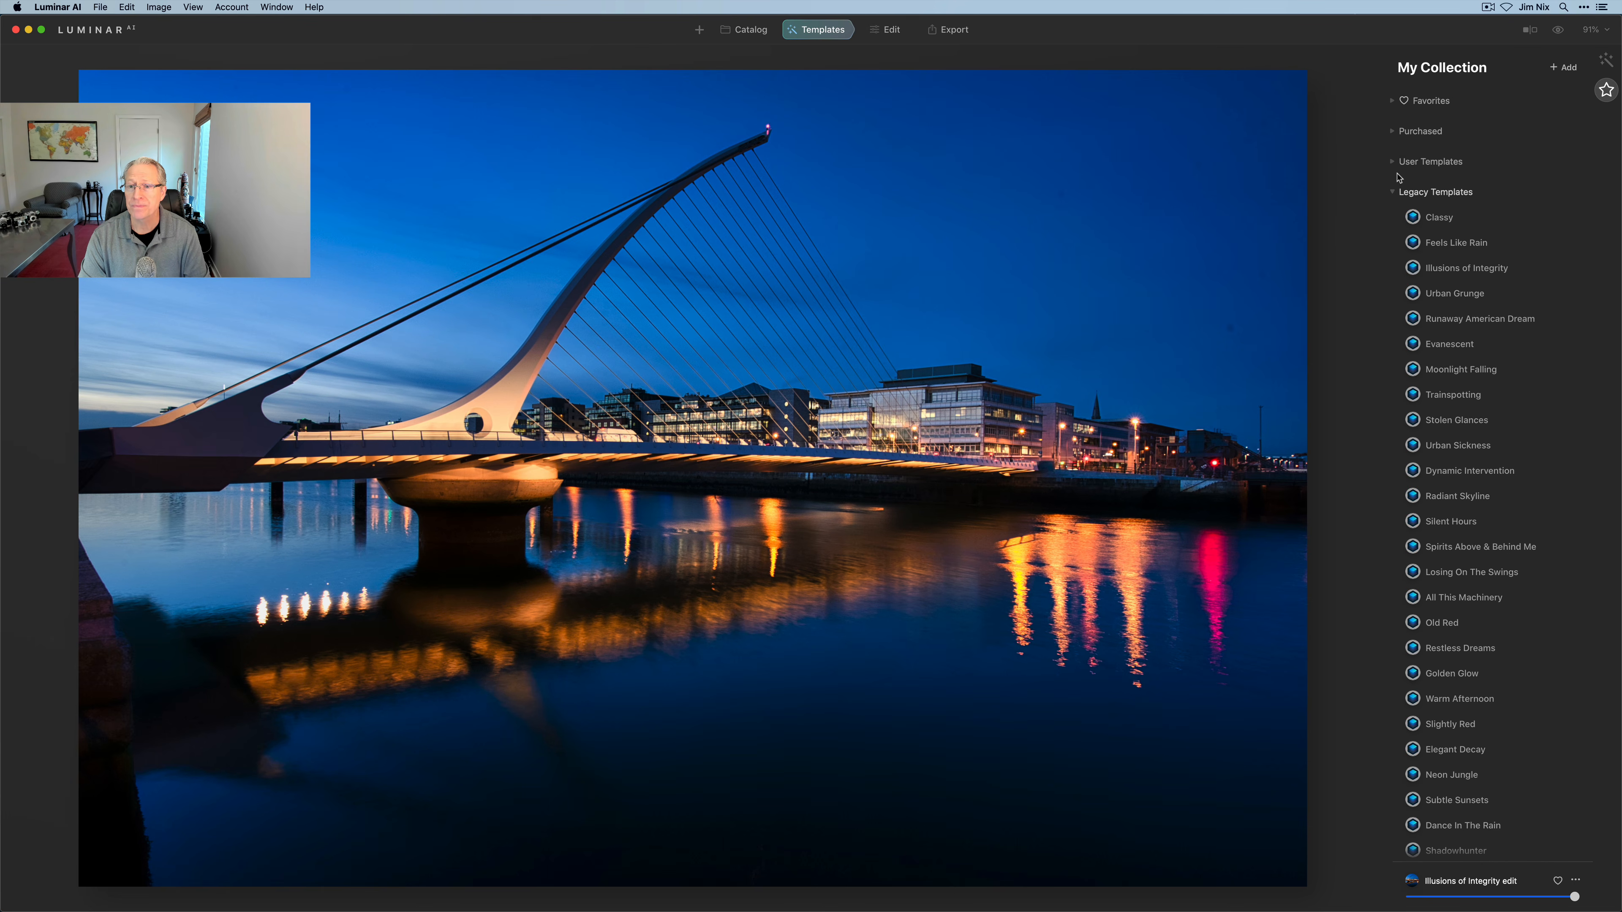
click(1417, 162)
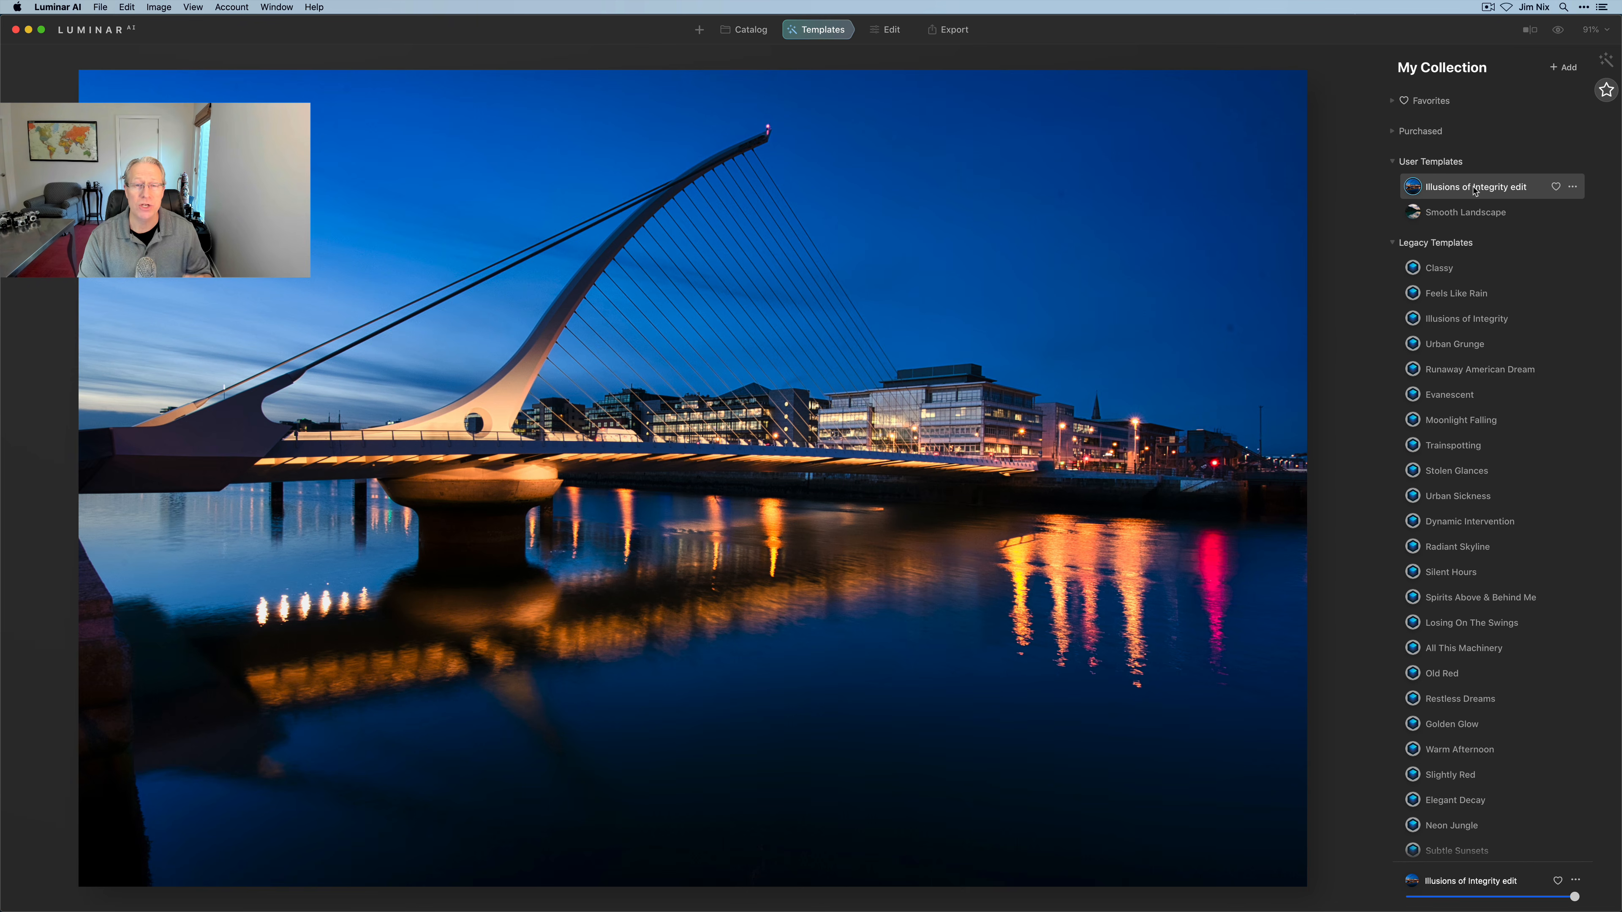
View the management options for the Illusions of Integrity edit template, close them and collapse the Legacy Templates group
click(1573, 187)
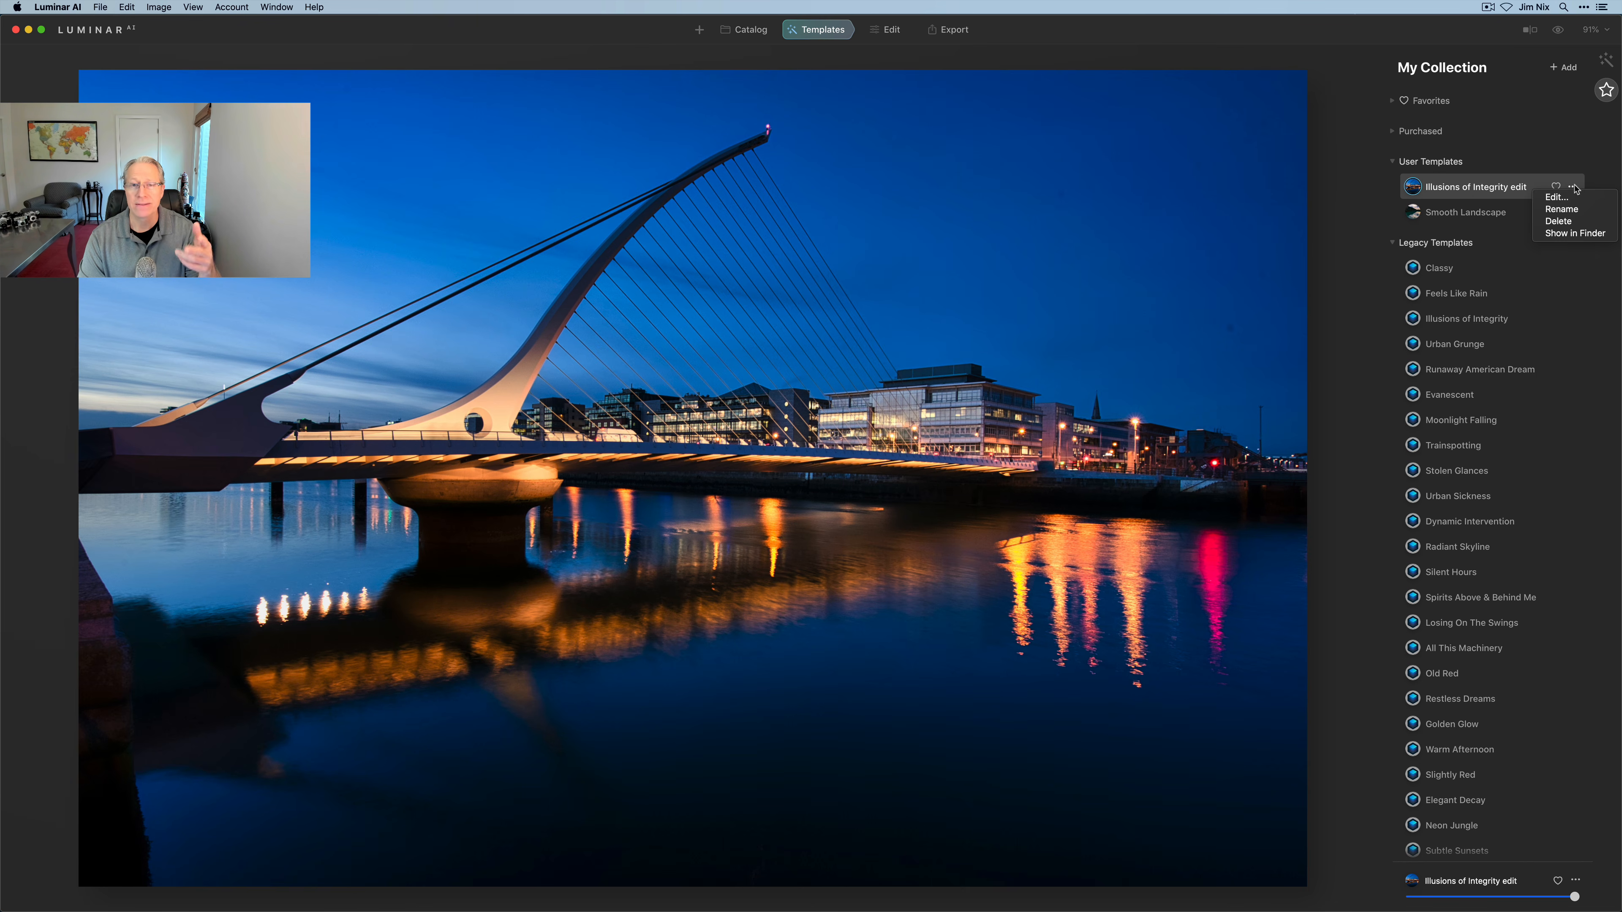
click(1354, 203)
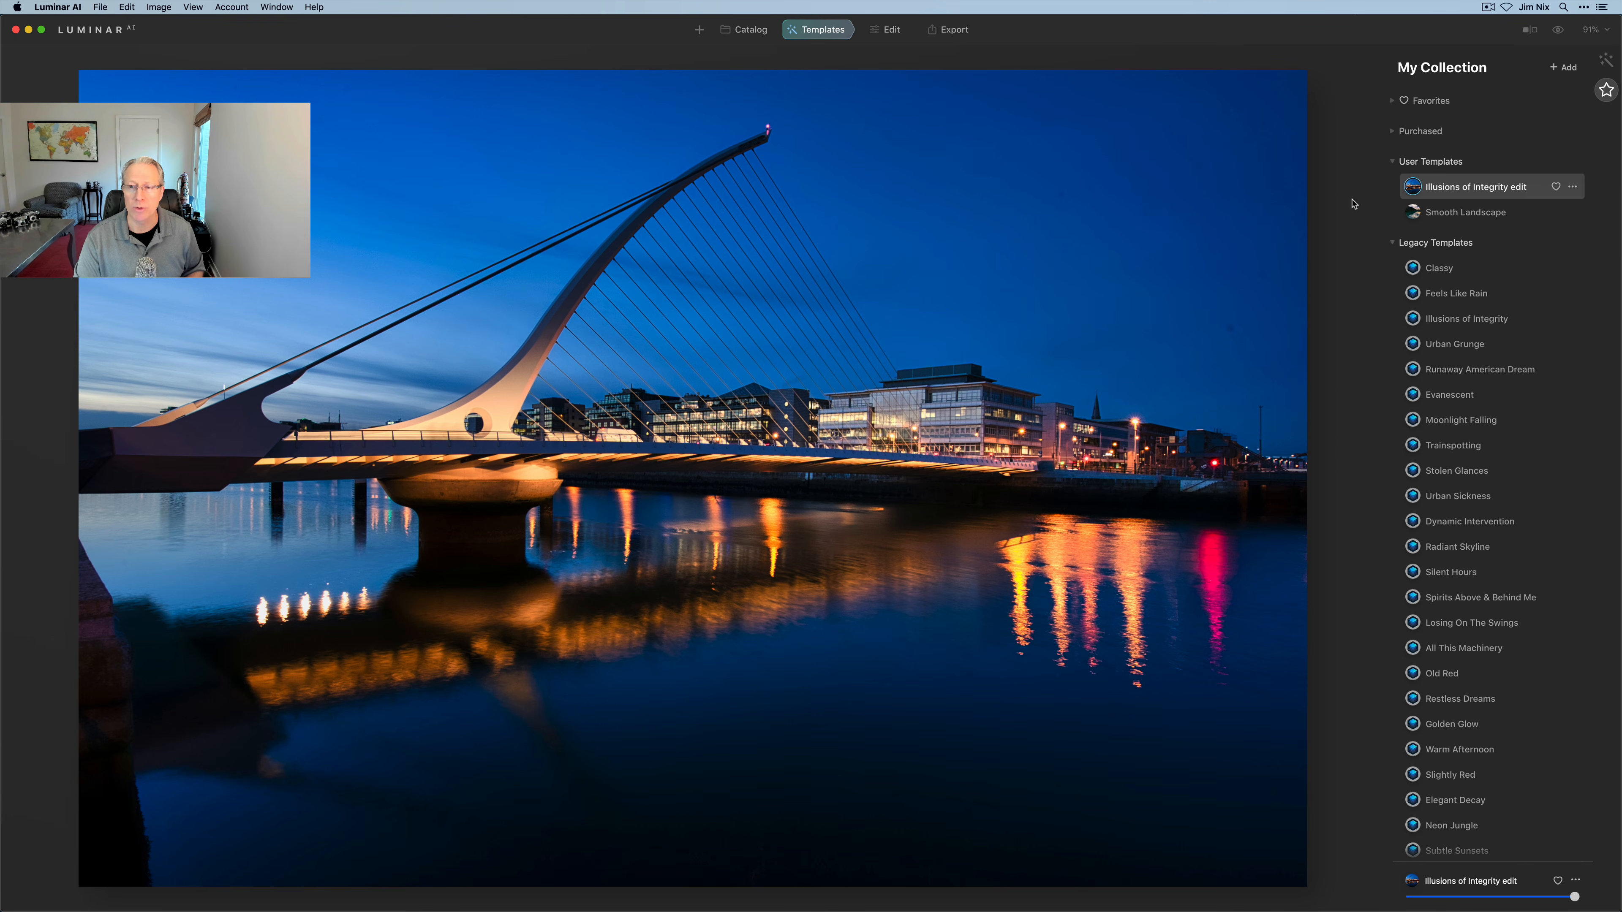
click(1392, 242)
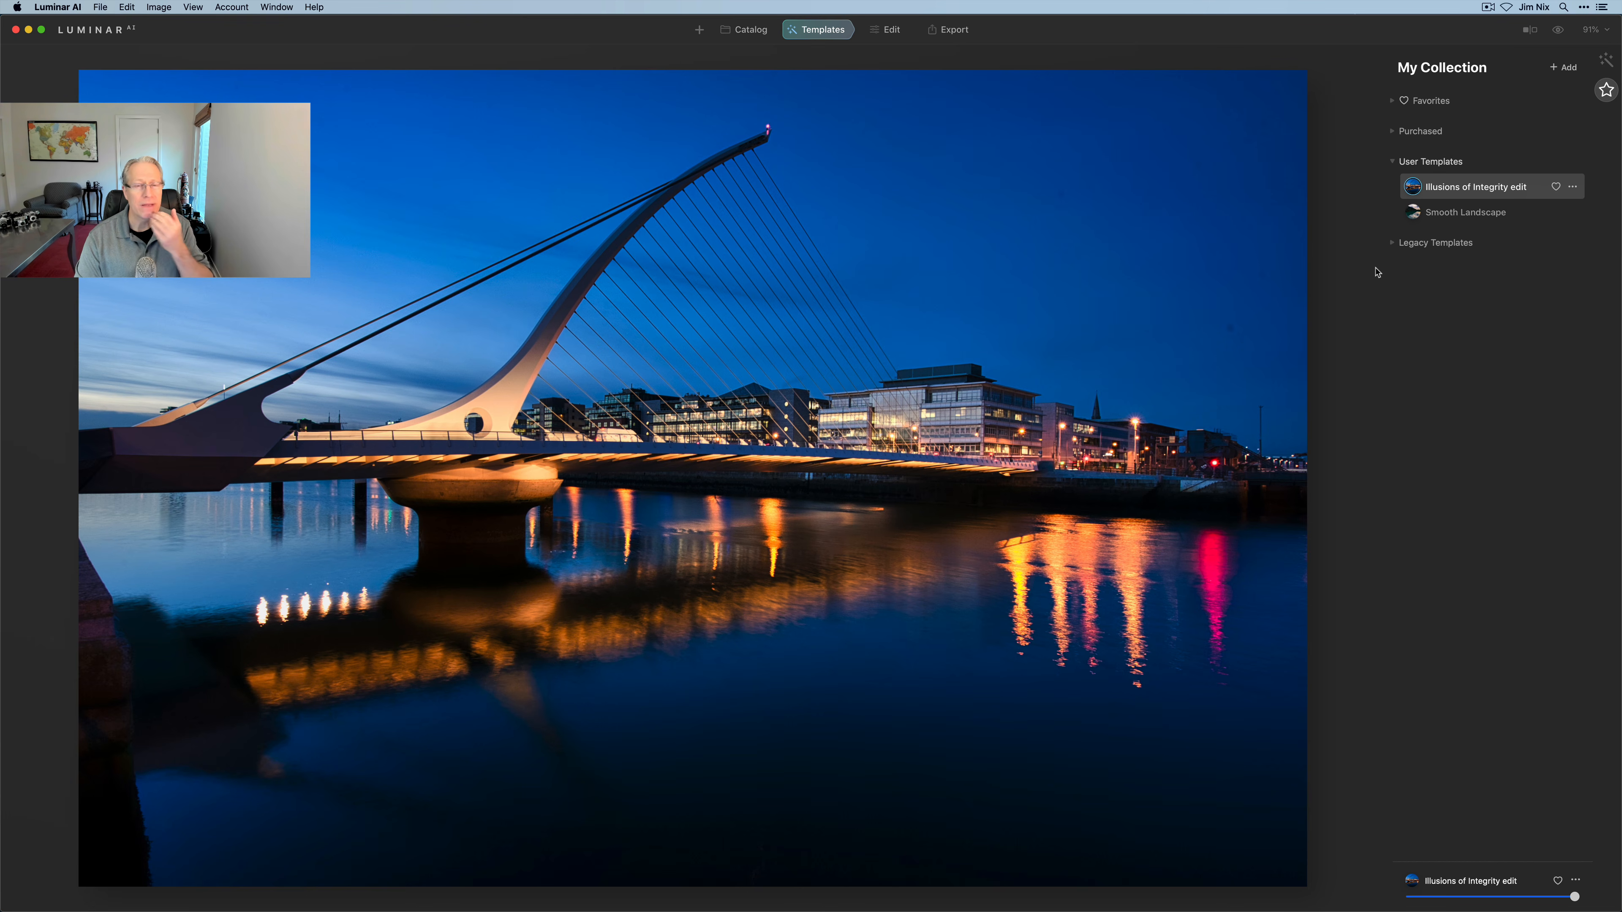